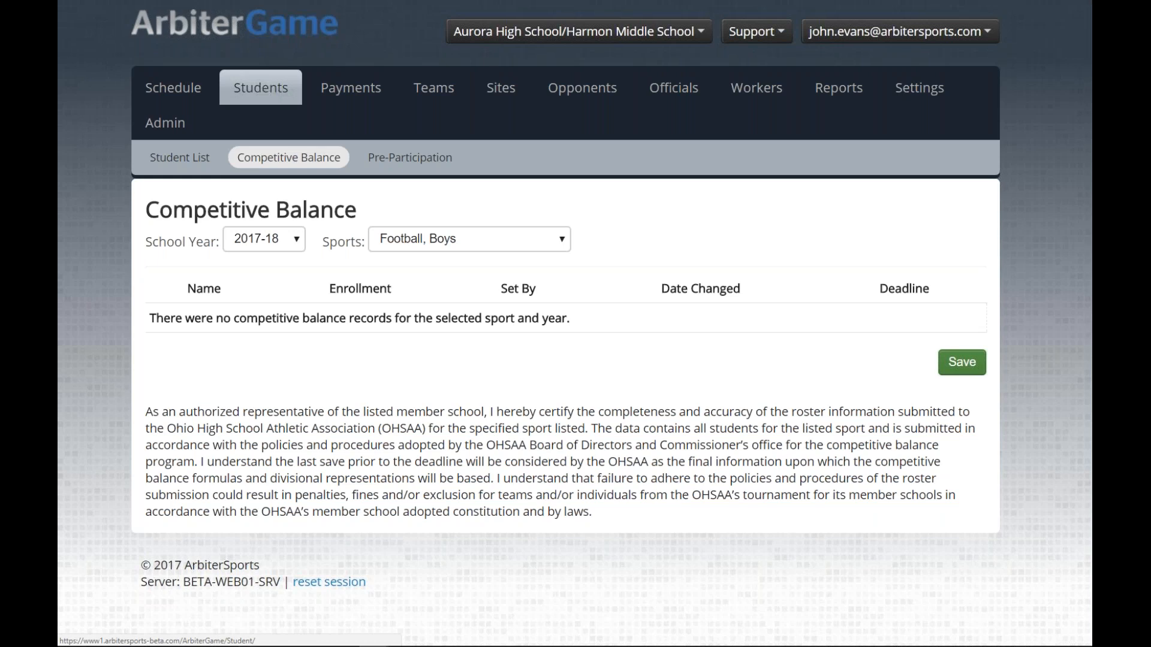
Step: From the student list, open the Import Students page through the New Student dropdown
{"action": "left_click", "coordinate": [261, 87]}
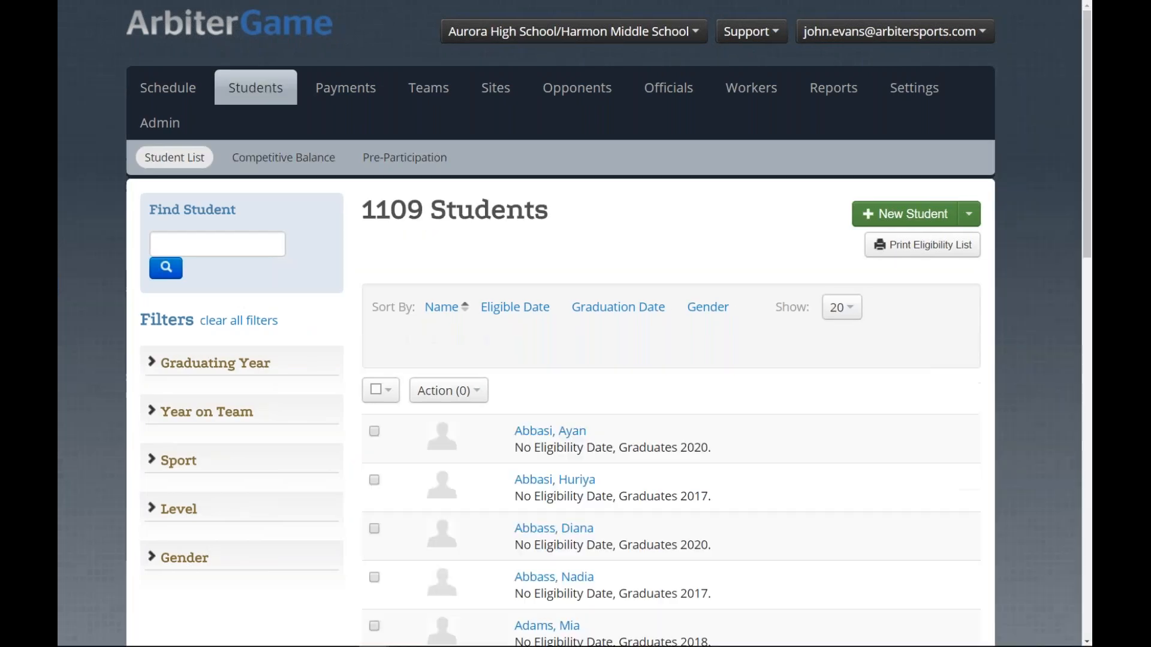
{"action": "left_click", "coordinate": [971, 217]}
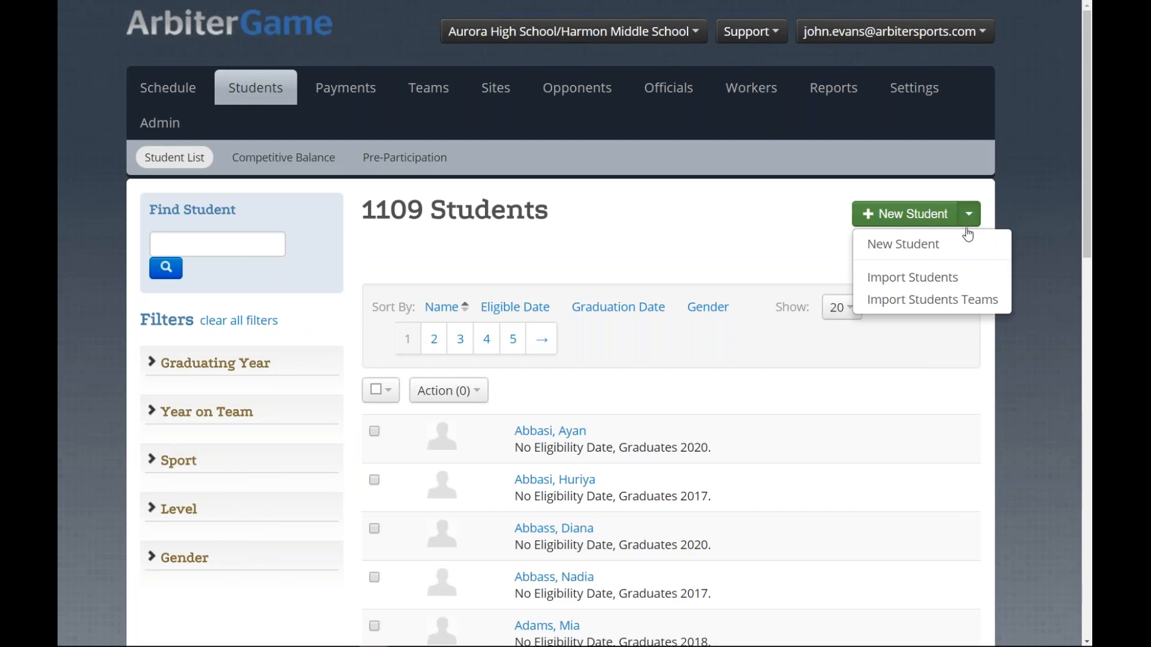
{"action": "left_click", "coordinate": [995, 301]}
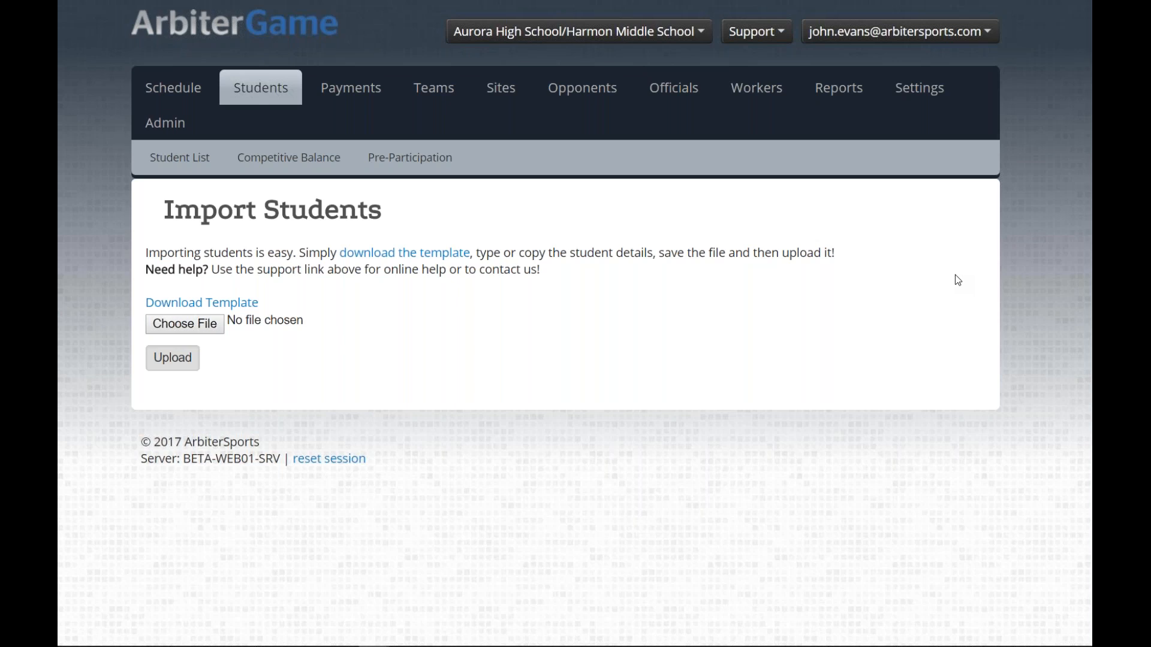
Step: Download the StudentImport .xls template and open it in Excel
{"action": "left_click", "coordinate": [228, 304]}
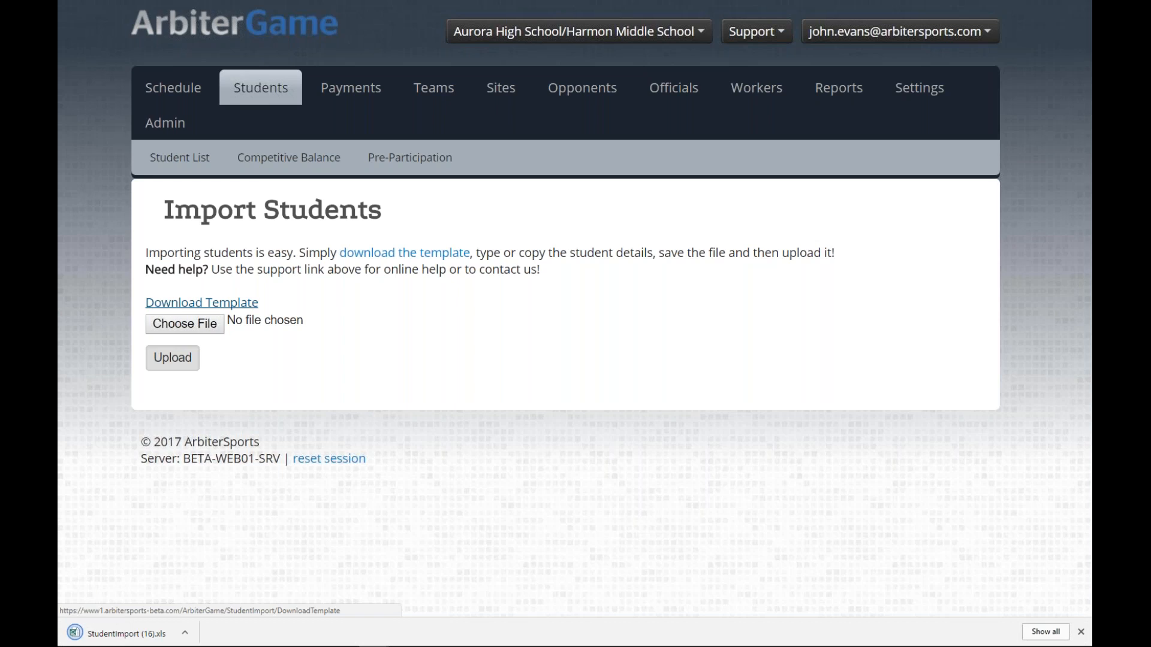
{"action": "left_click", "coordinate": [143, 634]}
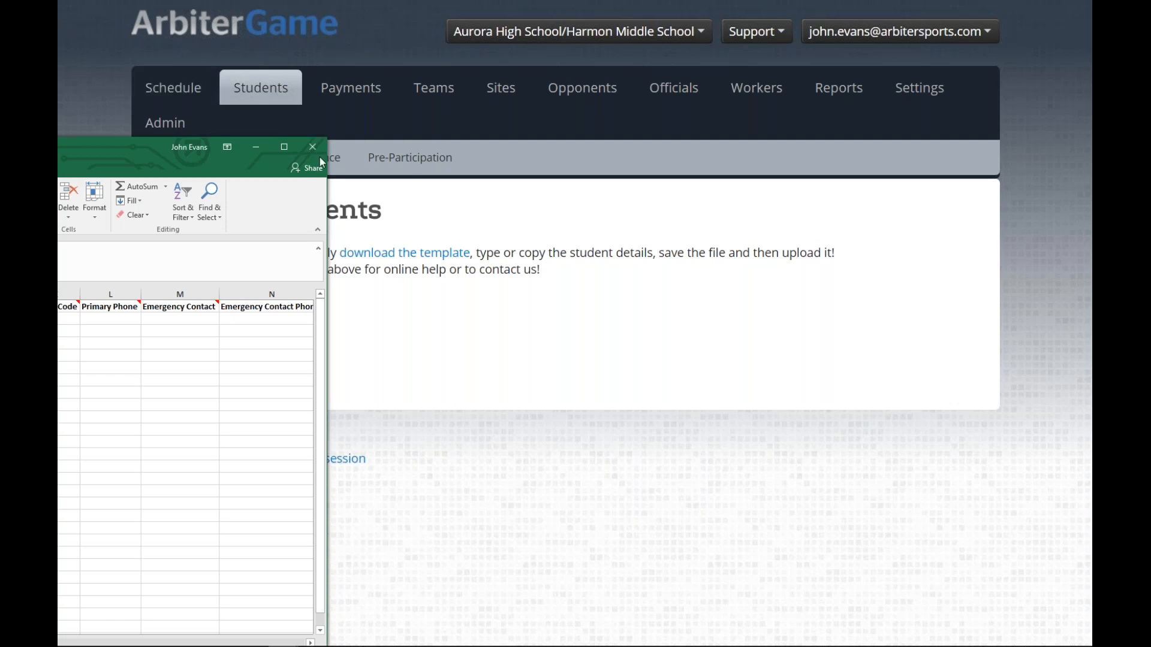
Step: Maximize the Excel window holding the student import template
{"action": "left_click_drag", "start_coordinate": [638, 6], "coordinate": [748, 2]}
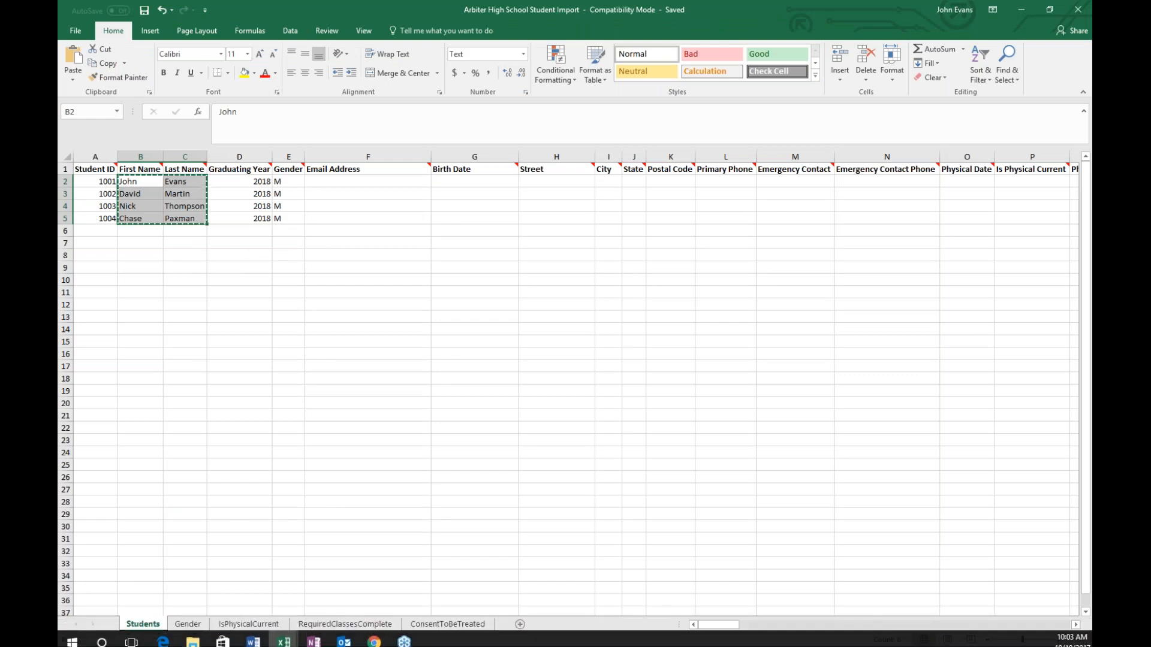
{"action": "key", "text": "alt+Tab"}
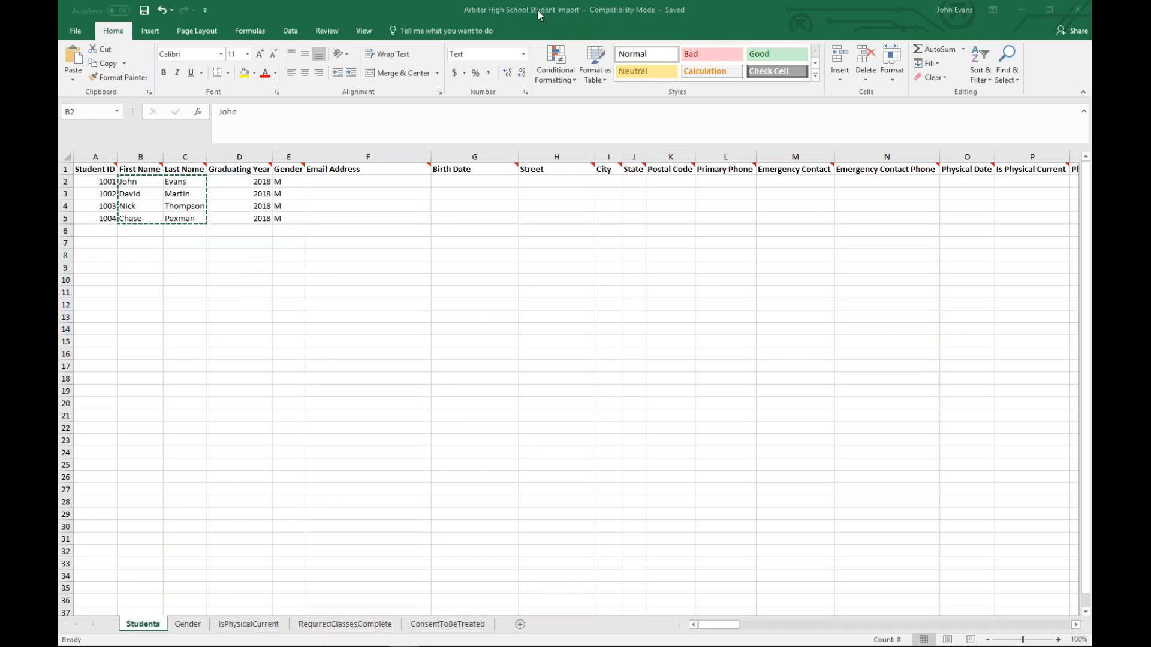
{"action": "key", "text": "alt+Tab"}
{"action": "left_click", "coordinate": [357, 220]}
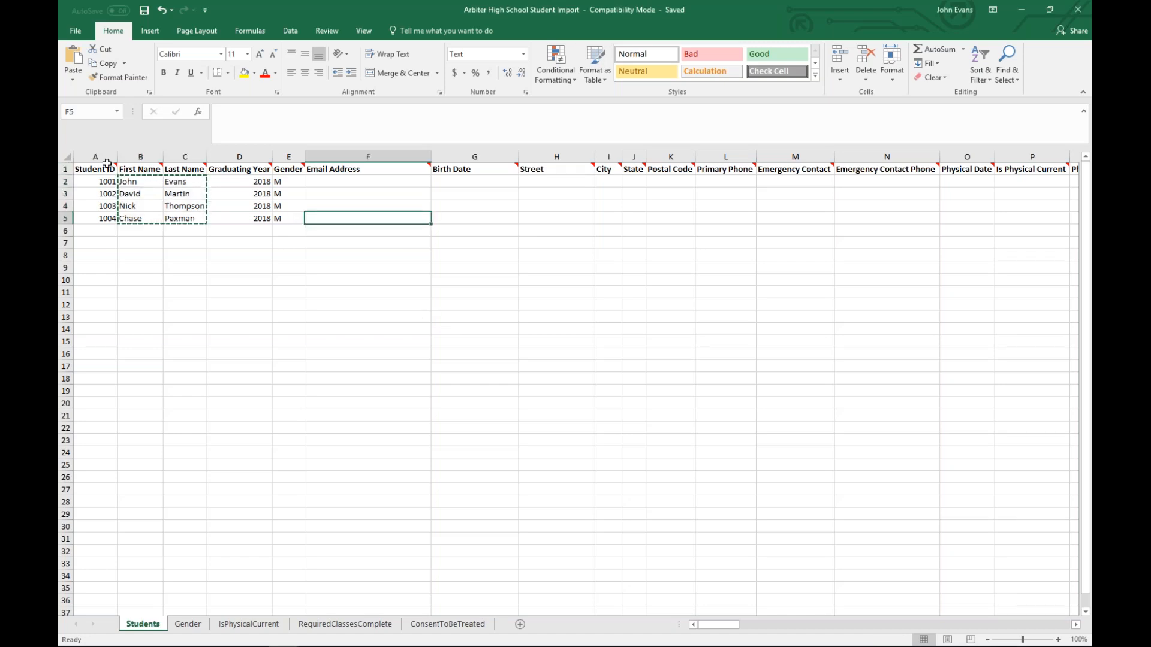
{"action": "mouse_move", "coordinate": [105, 163]}
{"action": "left_click", "coordinate": [66, 169]}
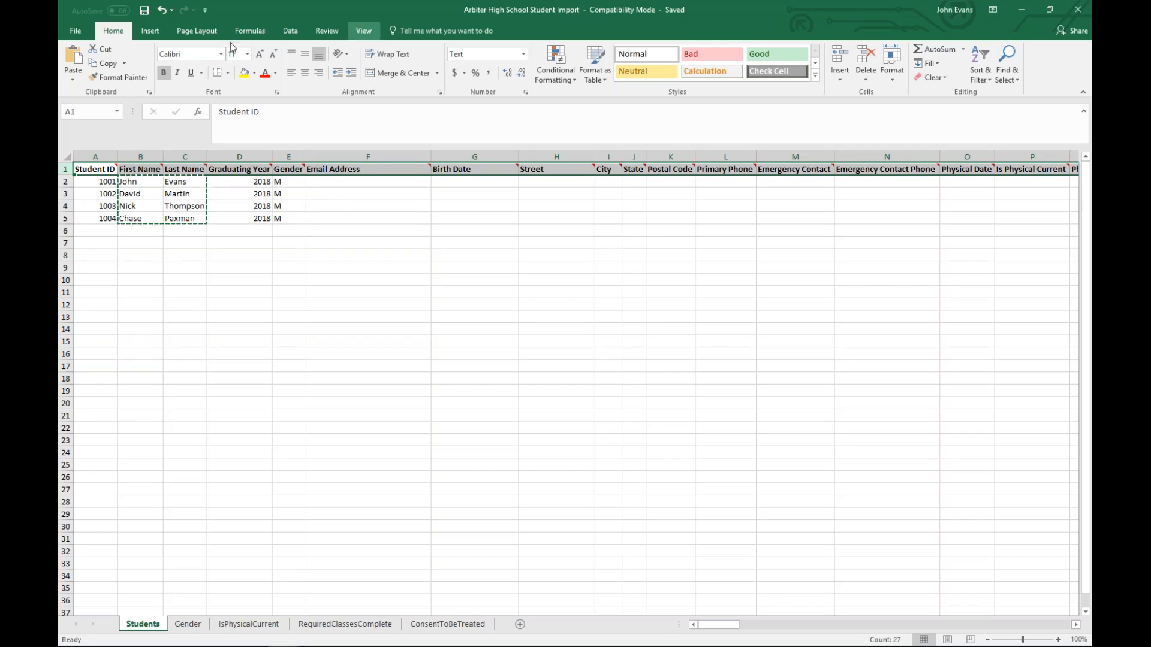
Step: Set the Students sheet zoom to 200%
{"action": "left_click", "coordinate": [363, 30]}
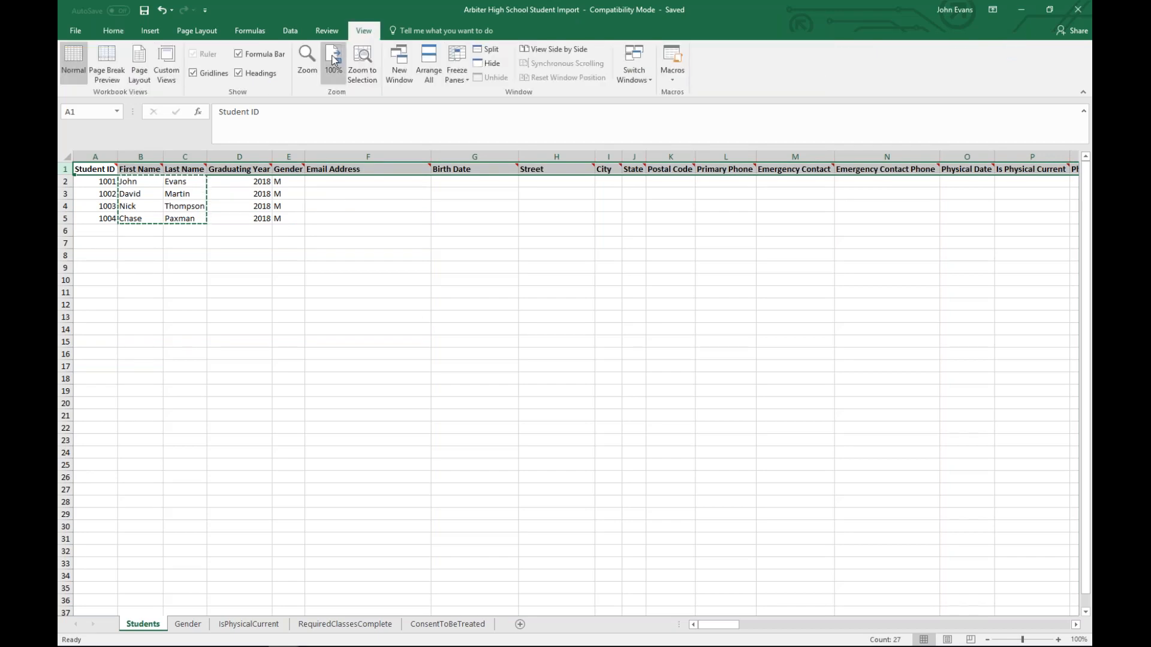
{"action": "left_click", "coordinate": [307, 60]}
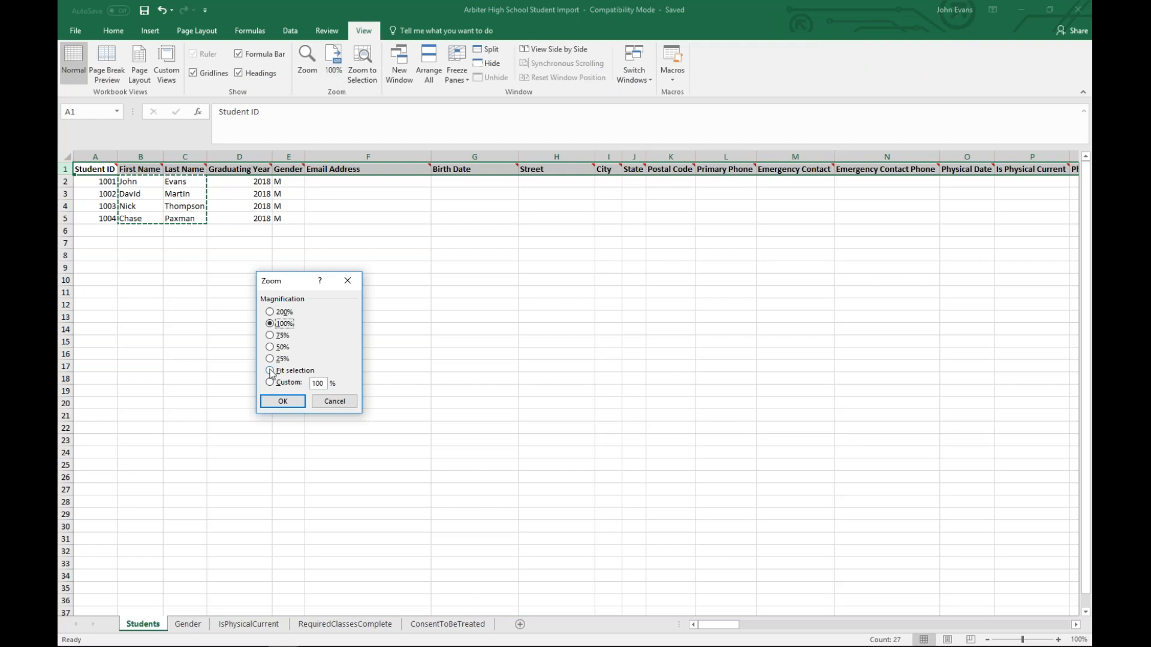
{"action": "left_click", "coordinate": [271, 312]}
{"action": "left_click", "coordinate": [281, 401]}
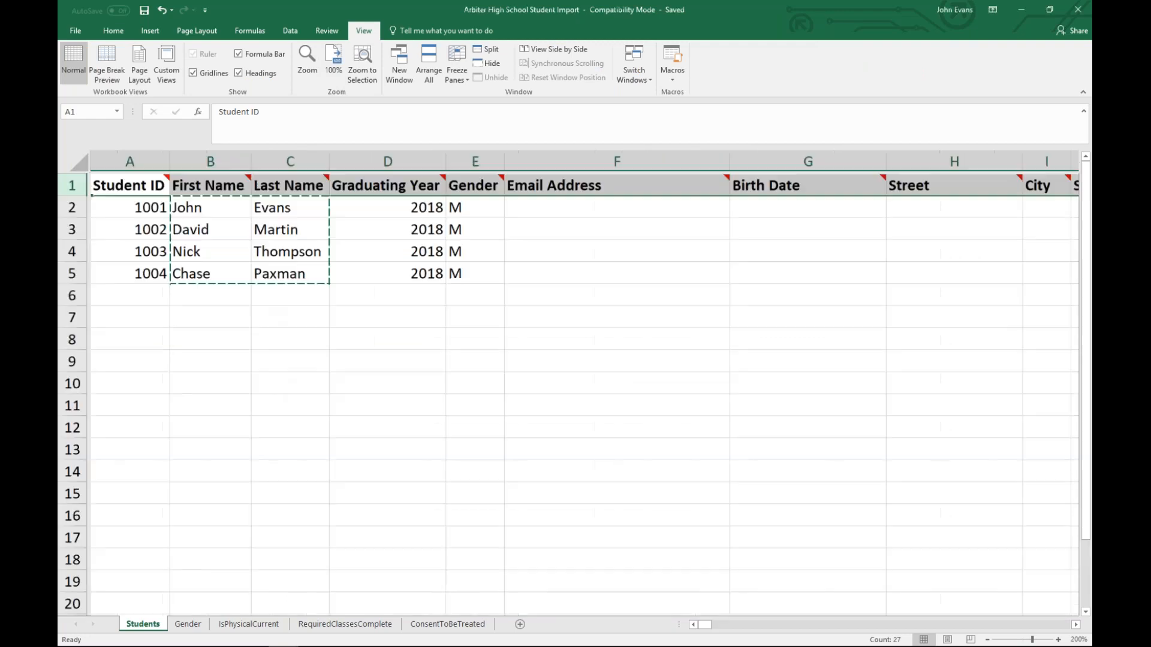
{"action": "left_click", "coordinate": [579, 361]}
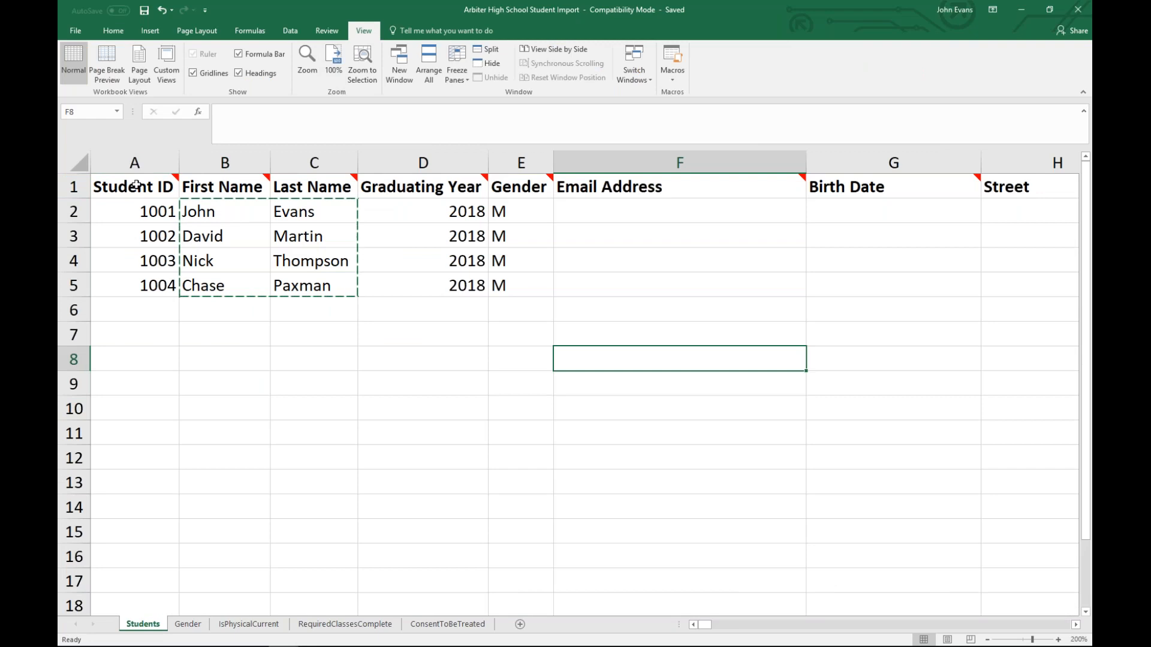
{"action": "mouse_move", "coordinate": [137, 187]}
{"action": "left_click", "coordinate": [382, 313]}
{"action": "key", "text": "Escape"}
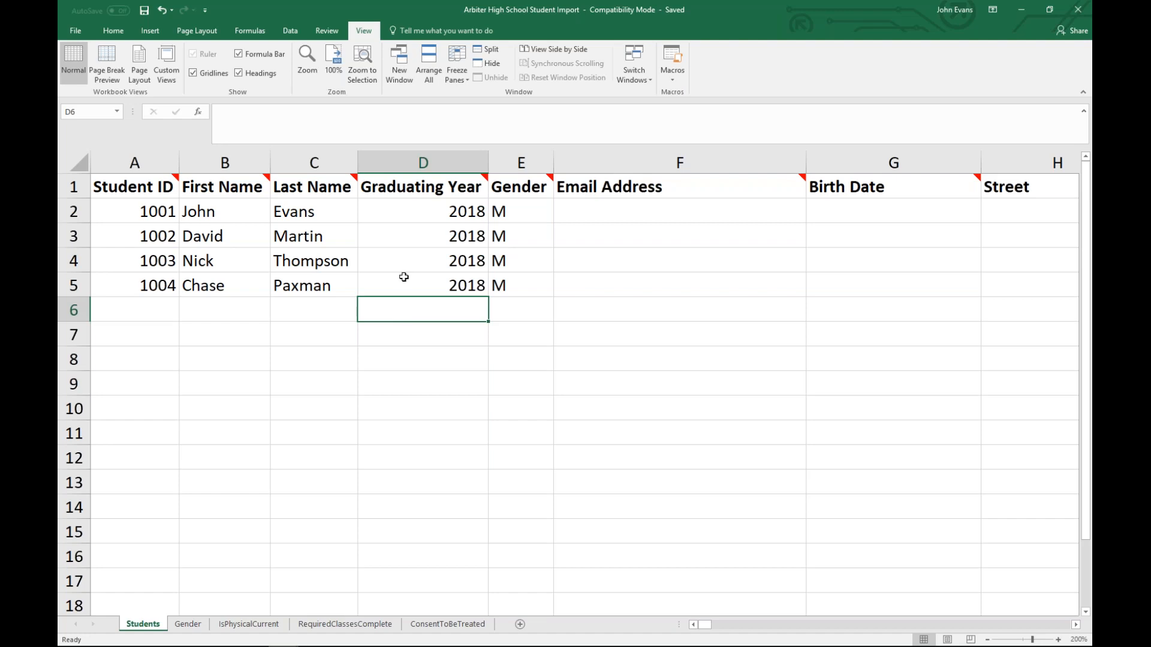
{"action": "left_click_drag", "start_coordinate": [707, 626], "coordinate": [913, 640]}
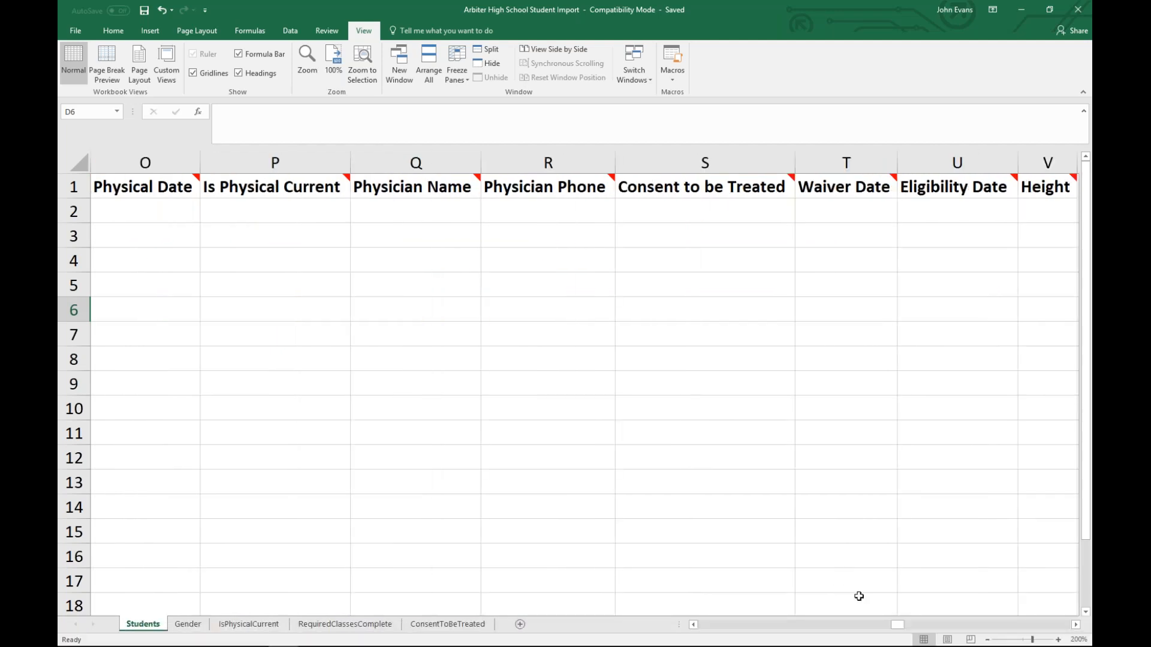
{"action": "left_click_drag", "start_coordinate": [897, 626], "coordinate": [934, 633]}
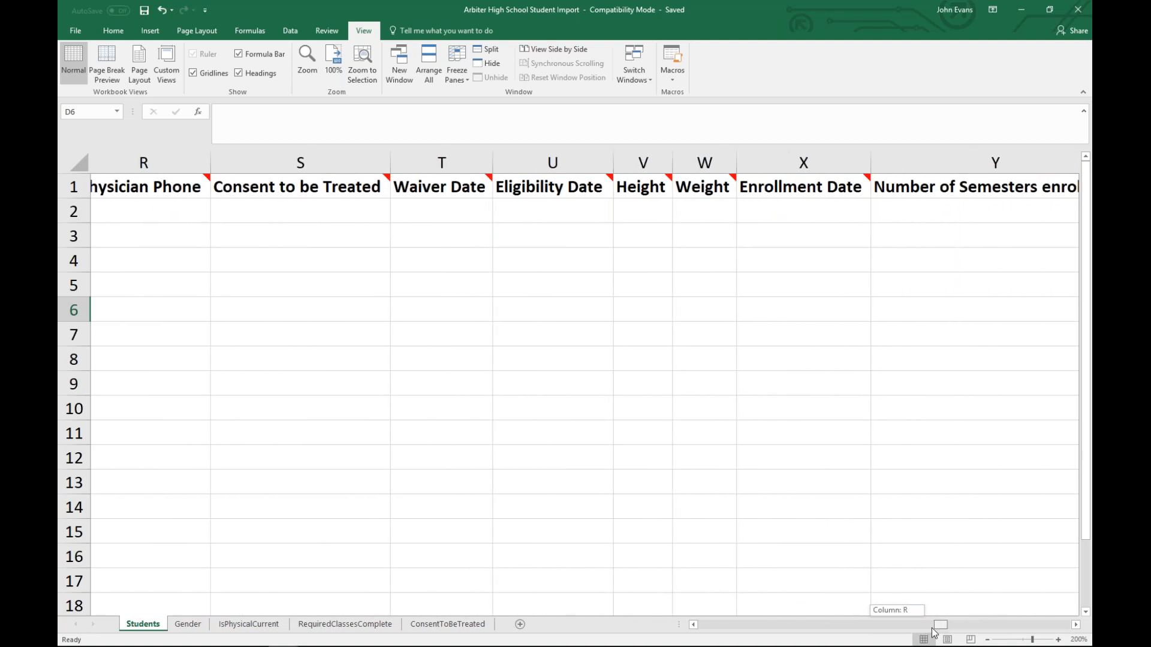
{"action": "left_click_drag", "start_coordinate": [933, 633], "coordinate": [704, 628]}
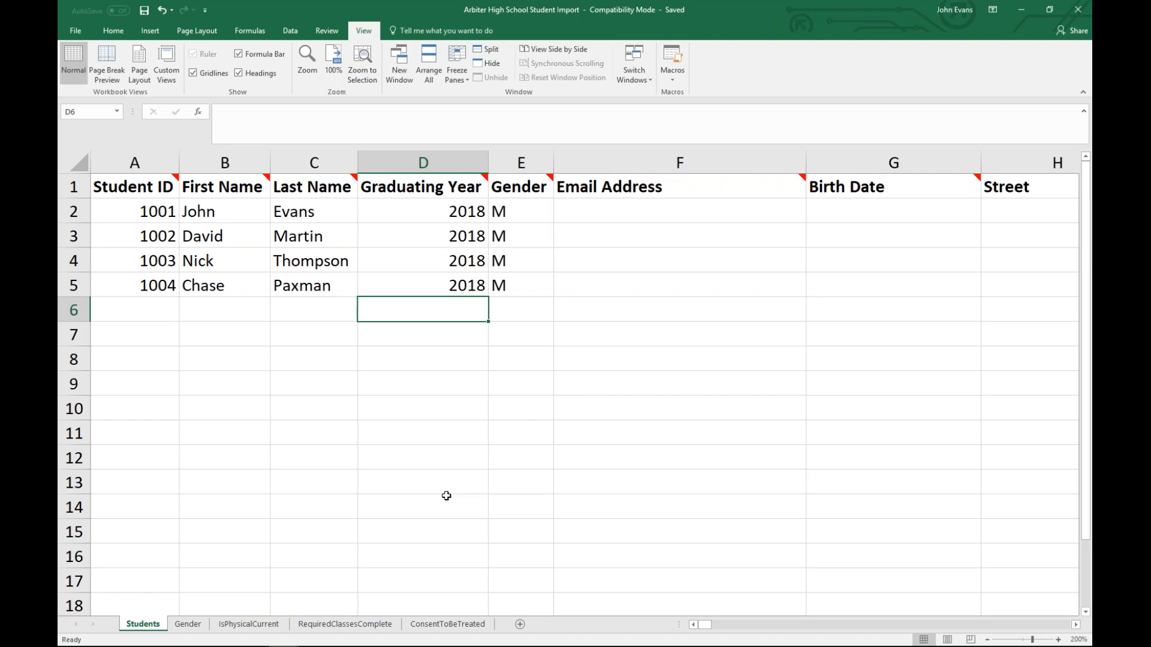
{"action": "left_click", "coordinate": [159, 213]}
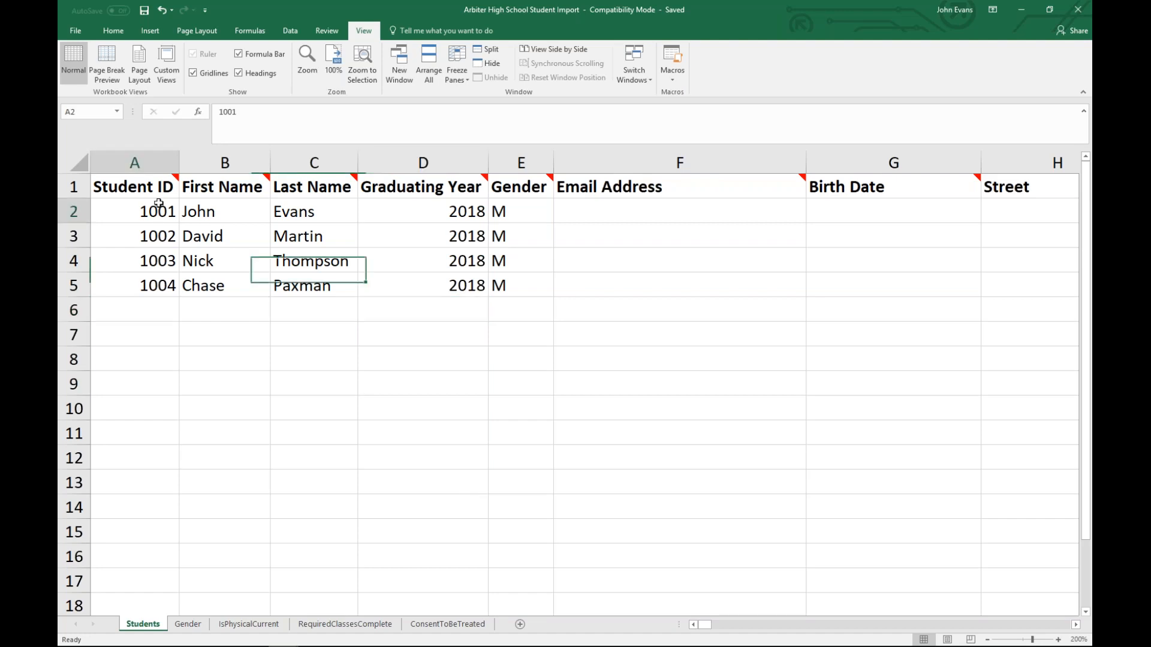
{"action": "left_click", "coordinate": [463, 215]}
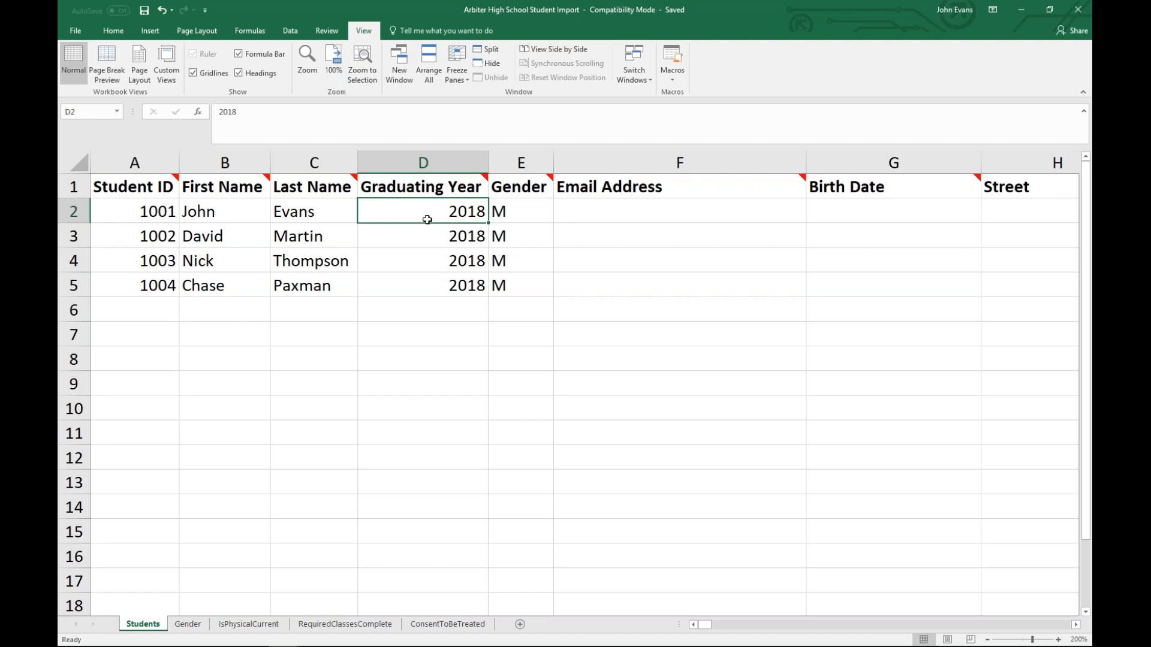
Step: Save the workbook as Arbiter High School Student Import.xls, replacing the existing Desktop file
{"action": "left_click", "coordinate": [79, 30]}
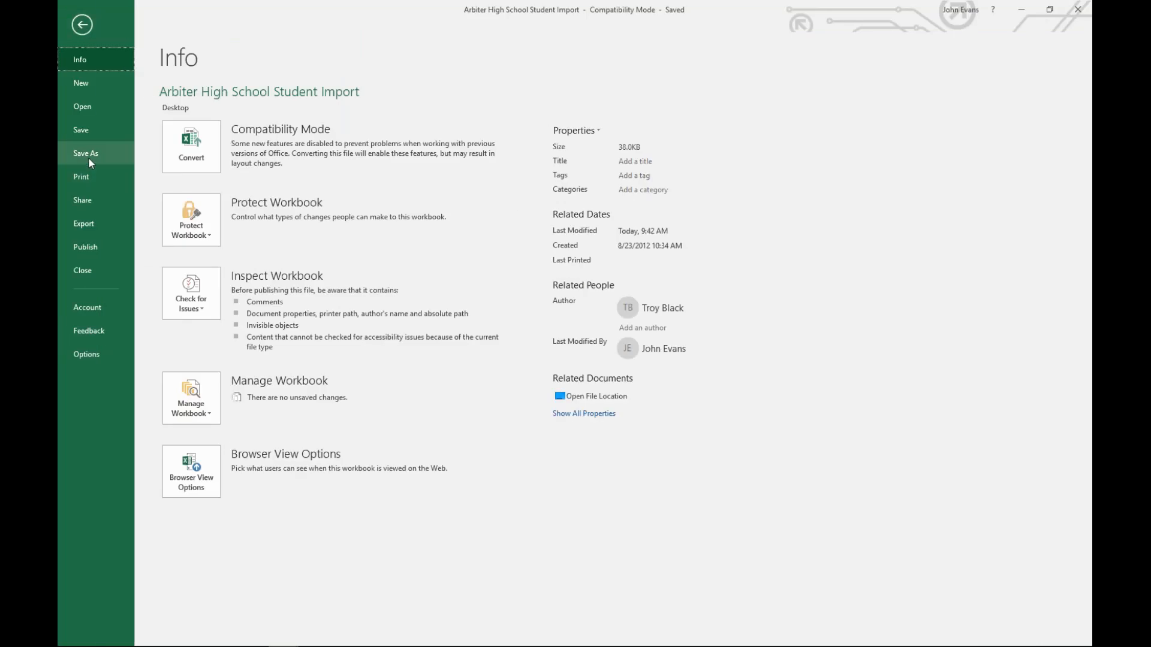
{"action": "left_click", "coordinate": [88, 157]}
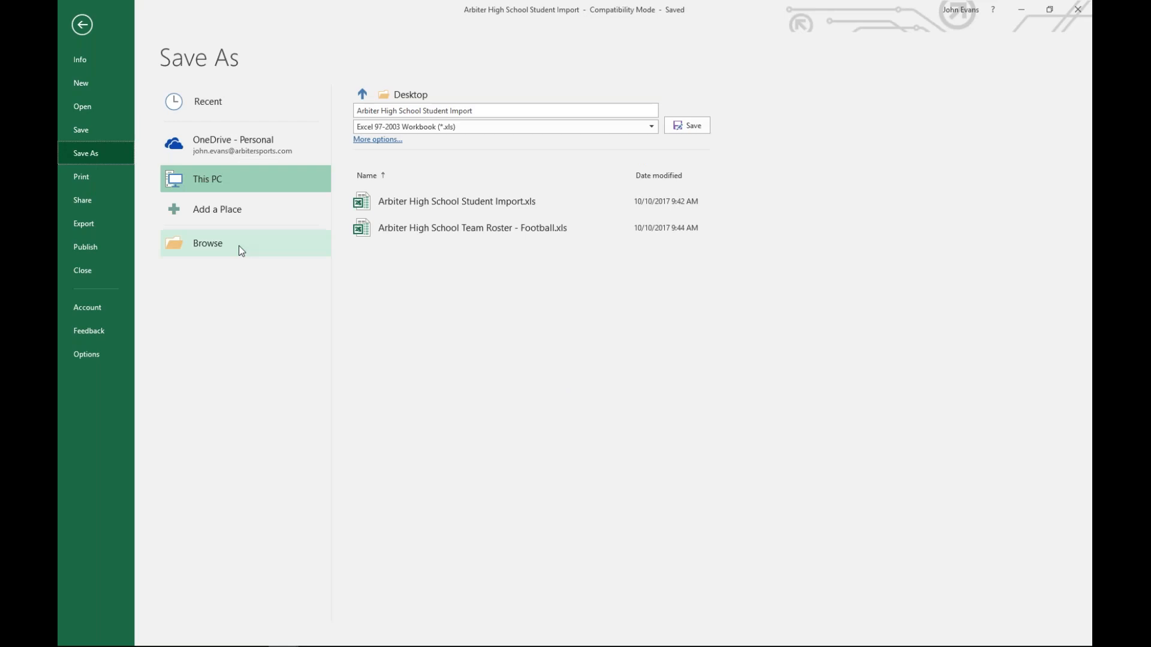
{"action": "left_click", "coordinate": [211, 247]}
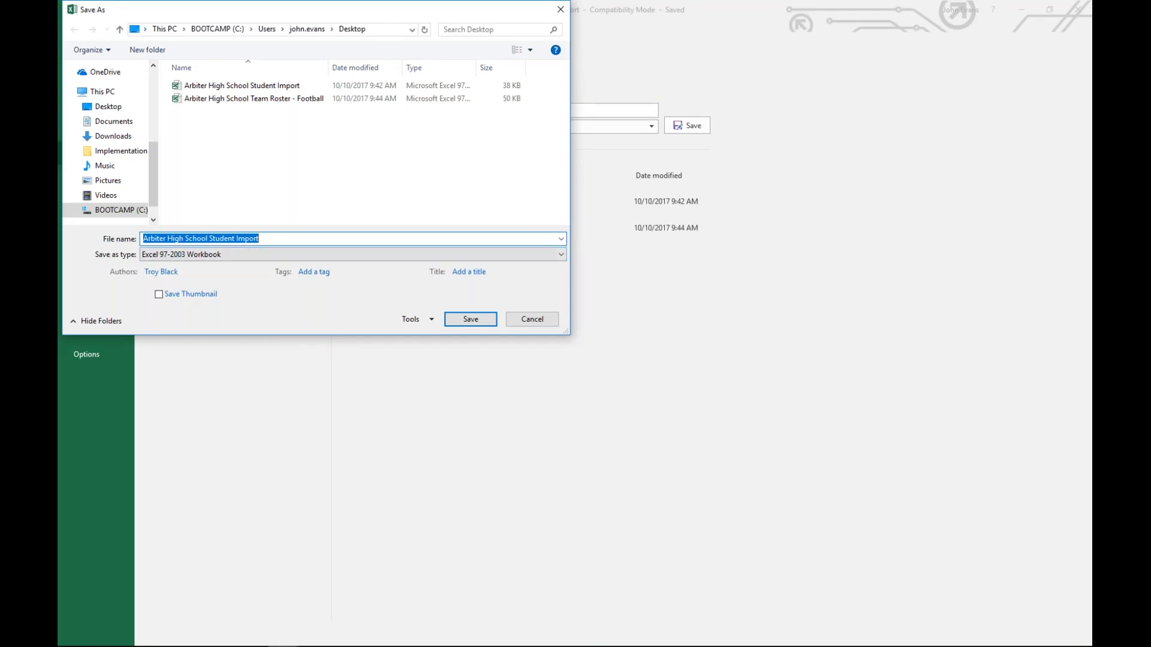
{"action": "left_click", "coordinate": [241, 86]}
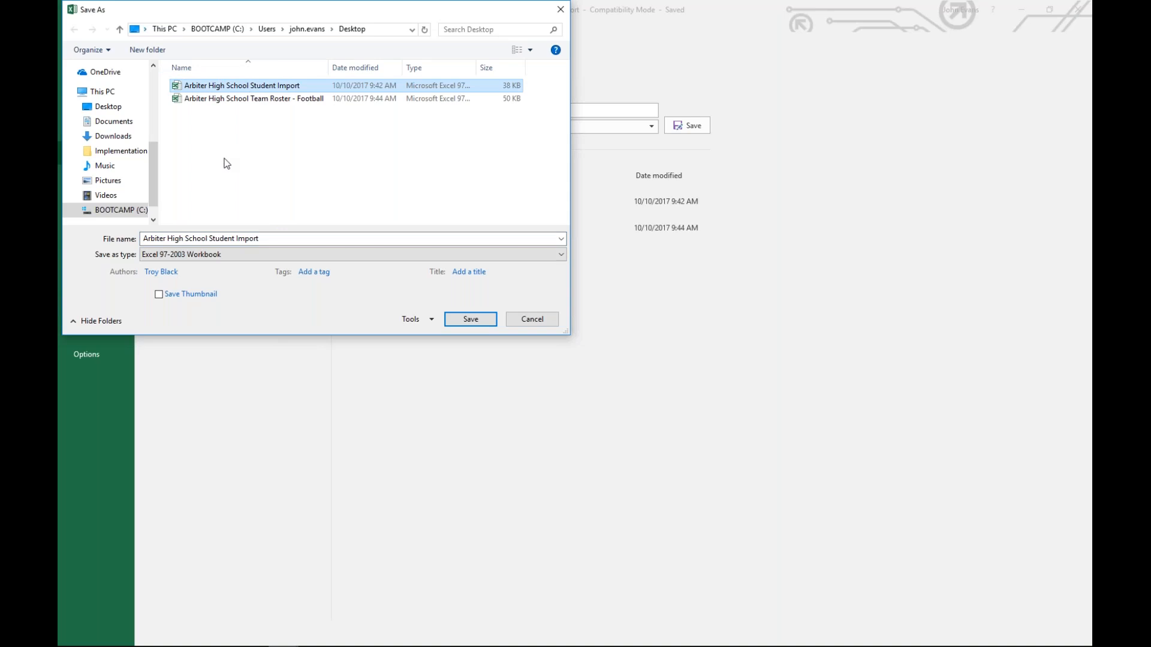
{"action": "left_click", "coordinate": [479, 319]}
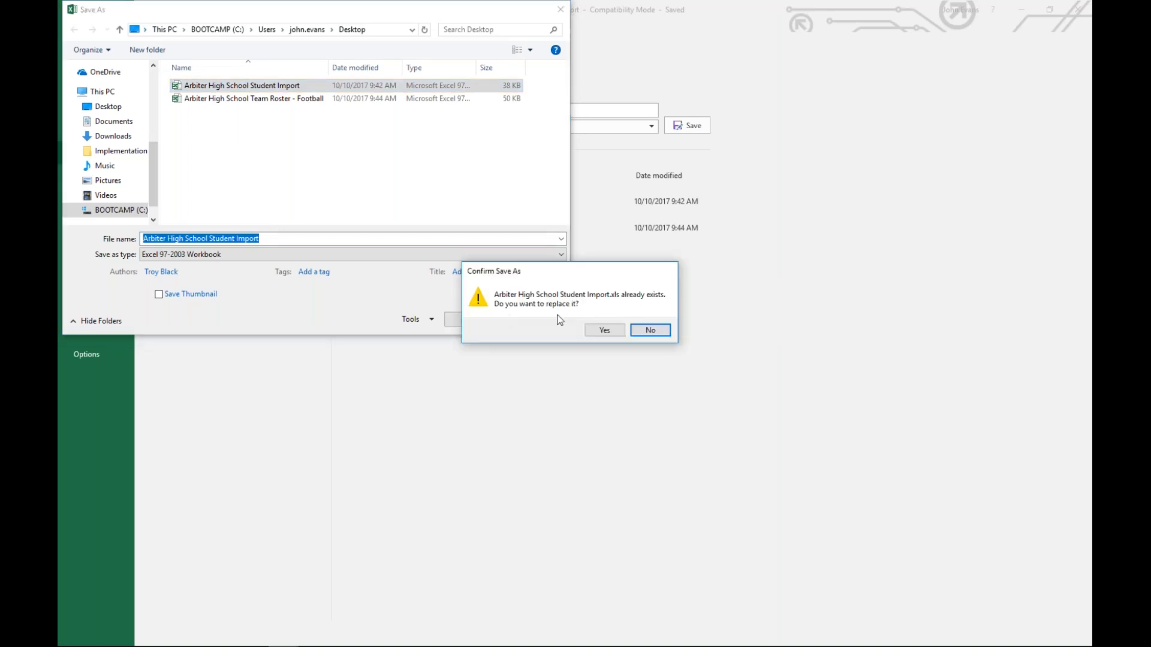
{"action": "left_click", "coordinate": [595, 328]}
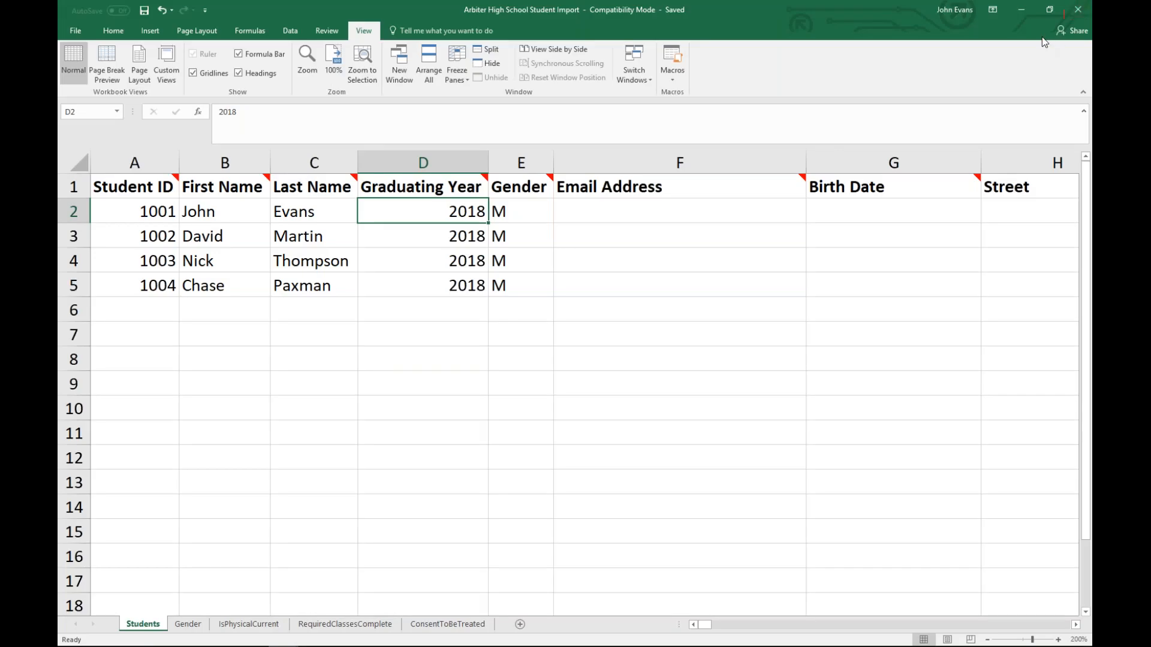
Step: Upload the saved Student Import file, getting 4 uploaded, 4 imported, 0 failed
{"action": "left_click", "coordinate": [374, 636]}
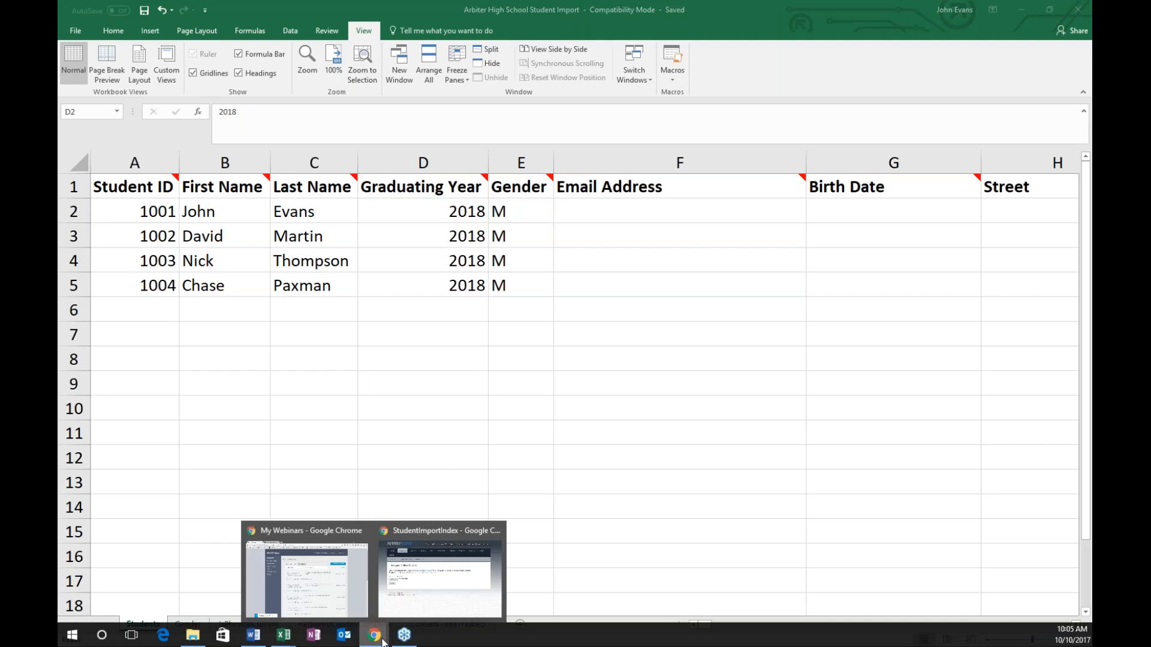
{"action": "left_click", "coordinate": [420, 596]}
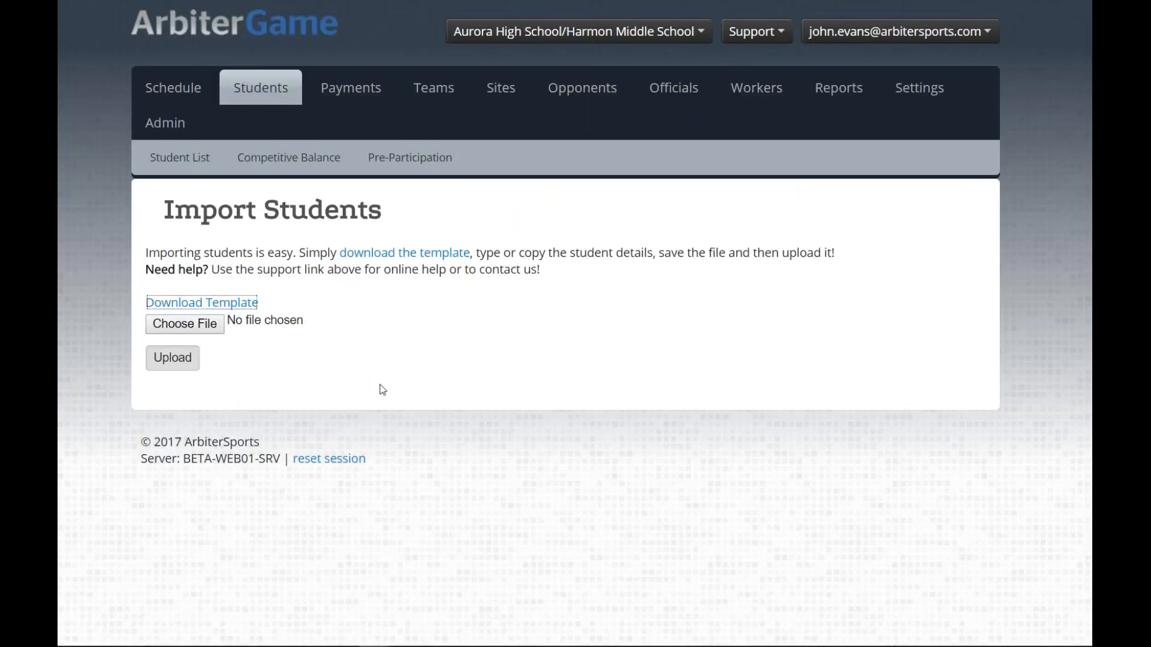
{"action": "left_click", "coordinate": [183, 328]}
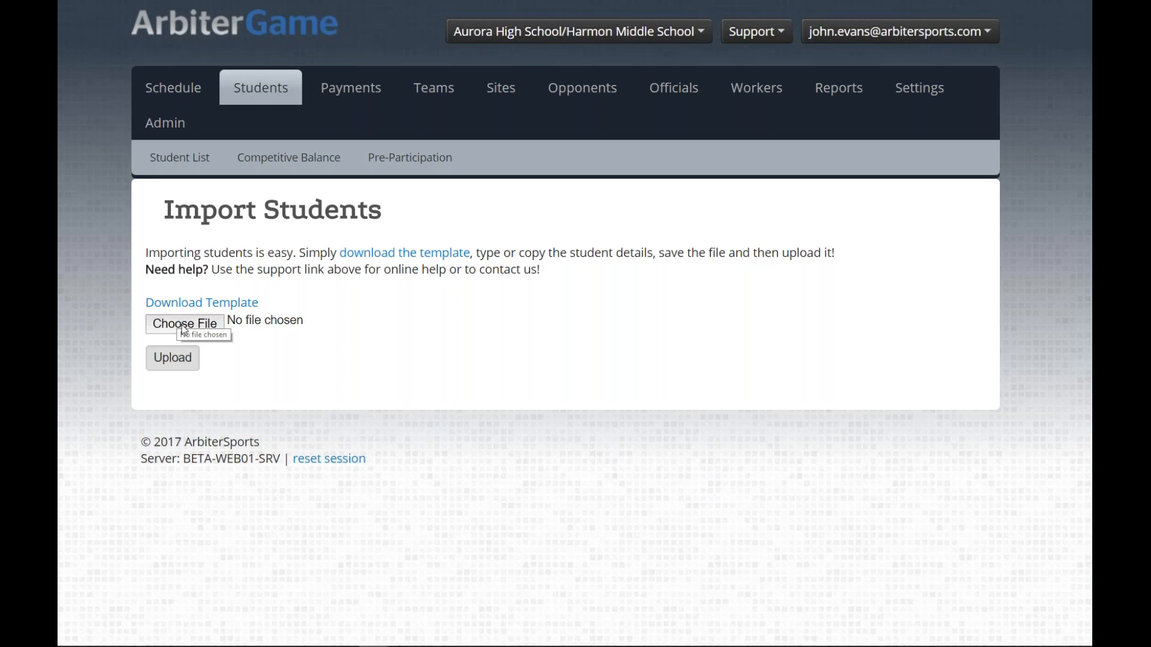
{"action": "left_click", "coordinate": [184, 329]}
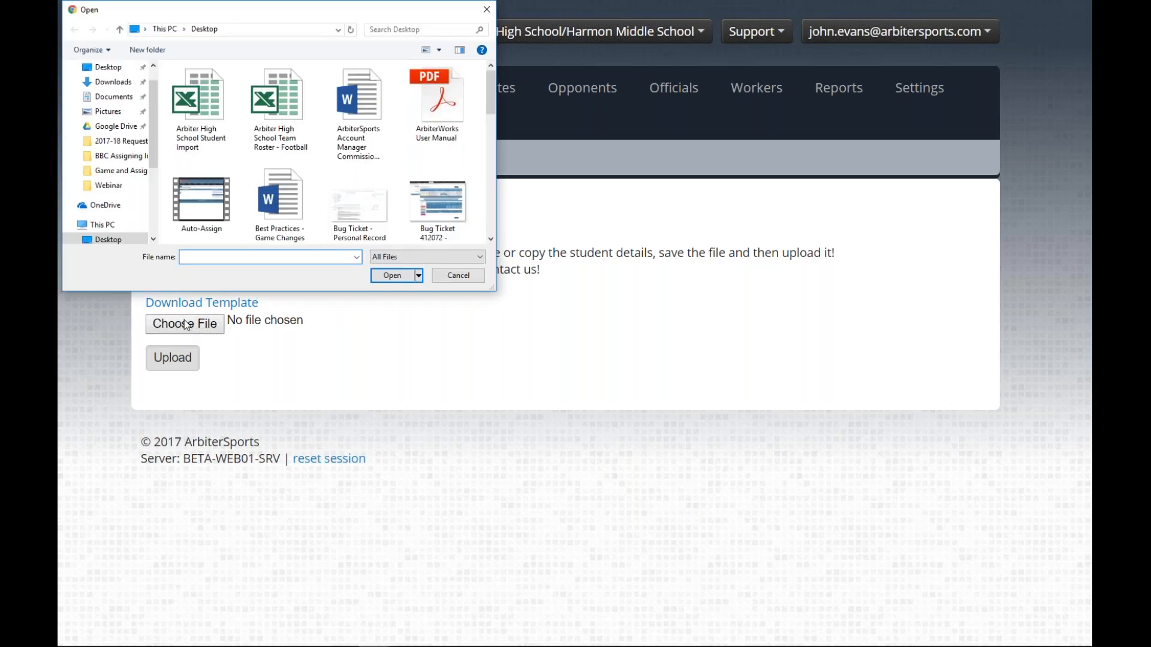
{"action": "double_click", "coordinate": [206, 110]}
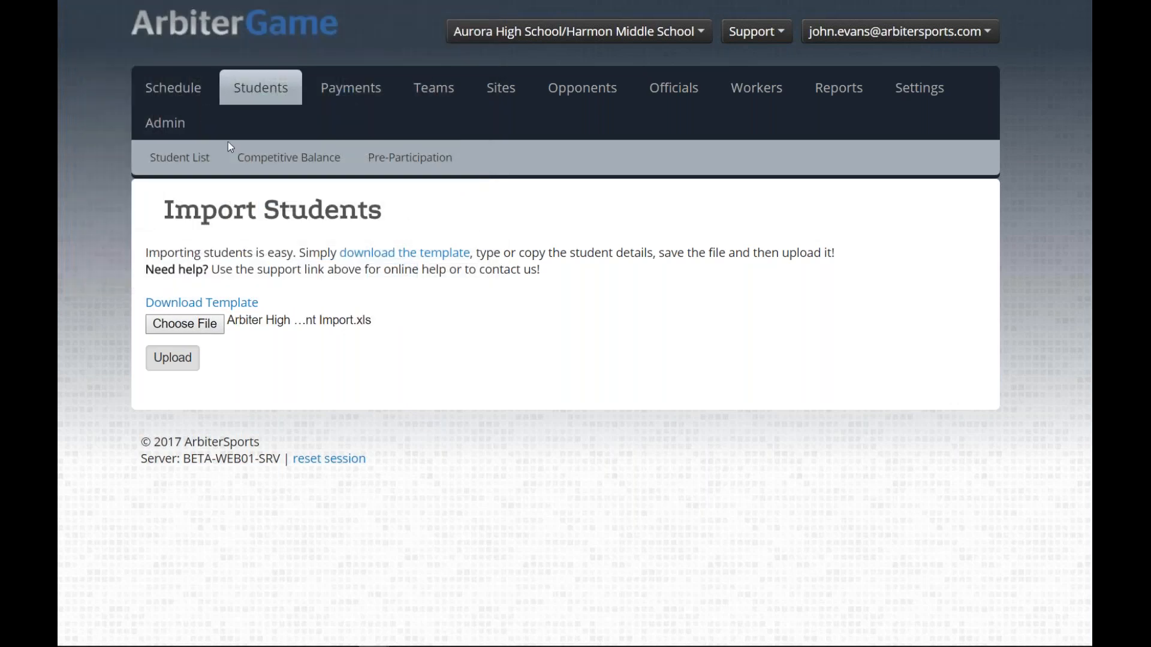
{"action": "left_click", "coordinate": [170, 366]}
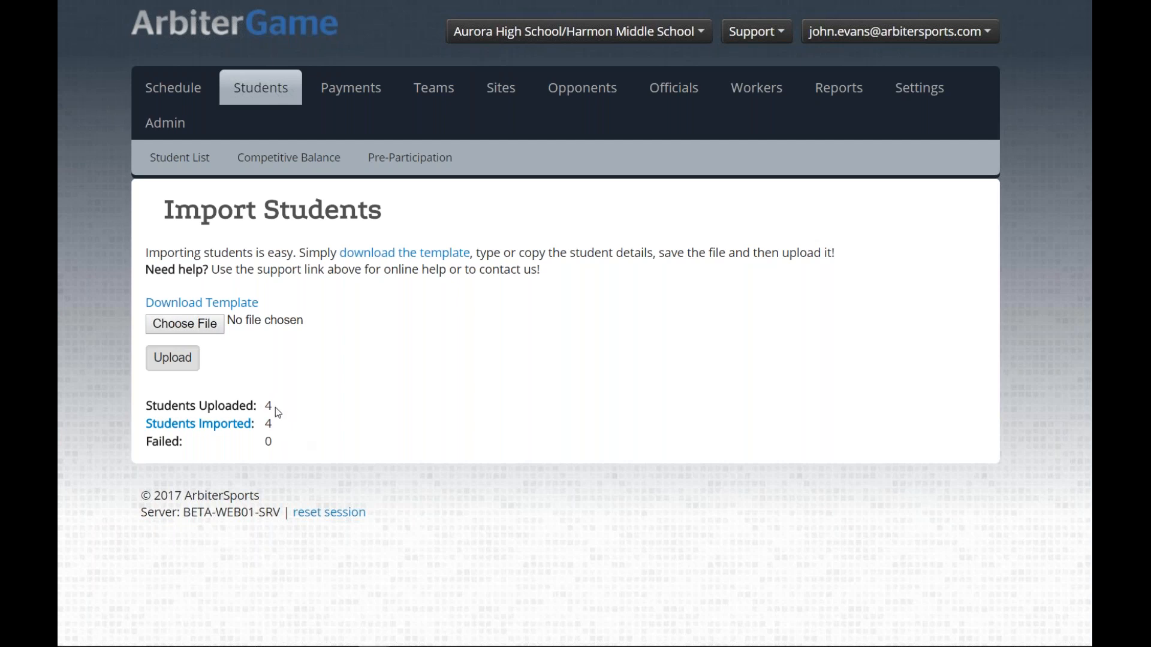
Step: Go to Students and choose Import Students Teams from the New Student dropdown
{"action": "left_click", "coordinate": [261, 96]}
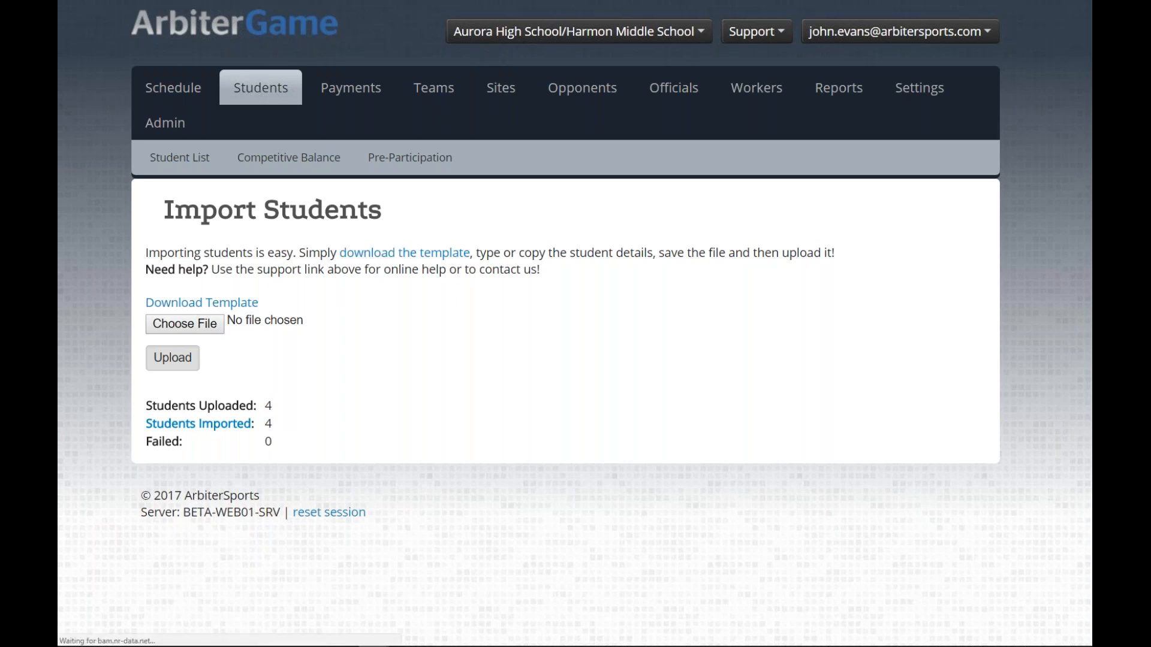
{"action": "left_click", "coordinate": [969, 214]}
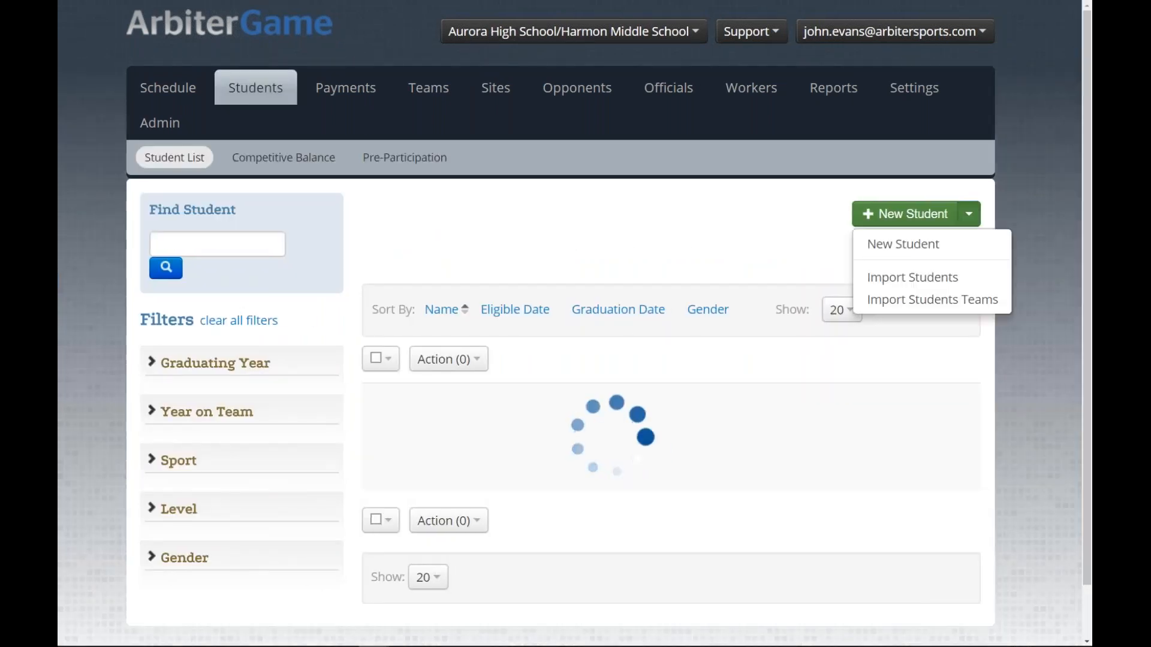
{"action": "left_click", "coordinate": [942, 302]}
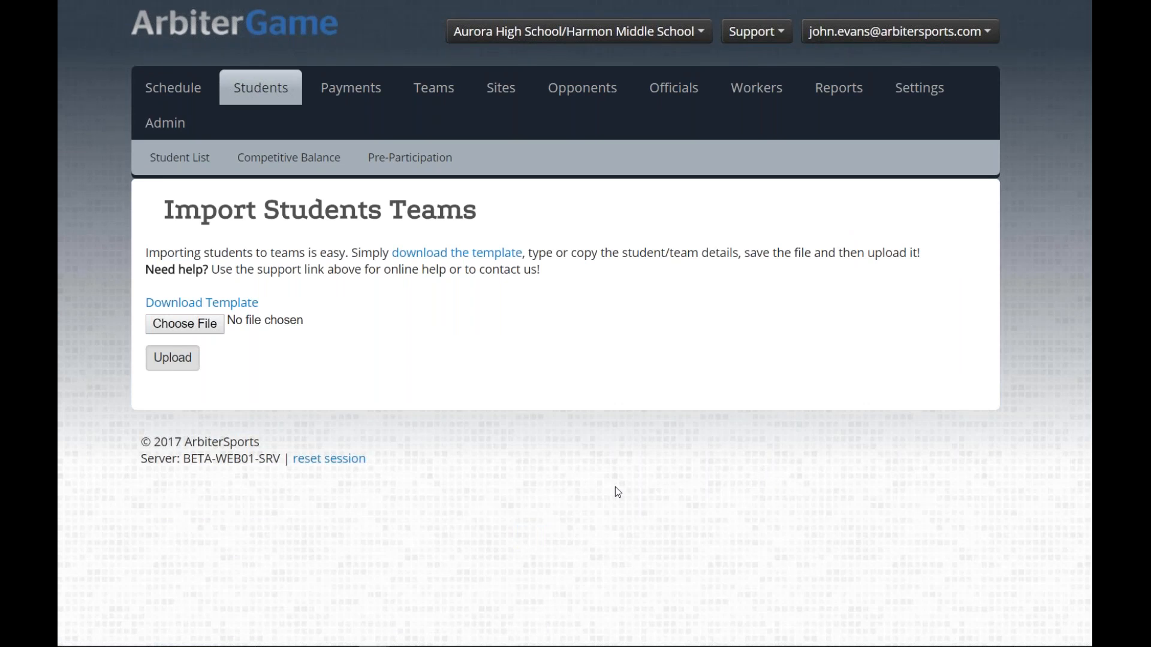
Step: Download the student-team template, open it in Excel and maximize the window
{"action": "left_click", "coordinate": [202, 303]}
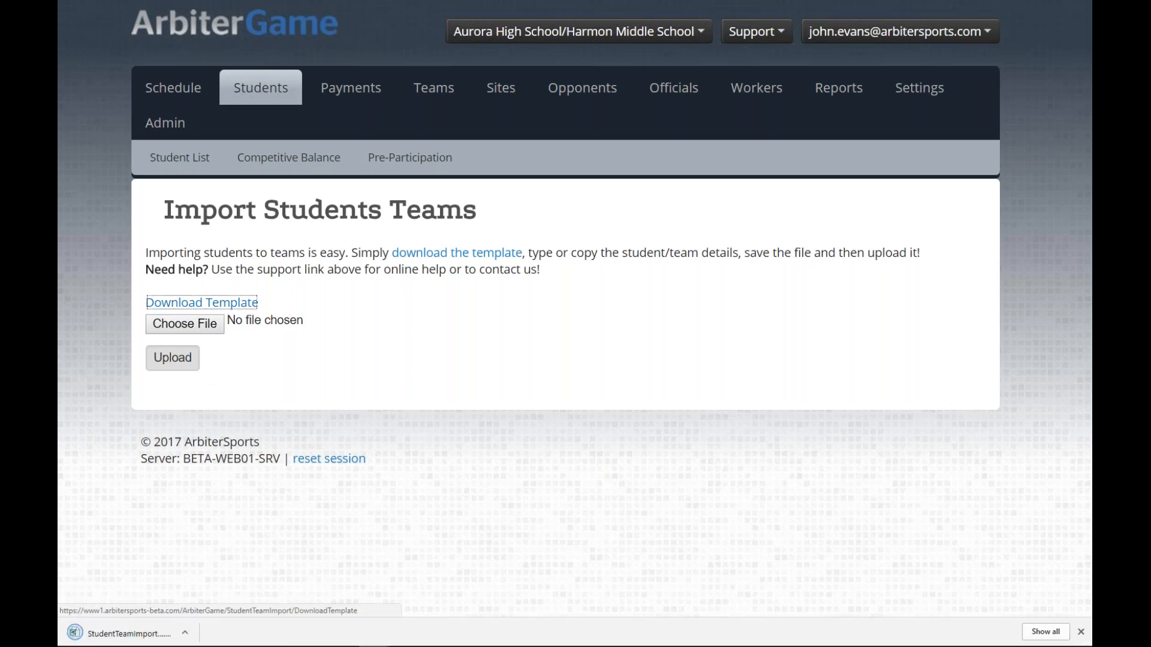
{"action": "left_click", "coordinate": [122, 638]}
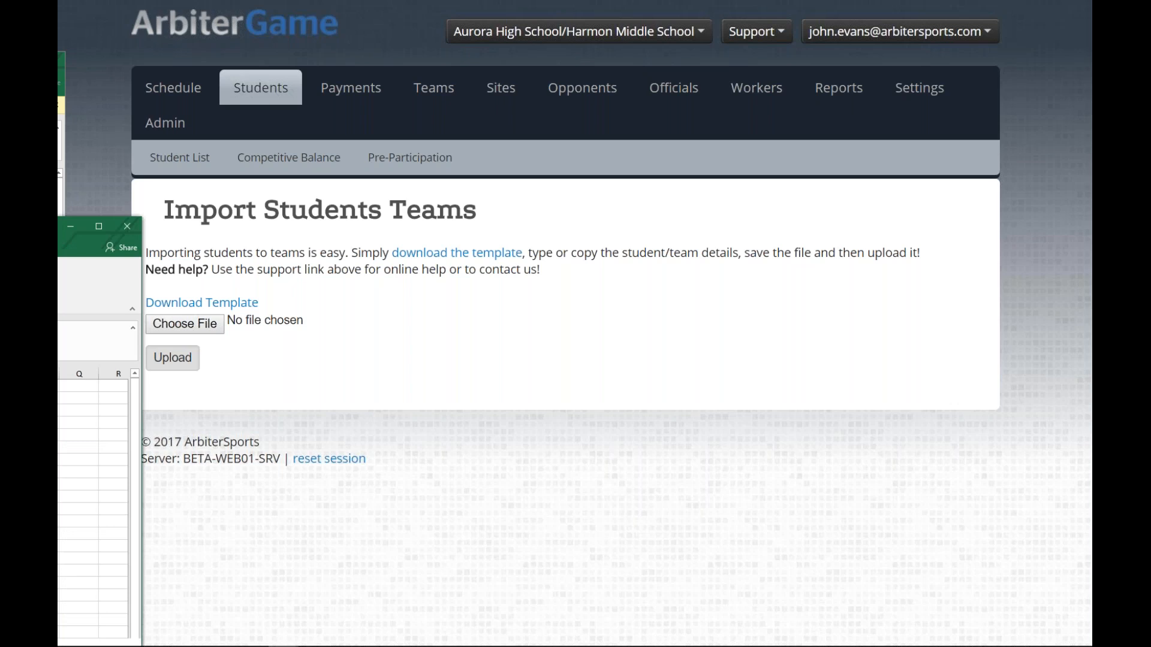
{"action": "left_click_drag", "start_coordinate": [59, 227], "coordinate": [476, 1]}
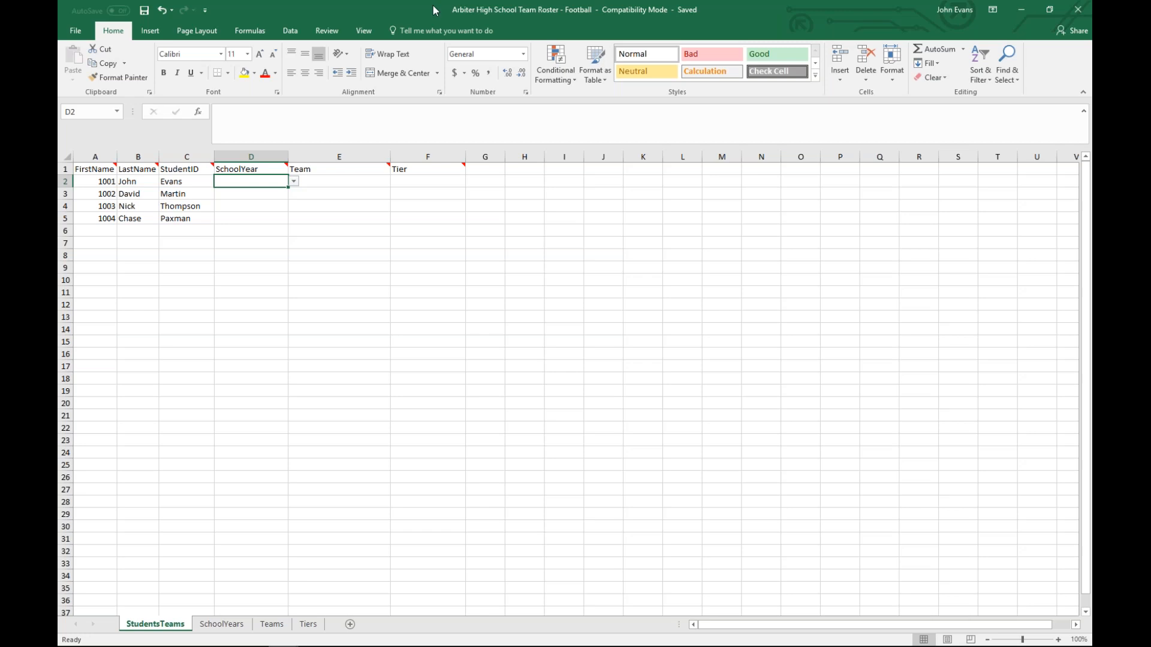
Step: Zoom the Team Roster sheet to 200%
{"action": "left_click", "coordinate": [364, 31]}
{"action": "left_click", "coordinate": [309, 59]}
{"action": "left_click", "coordinate": [271, 311]}
{"action": "left_click", "coordinate": [283, 401]}
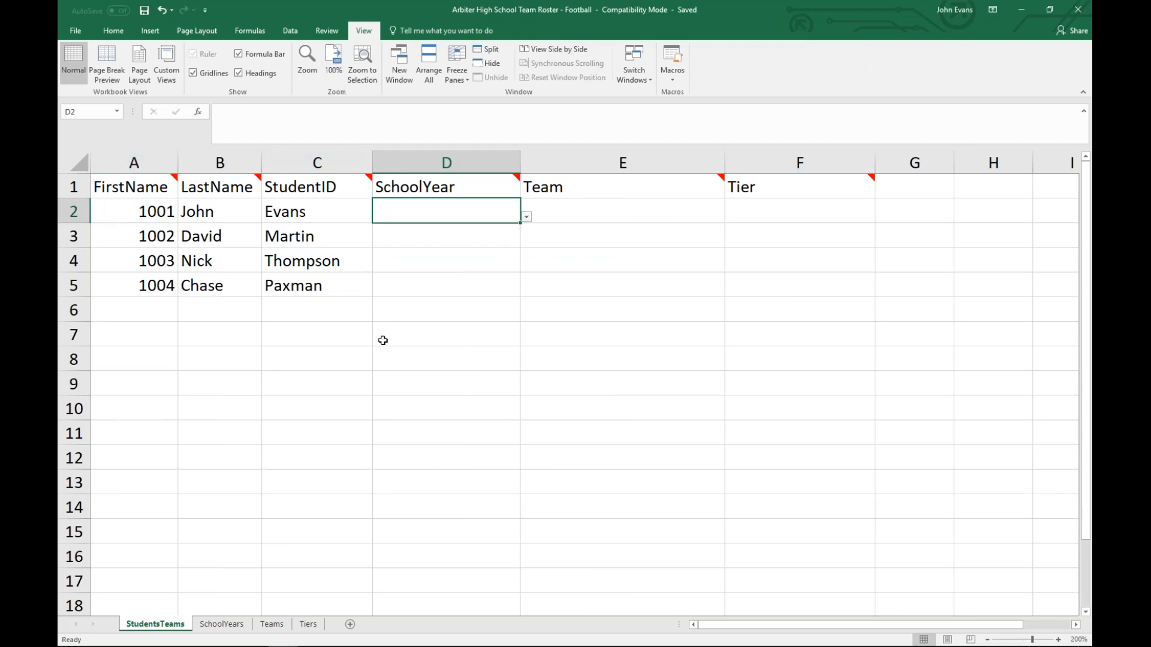
Step: Shift the student names and IDs into columns A–C under FirstName, LastName and StudentID
{"action": "left_click", "coordinate": [159, 212]}
{"action": "left_click_drag", "start_coordinate": [155, 232], "coordinate": [488, 291]}
{"action": "left_click_drag", "start_coordinate": [186, 211], "coordinate": [408, 289]}
{"action": "left_click_drag", "start_coordinate": [178, 231], "coordinate": [148, 241]}
{"action": "left_click", "coordinate": [312, 220]}
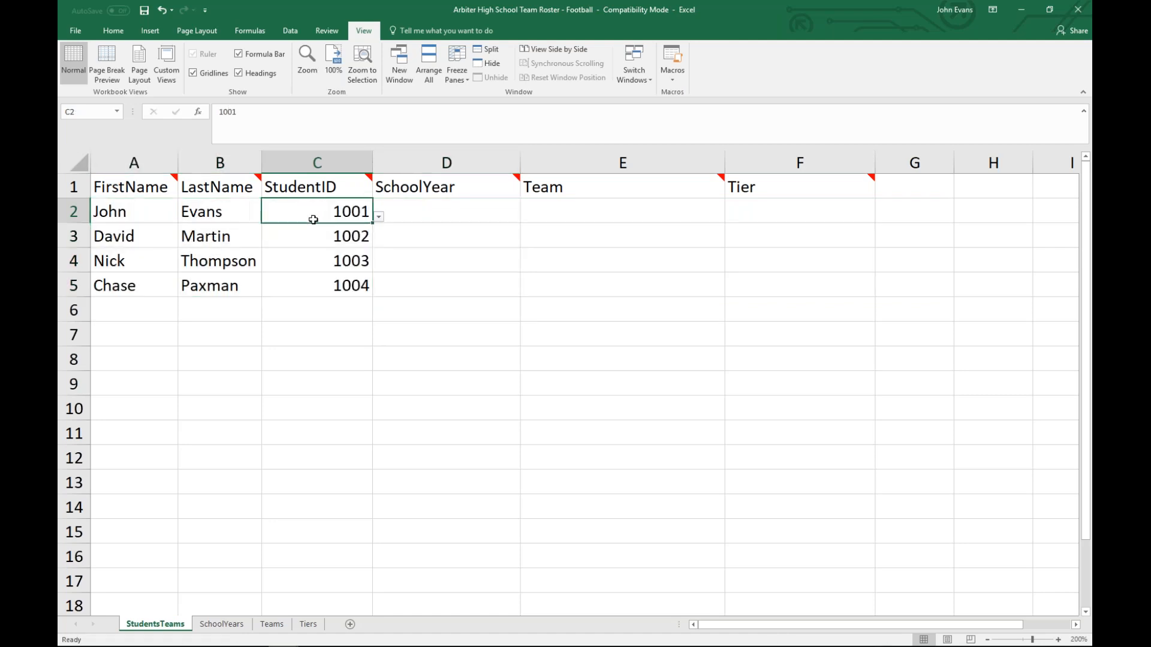
{"action": "left_click_drag", "start_coordinate": [313, 219], "coordinate": [304, 285]}
{"action": "left_click_drag", "start_coordinate": [149, 208], "coordinate": [204, 284]}
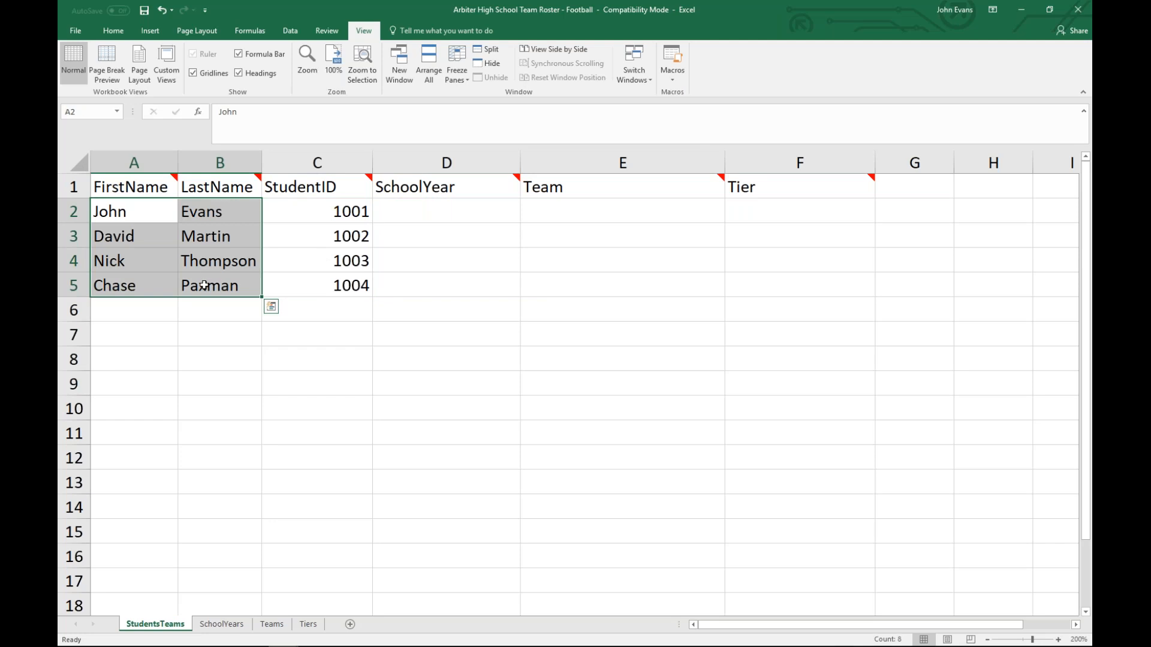
{"action": "left_click", "coordinate": [248, 327]}
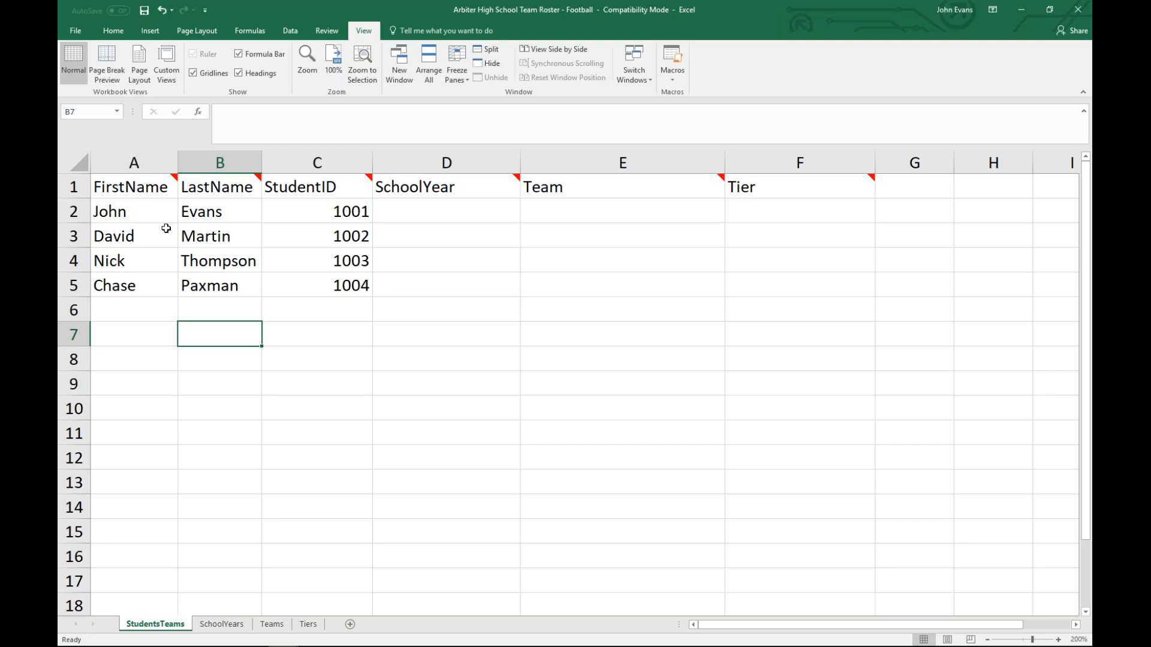
{"action": "left_click", "coordinate": [416, 216]}
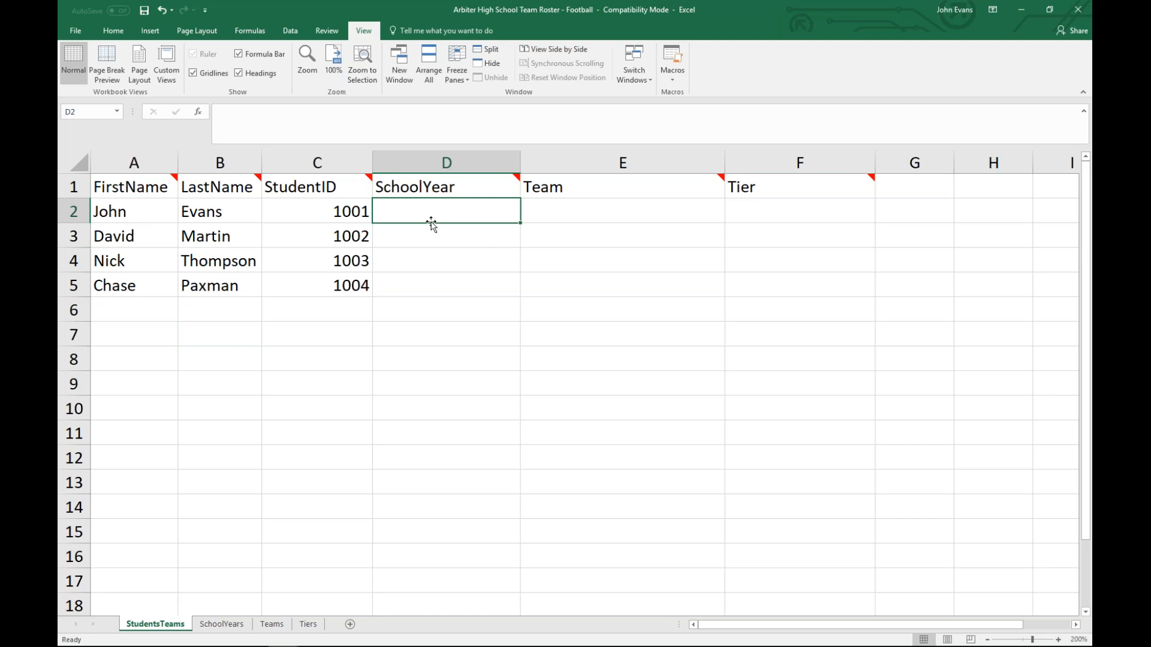
Step: Enter 2017-18 in SchoolYear cells D2 through D5 for students 1001–1004
{"action": "type", "text": "2"}
{"action": "type", "text": "01"}
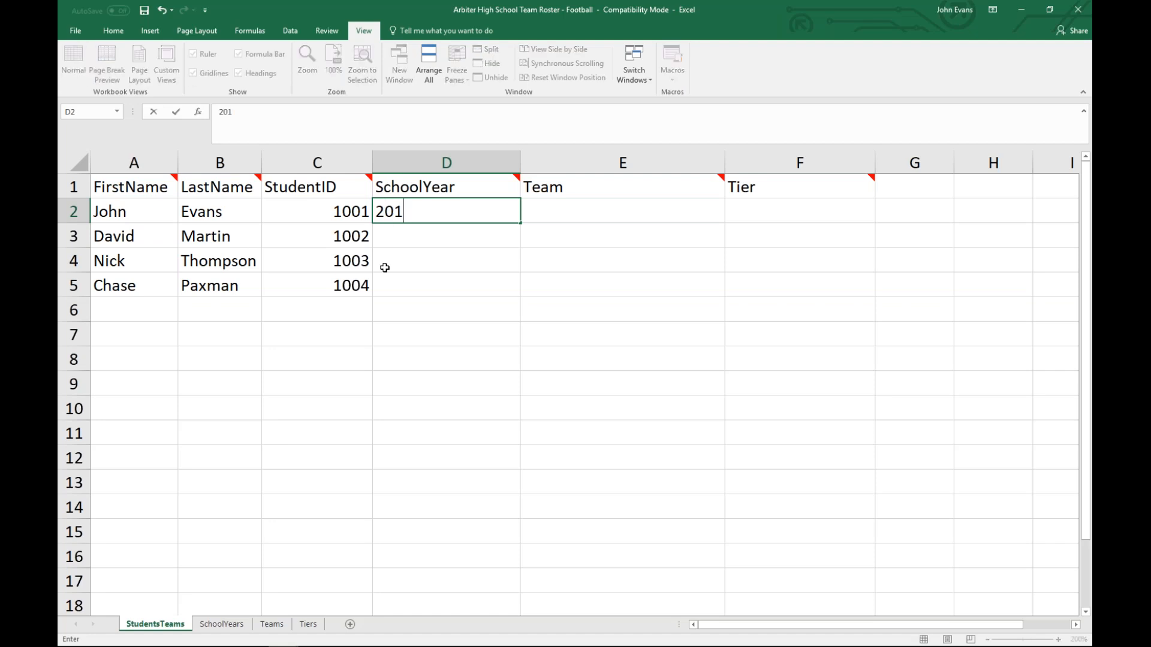
{"action": "type", "text": "7-18"}
{"action": "key", "text": "Return"}
{"action": "type", "text": "2017-18"}
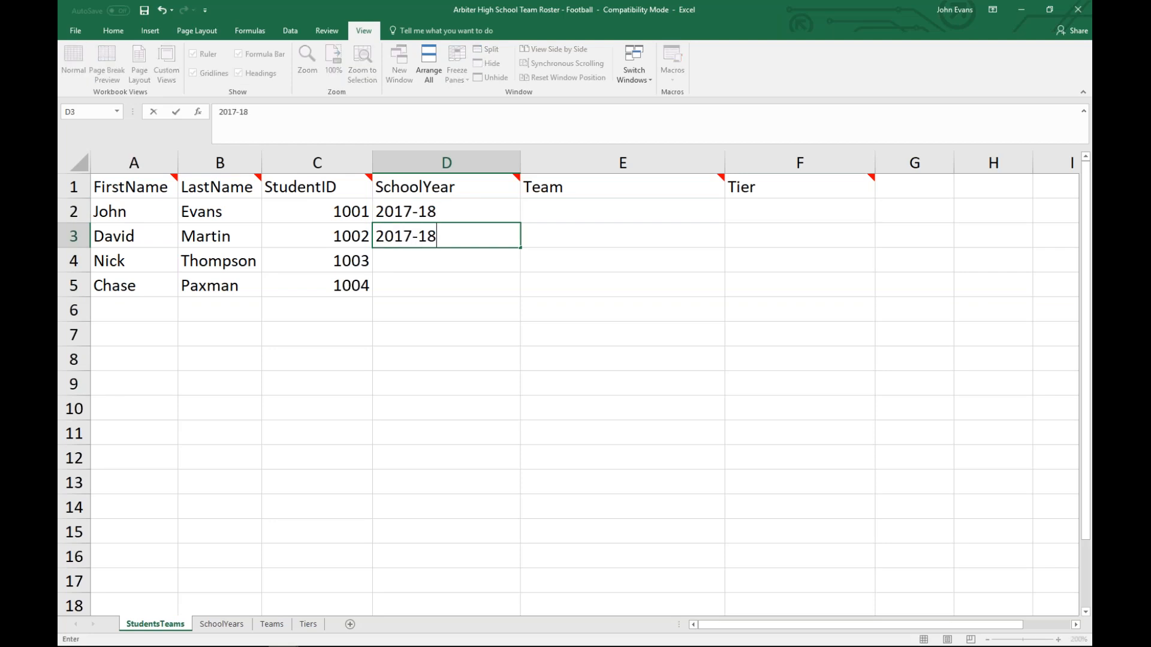
{"action": "key", "text": "Return"}
{"action": "type", "text": "2017-18"}
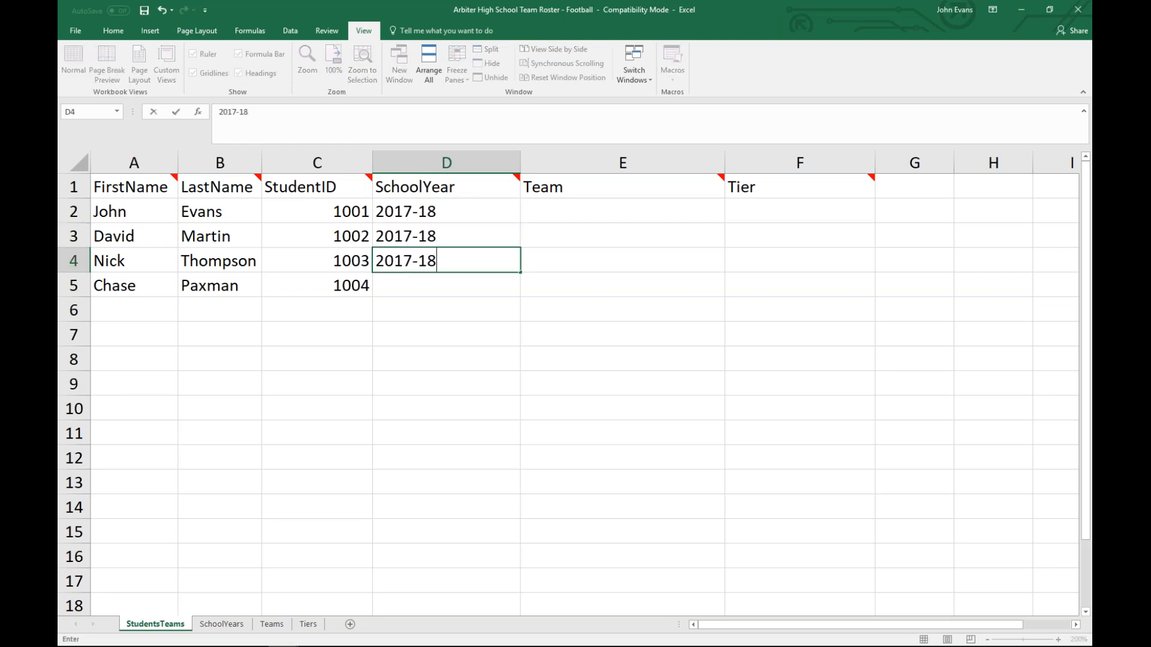
{"action": "key", "text": "Return"}
{"action": "type", "text": "2017-18"}
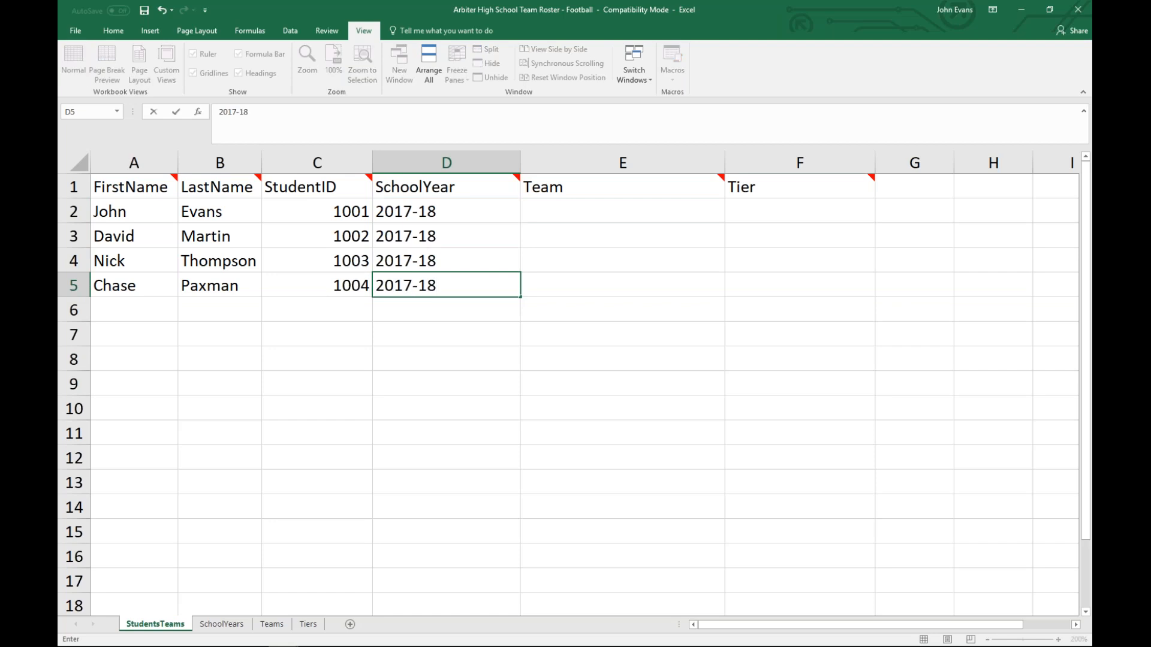
{"action": "left_click", "coordinate": [467, 354]}
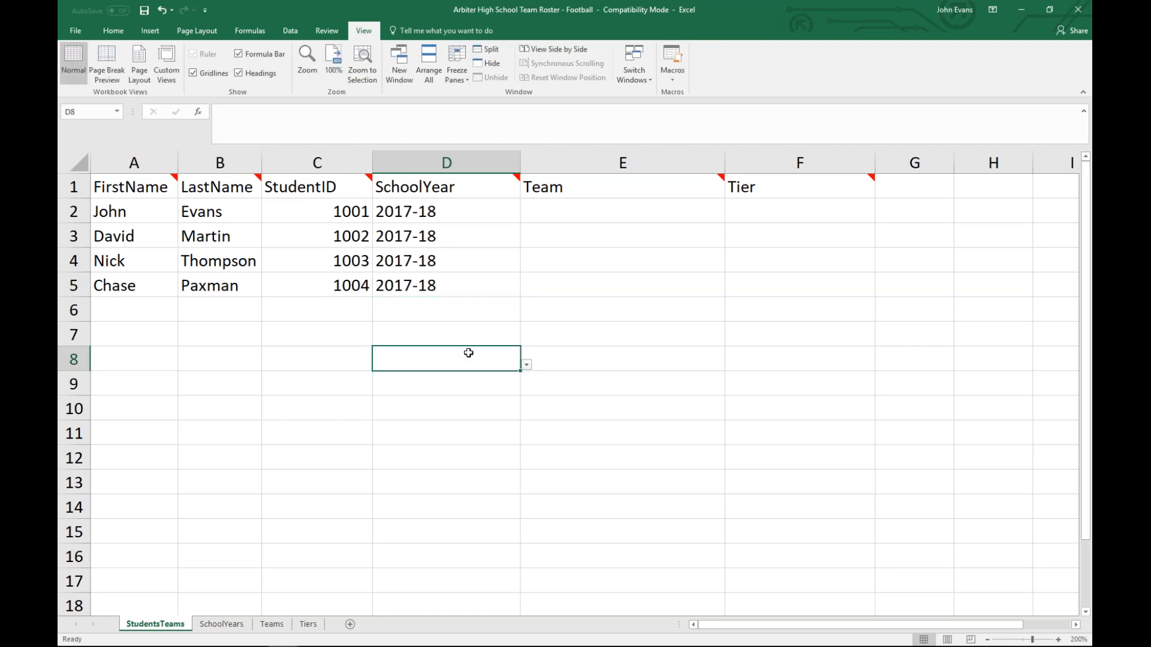
{"action": "left_click", "coordinate": [578, 205]}
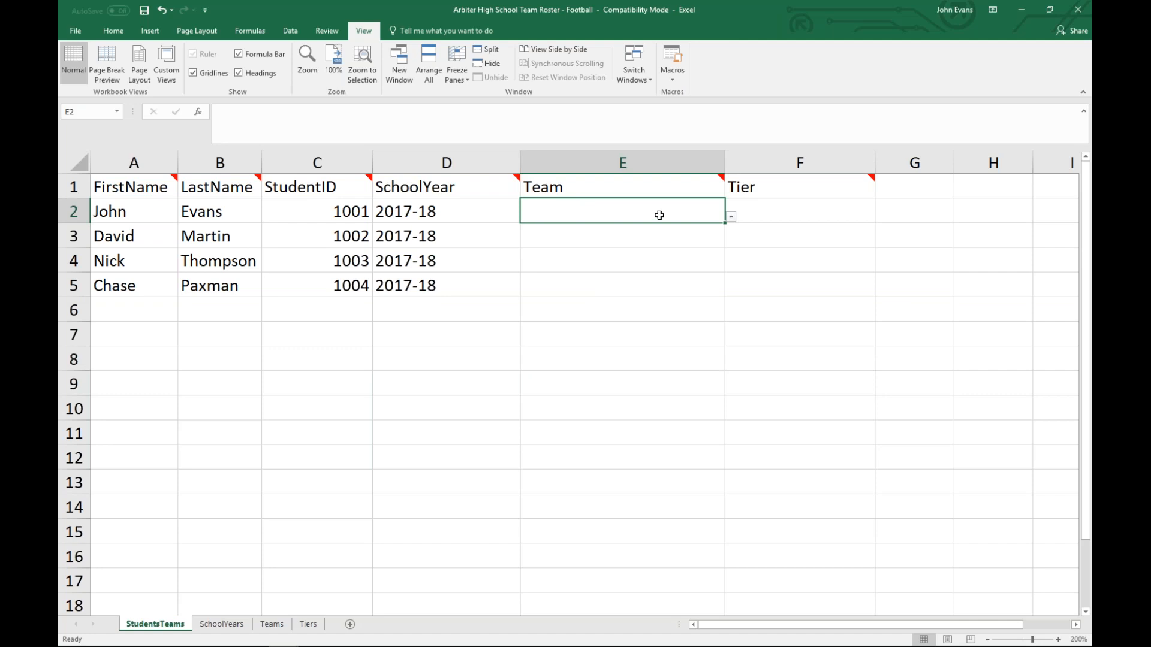
Step: Pick Boys Varsity Football from the team dropdown for cell E2
{"action": "left_click", "coordinate": [731, 217]}
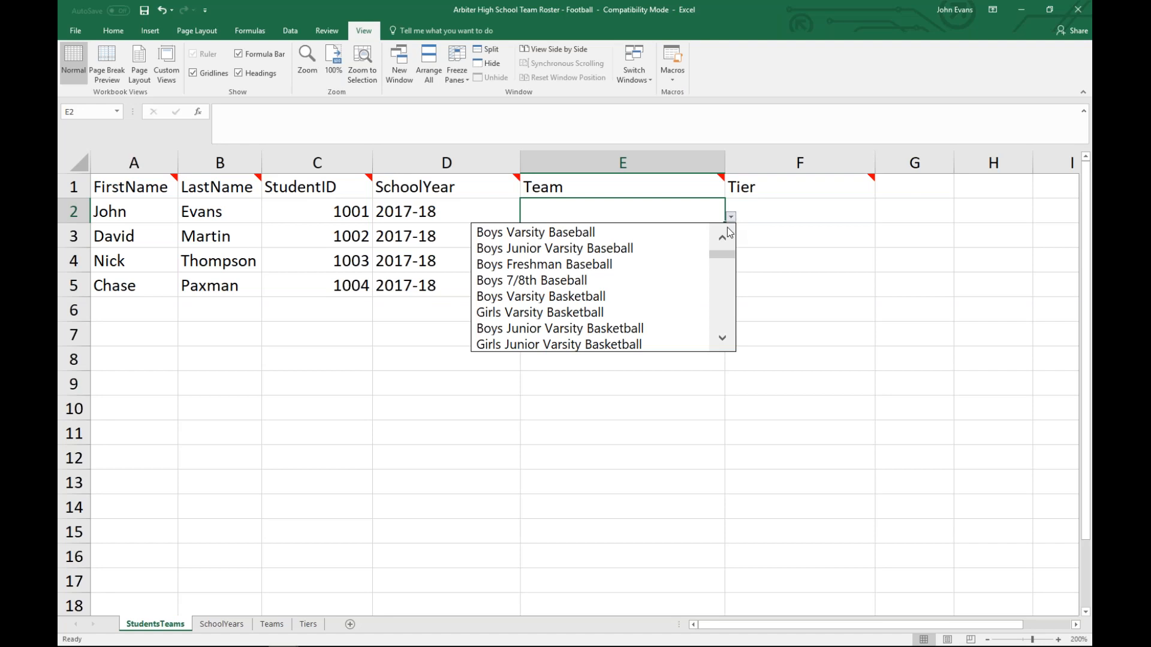
{"action": "scroll", "coordinate": [725, 344], "scroll_direction": "down", "scroll_amount": 3}
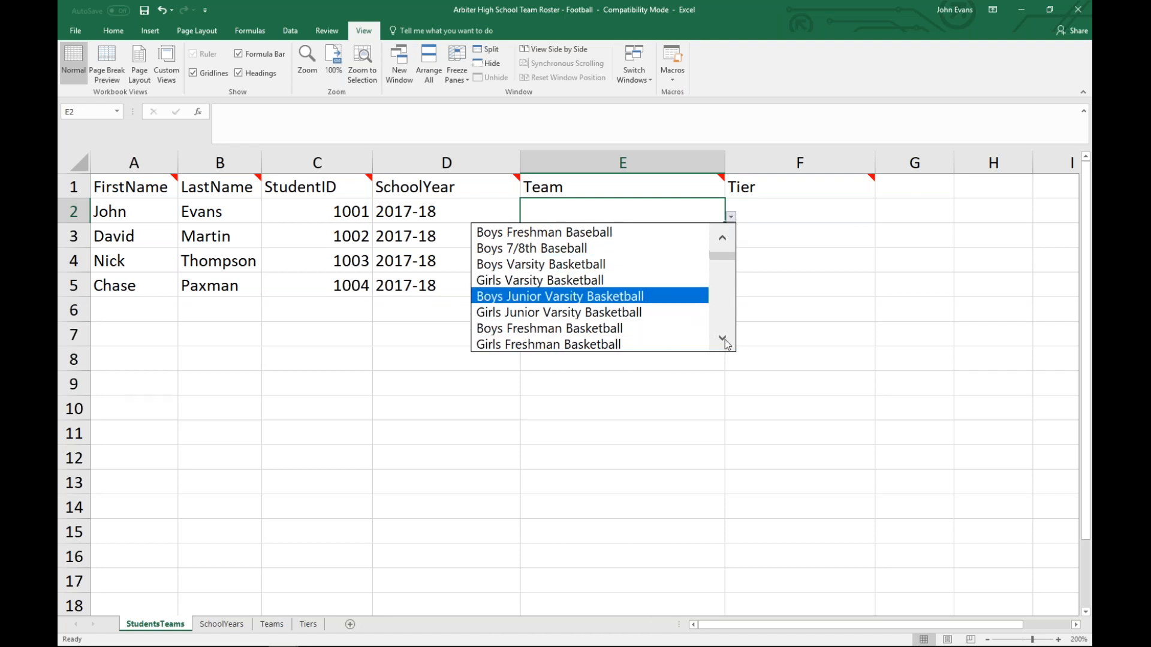
{"action": "scroll", "coordinate": [726, 345], "scroll_direction": "down", "scroll_amount": 7}
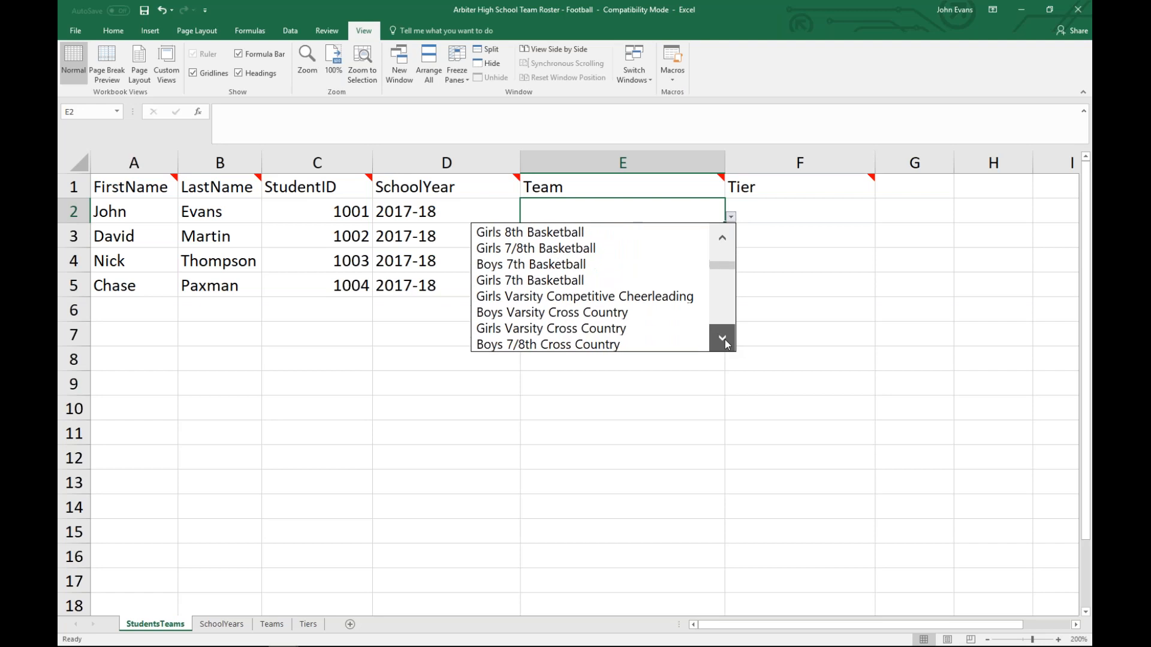
{"action": "scroll", "coordinate": [726, 345], "scroll_direction": "down", "scroll_amount": 8}
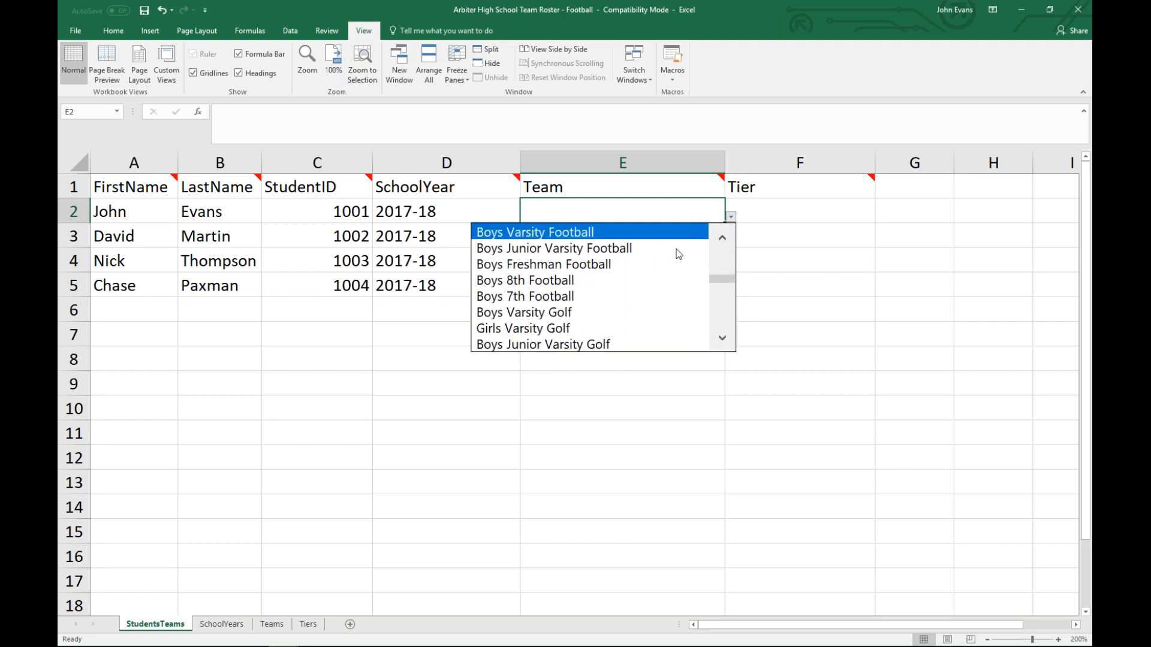
{"action": "left_click", "coordinate": [722, 237]}
{"action": "left_click", "coordinate": [612, 250]}
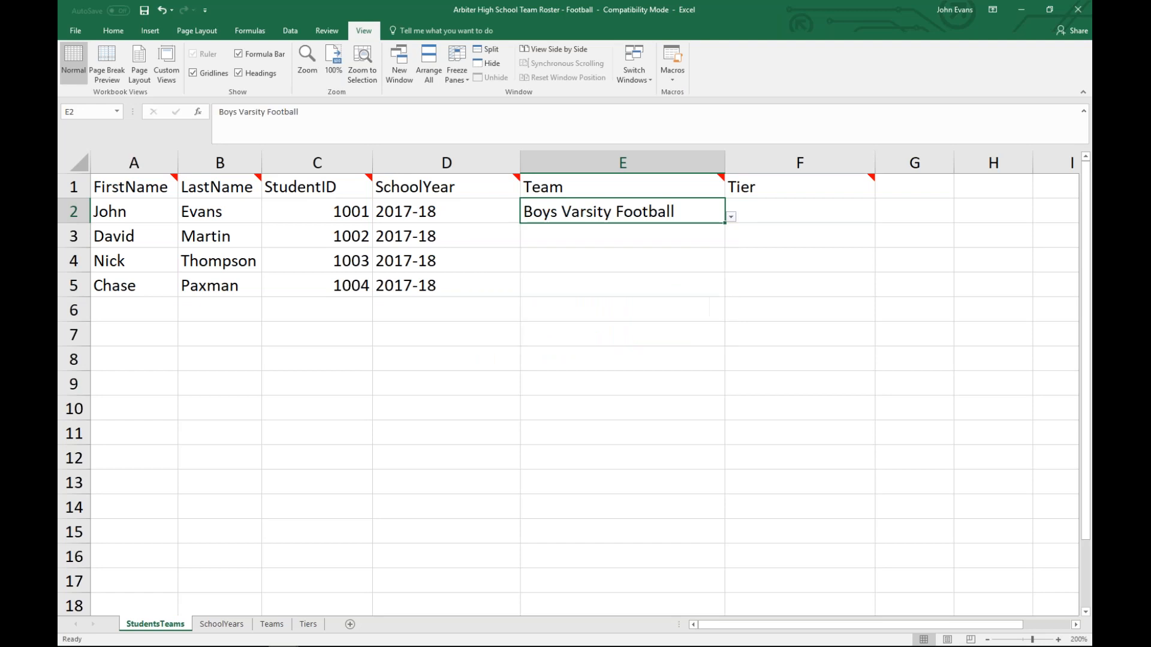
{"action": "left_click", "coordinate": [612, 241]}
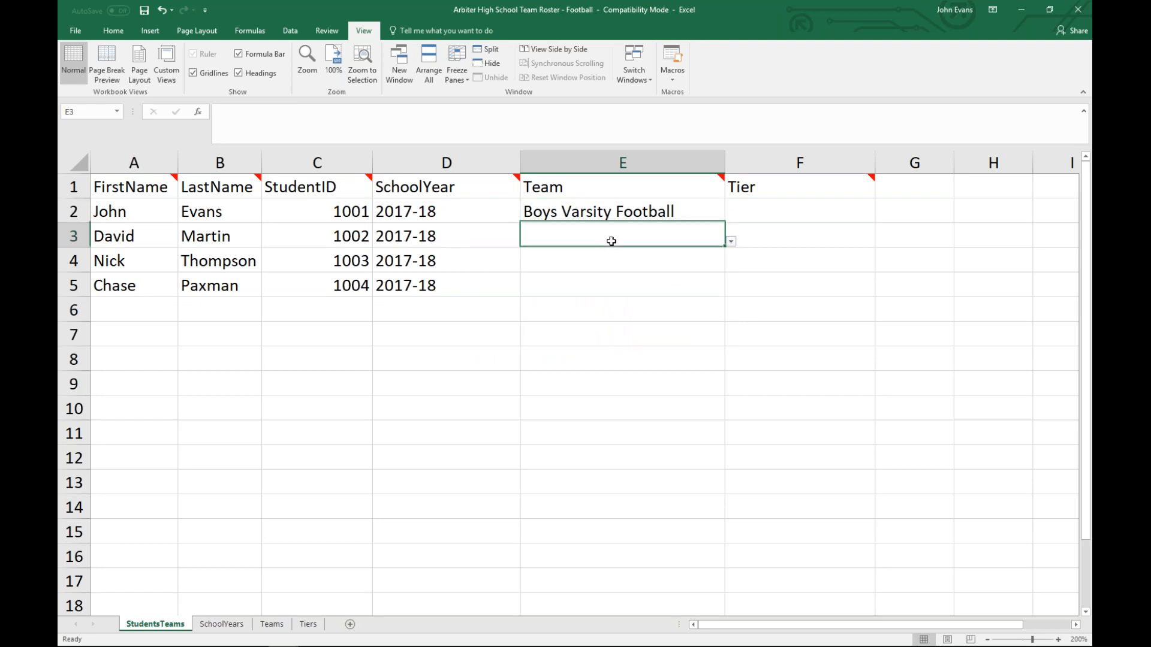
Step: Fill Boys Varsity Football down from E2 through E3:E5
{"action": "left_click", "coordinate": [731, 241]}
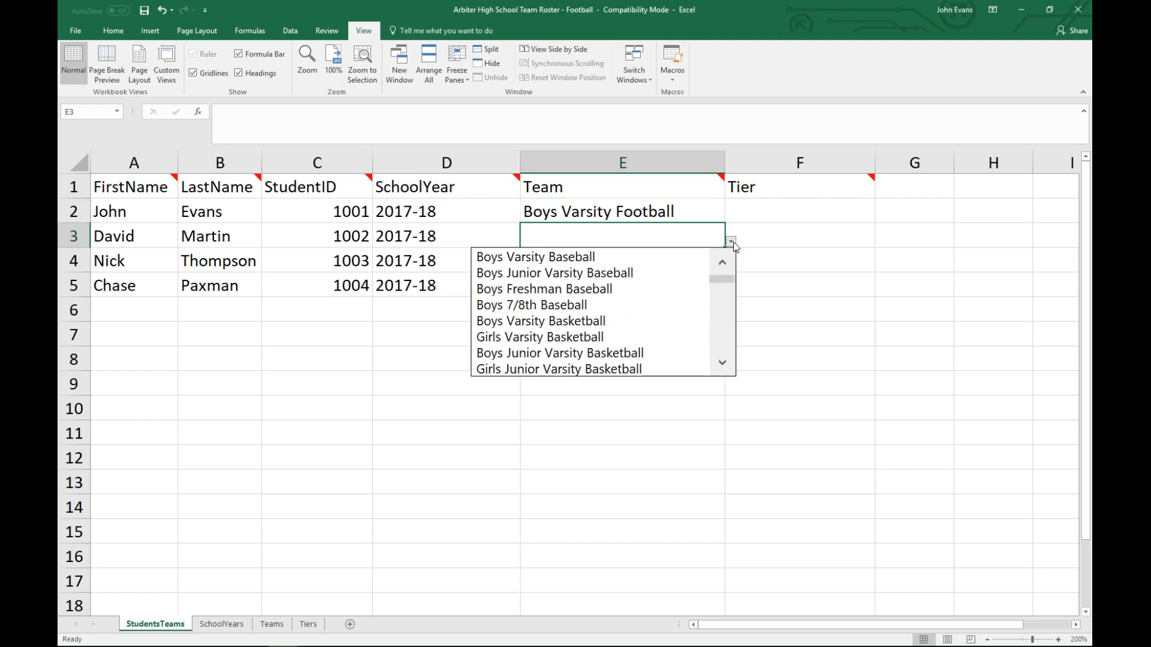
{"action": "left_click_drag", "start_coordinate": [726, 282], "coordinate": [725, 293]}
{"action": "left_click", "coordinate": [663, 231]}
{"action": "left_click", "coordinate": [648, 211]}
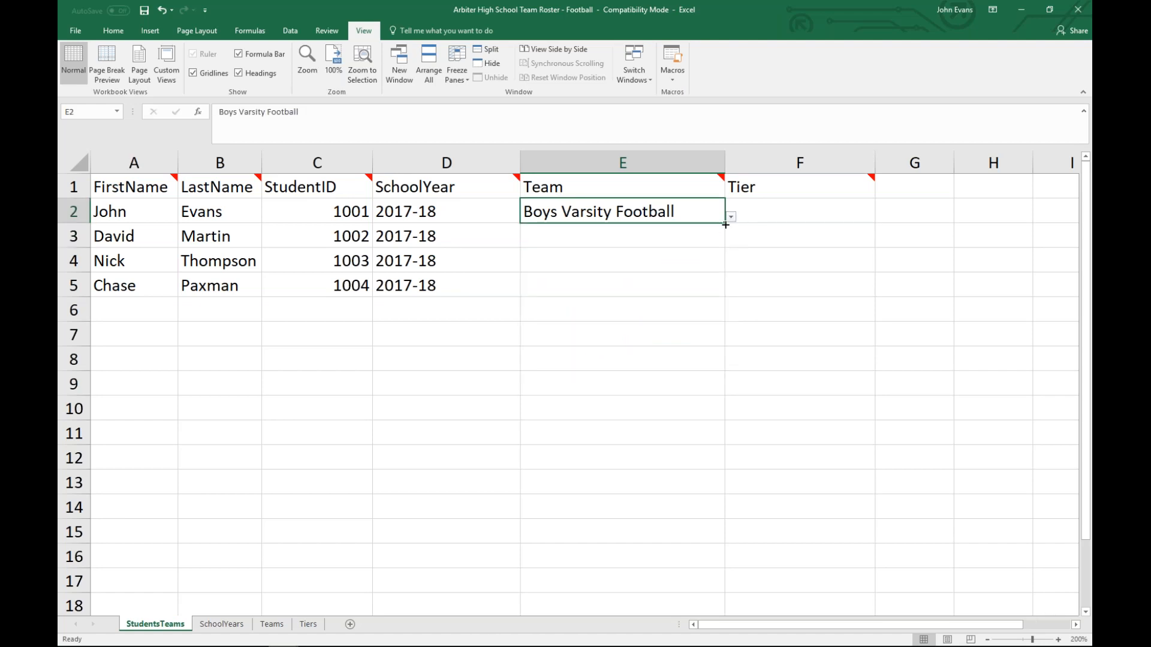
{"action": "left_click_drag", "start_coordinate": [725, 224], "coordinate": [713, 291]}
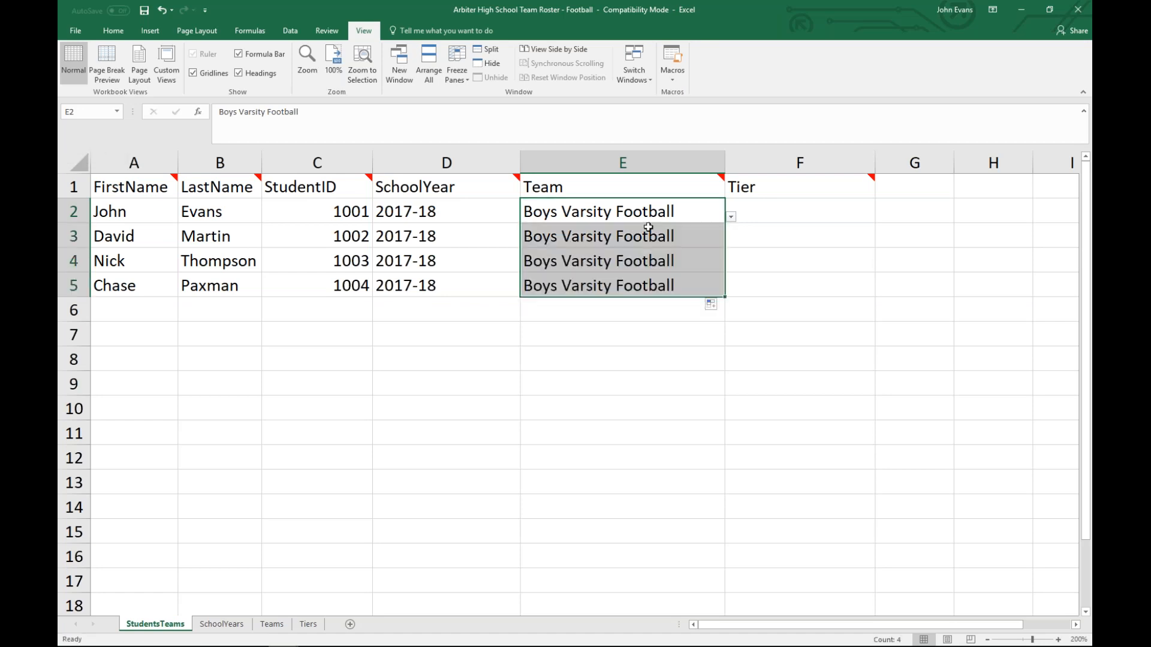
{"action": "left_click", "coordinate": [653, 241]}
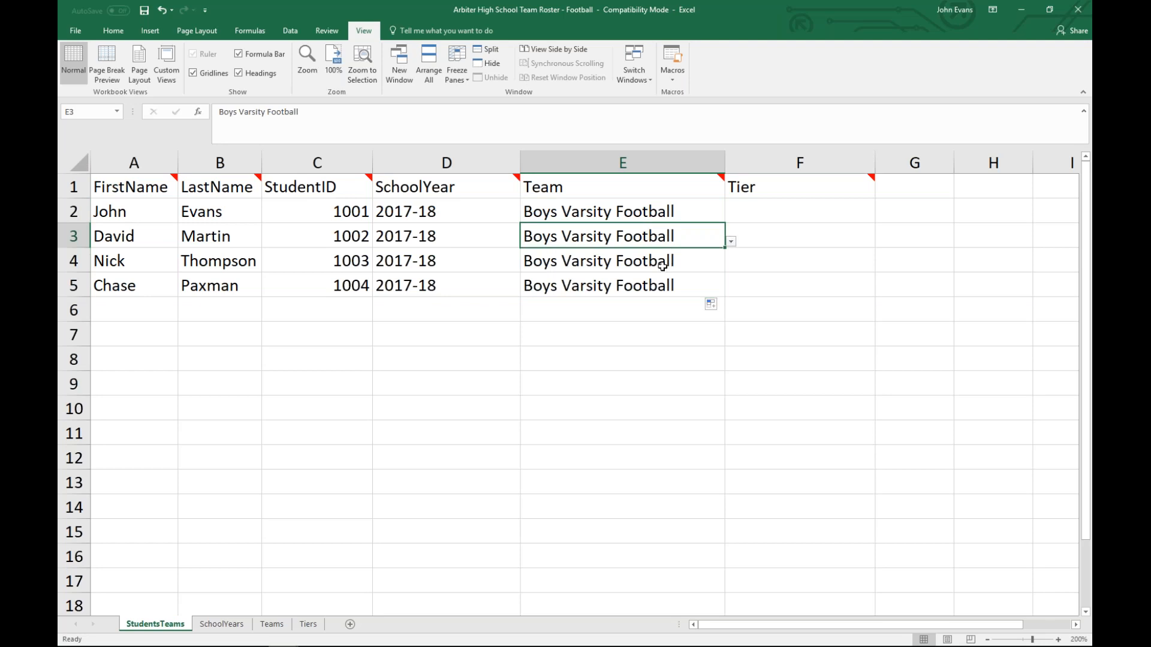
Step: Check the filled Team cells, dismiss the team list and select Tier cell F2
{"action": "key", "text": "Down"}
{"action": "key", "text": "Down"}
{"action": "left_click", "coordinate": [640, 211]}
{"action": "key", "text": "Down"}
{"action": "key", "text": "Down"}
{"action": "key", "text": "Down"}
{"action": "left_click", "coordinate": [660, 234]}
{"action": "left_click", "coordinate": [730, 242]}
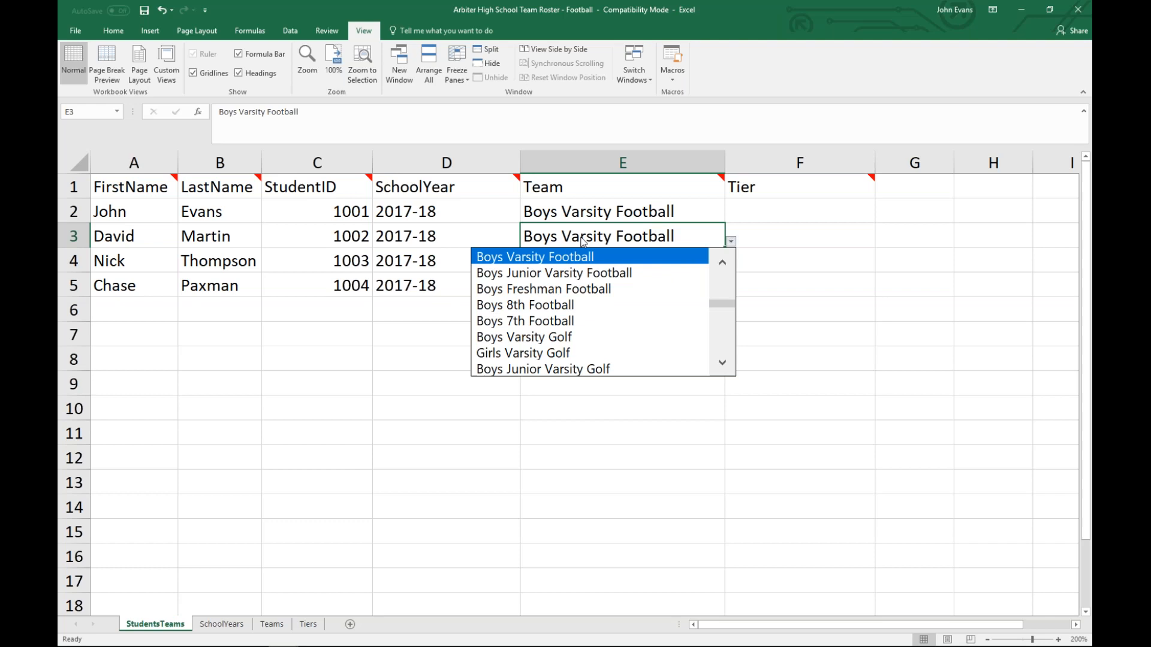
{"action": "key", "text": "Escape"}
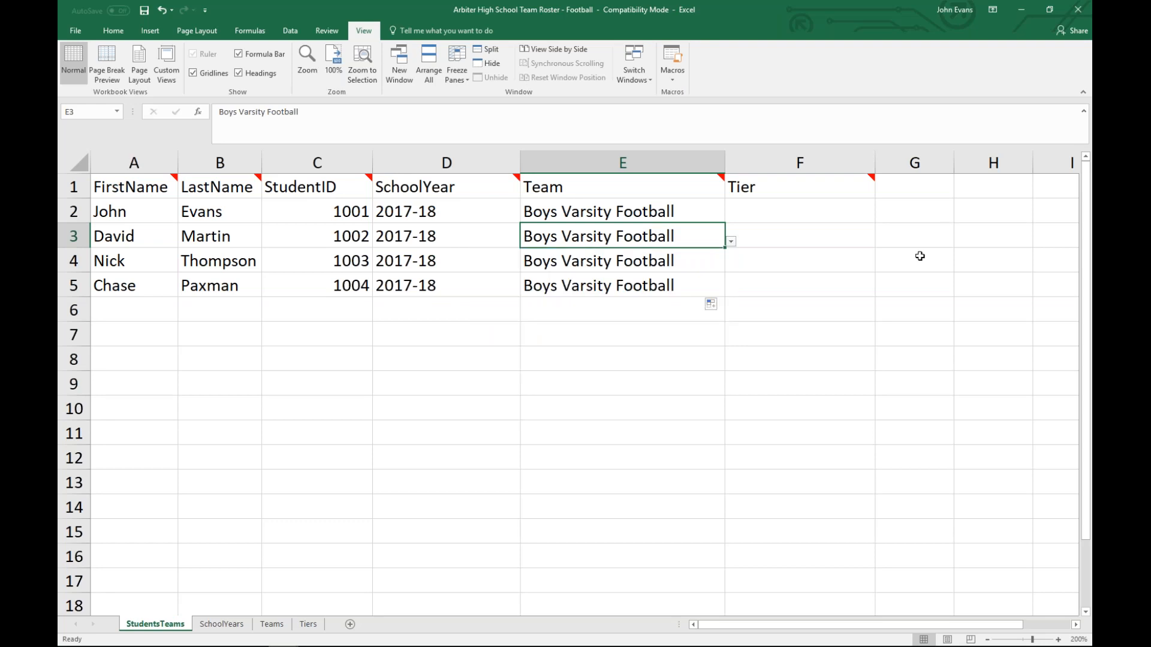
{"action": "left_click", "coordinate": [822, 193]}
{"action": "left_click", "coordinate": [813, 213]}
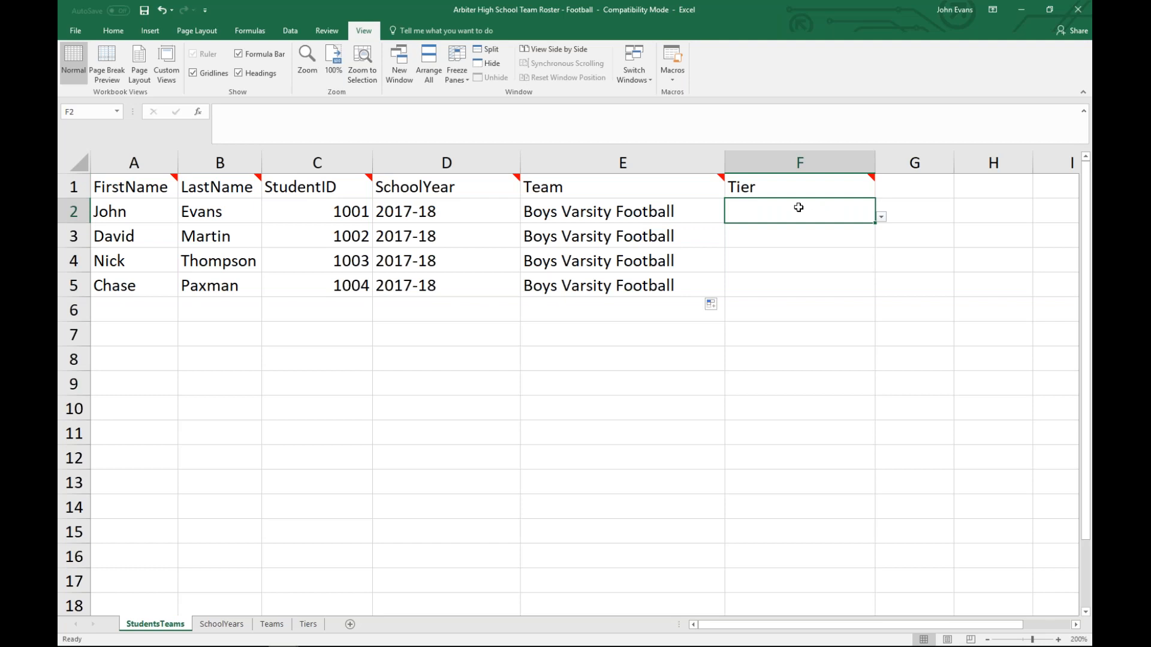
Step: Read the Tier header note and set the first two students to Tier 0 and Tier 2
{"action": "left_click", "coordinate": [764, 185]}
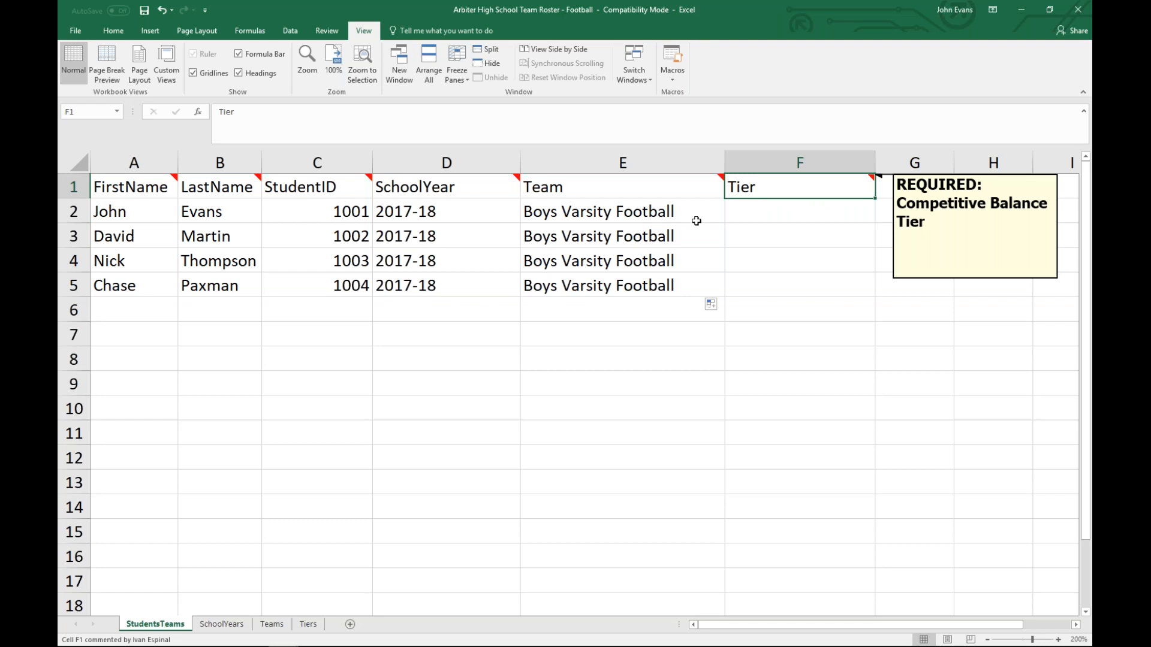
{"action": "left_click", "coordinate": [778, 211]}
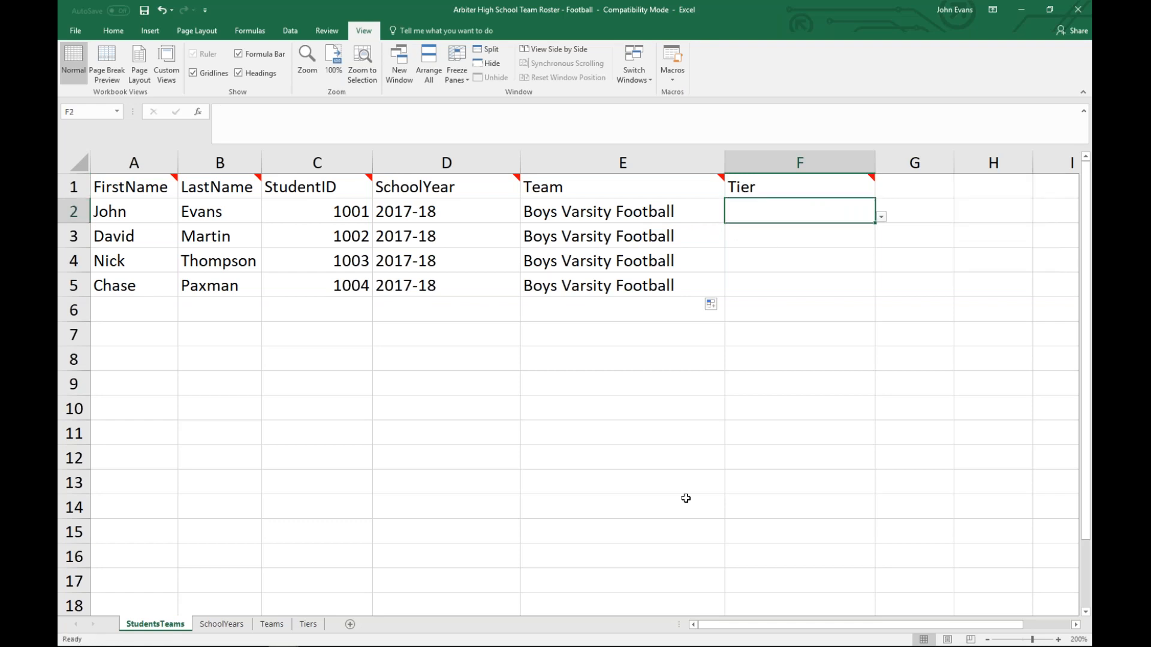
{"action": "left_click", "coordinate": [881, 217]}
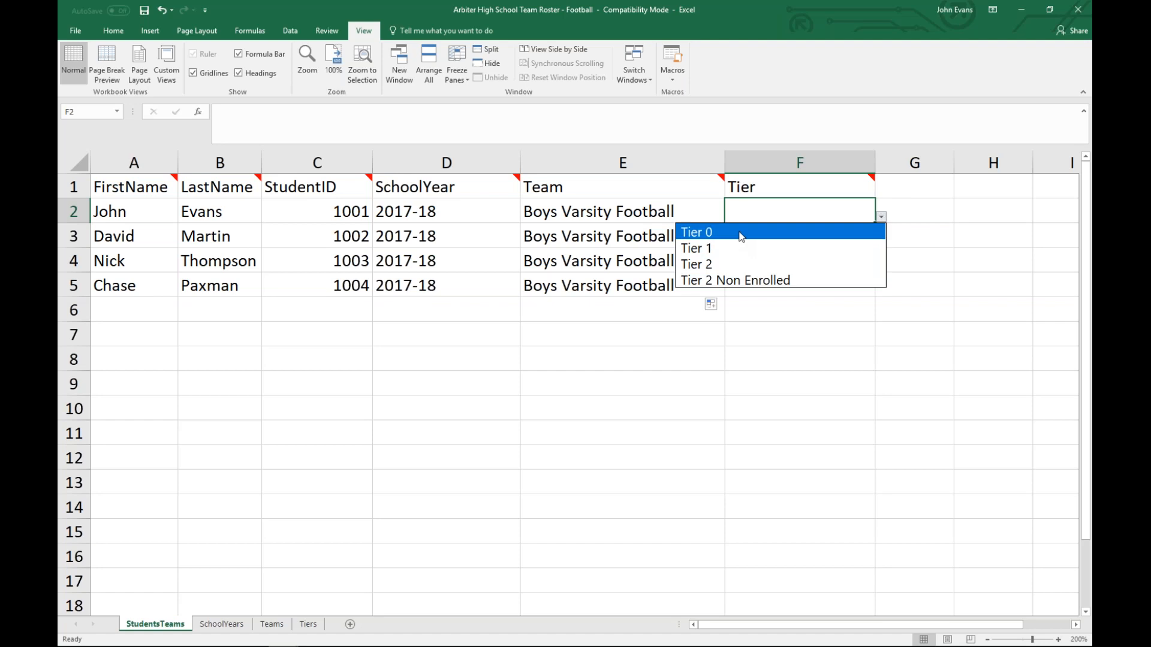
{"action": "left_click", "coordinate": [775, 233]}
{"action": "left_click", "coordinate": [773, 235]}
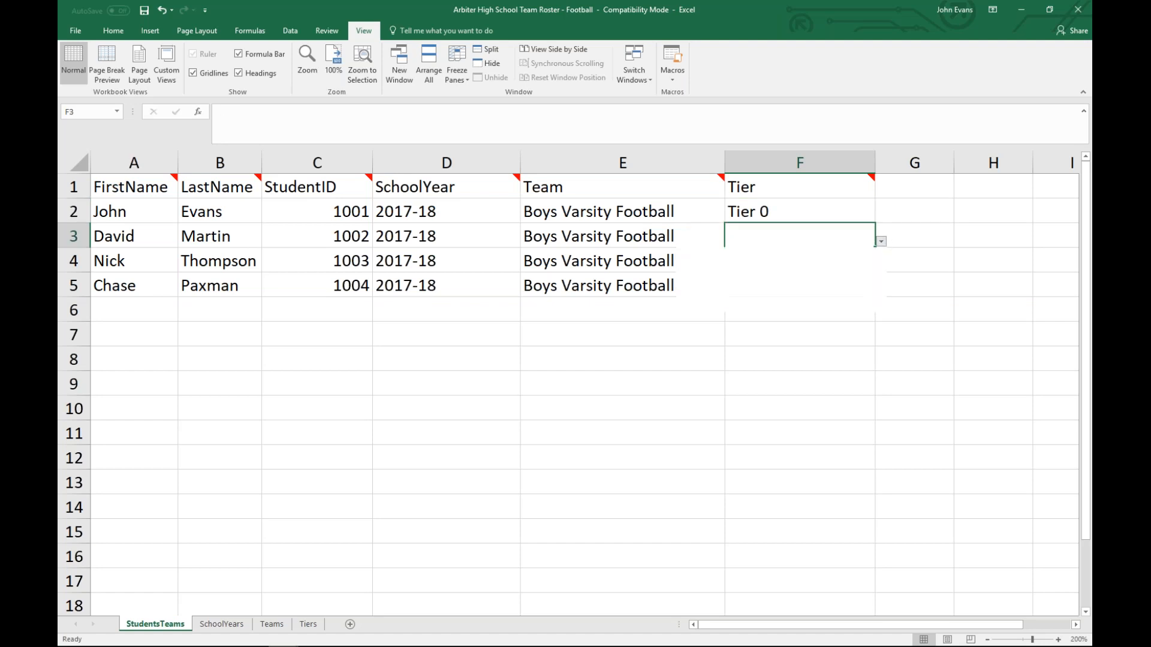
{"action": "left_click", "coordinate": [881, 241]}
{"action": "left_click", "coordinate": [823, 289]}
Step: Set the third and fourth students' tiers to Tier 0 and Tier 1
{"action": "left_click", "coordinate": [866, 262]}
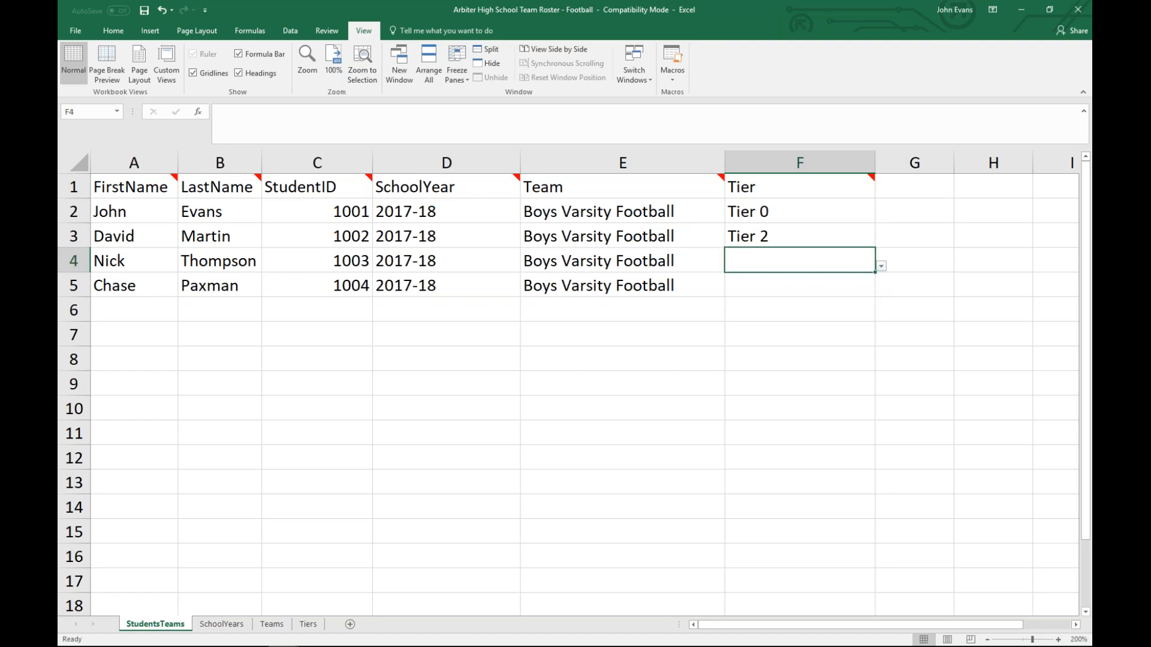
{"action": "left_click", "coordinate": [881, 266]}
{"action": "left_click", "coordinate": [873, 280]}
{"action": "left_click", "coordinate": [820, 285]}
{"action": "left_click", "coordinate": [889, 292]}
{"action": "left_click", "coordinate": [811, 288]}
{"action": "left_click", "coordinate": [883, 291]}
{"action": "left_click", "coordinate": [815, 321]}
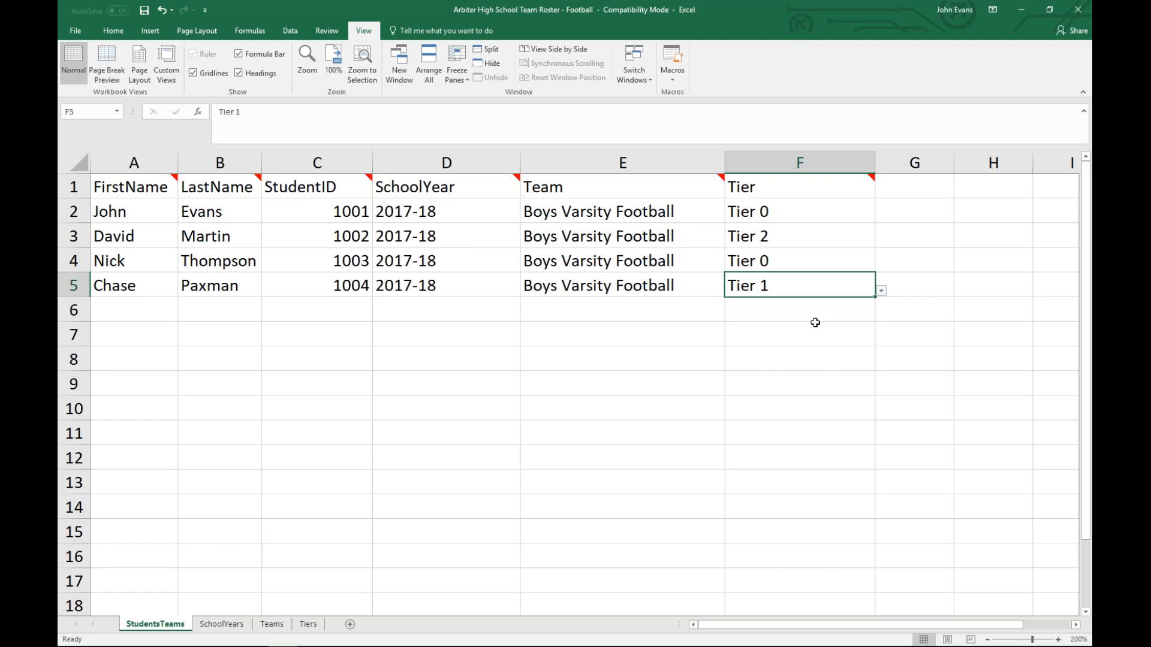
{"action": "left_click", "coordinate": [78, 30]}
{"action": "left_click", "coordinate": [102, 157]}
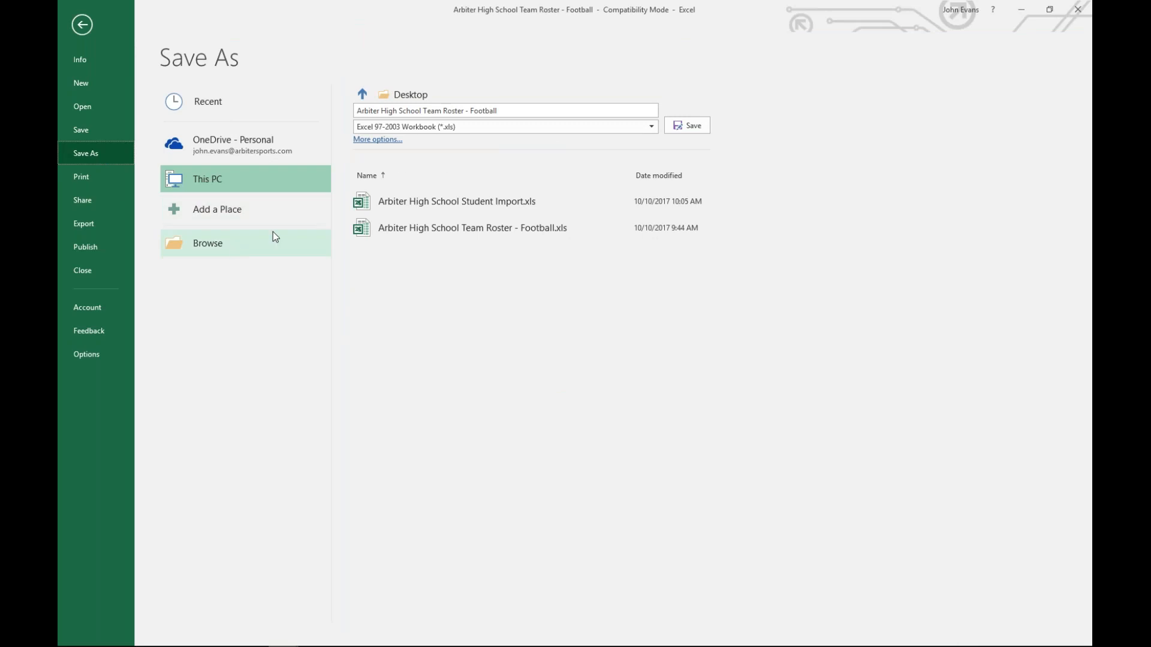
{"action": "left_click", "coordinate": [211, 241]}
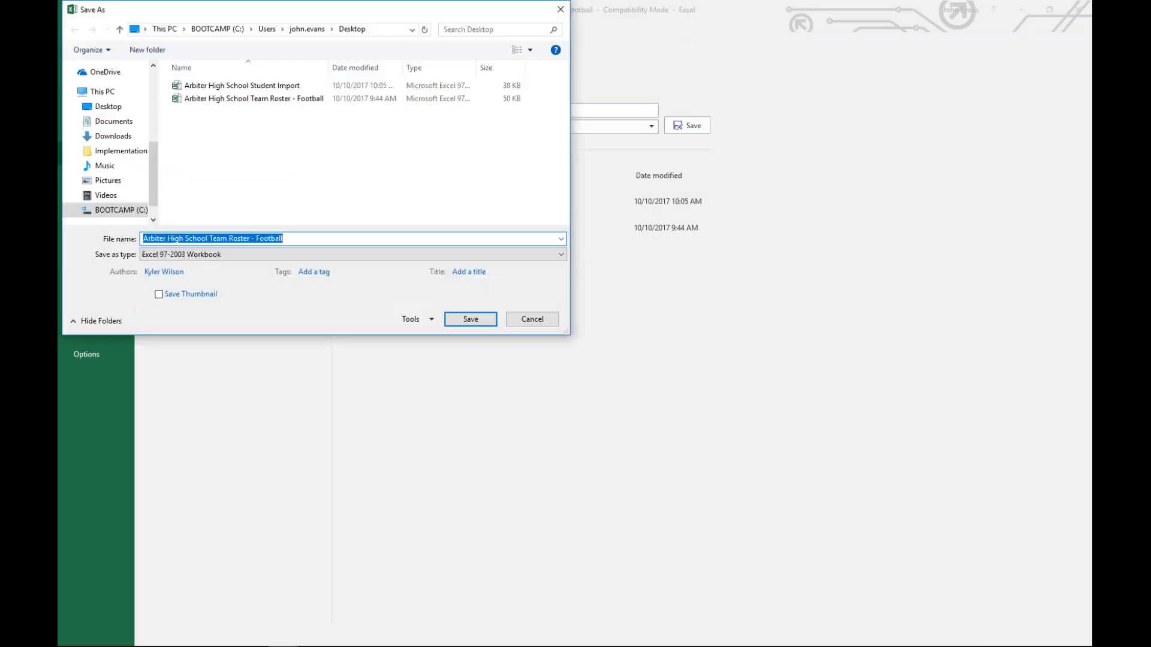
{"action": "left_click", "coordinate": [233, 100]}
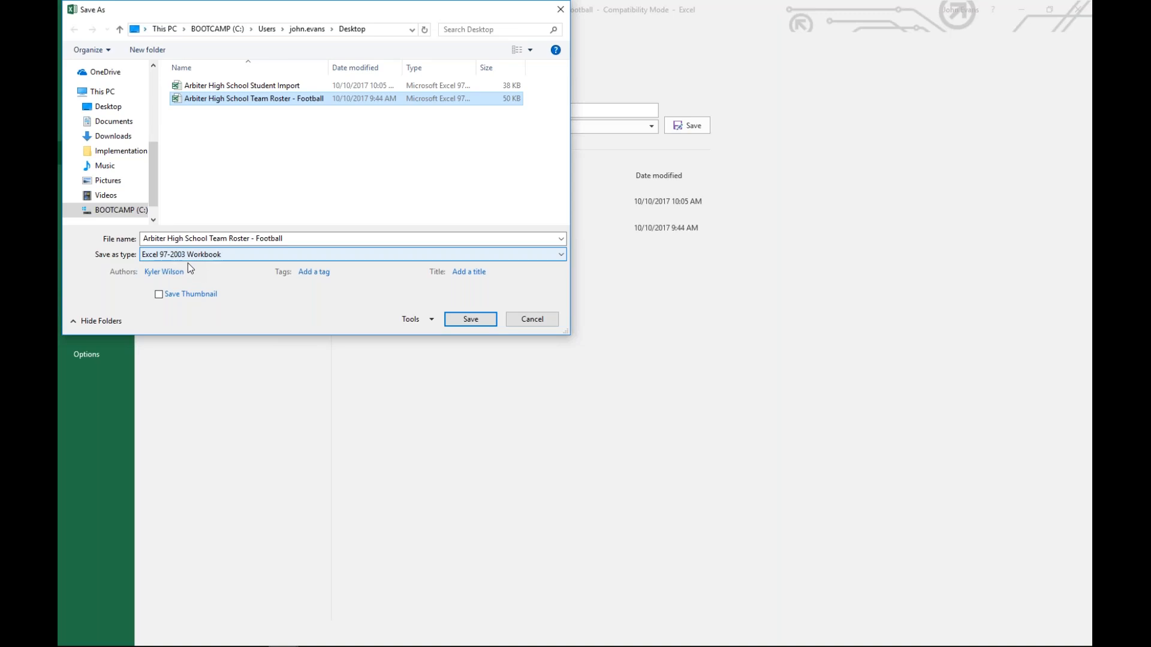
{"action": "left_click", "coordinate": [531, 320]}
{"action": "key", "text": "Escape"}
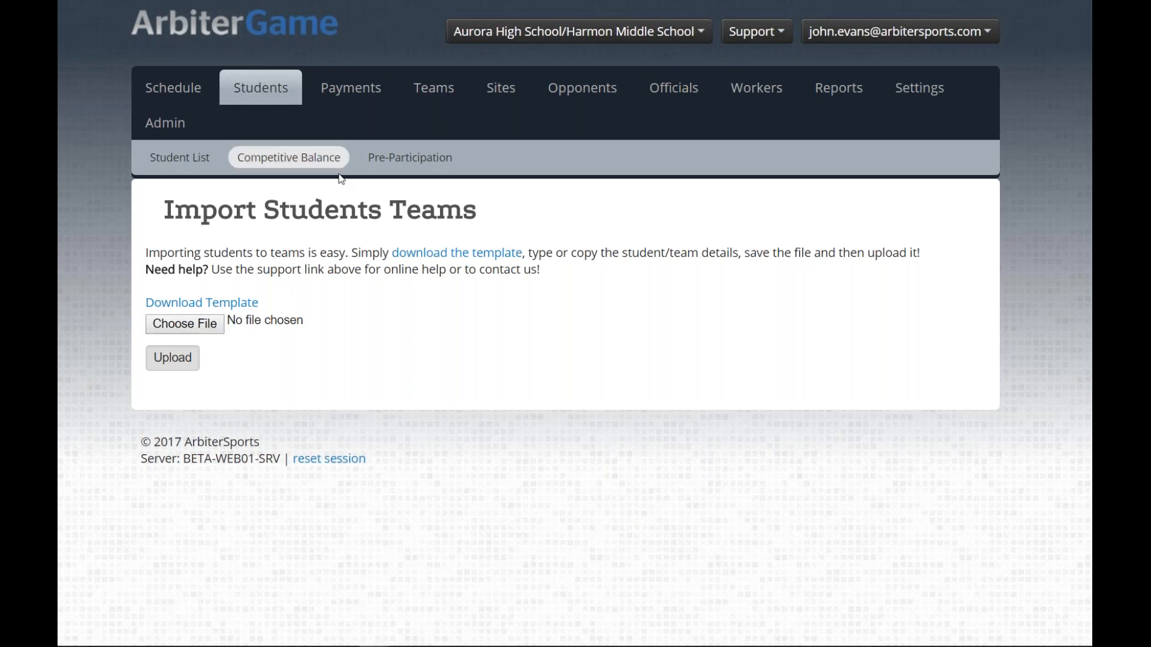
Step: Upload the Team Roster - Football workbook on Import Students Teams: 4 uploaded, 1 imported, 3 failed
{"action": "left_click_drag", "start_coordinate": [488, 212], "coordinate": [164, 210]}
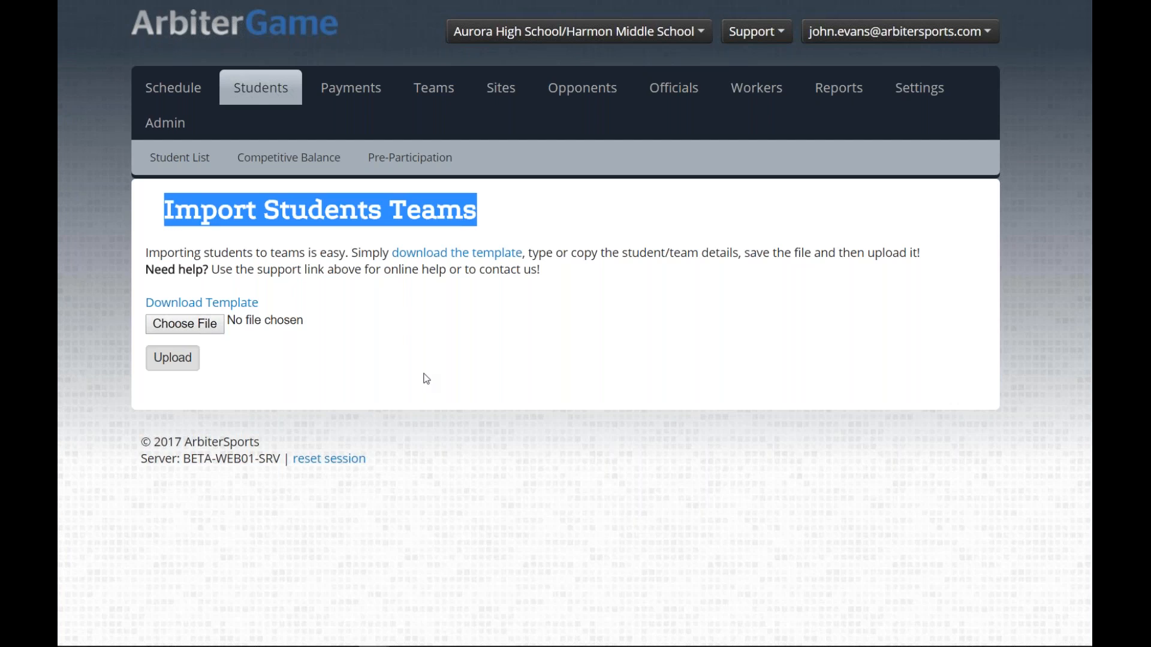
{"action": "left_click", "coordinate": [426, 379]}
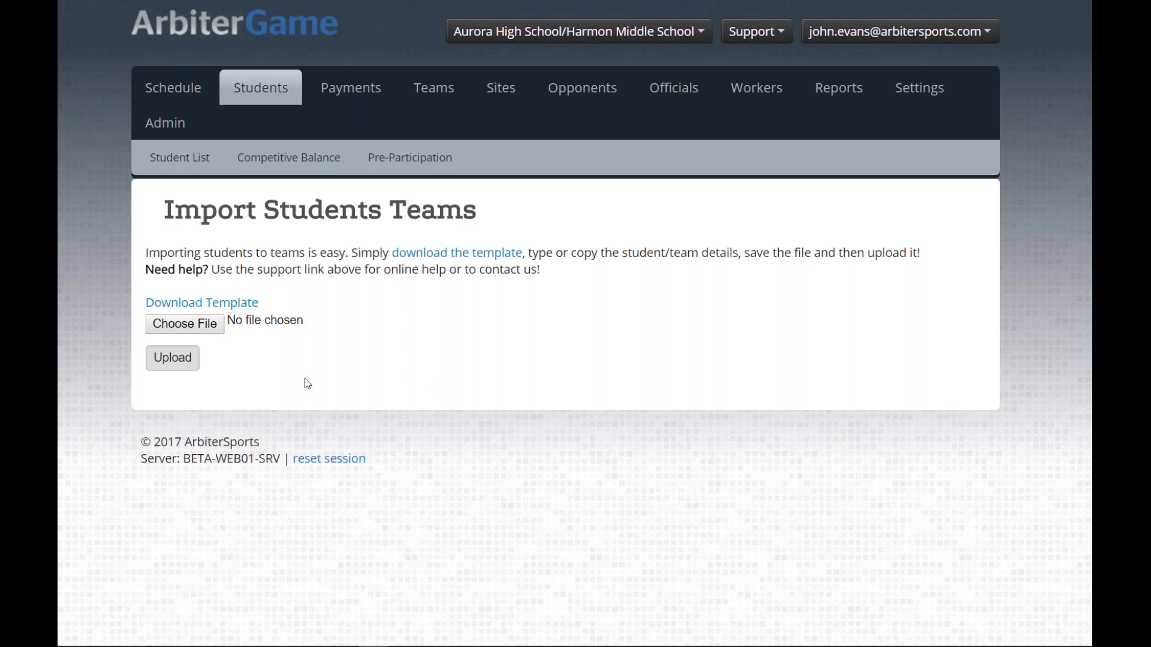
{"action": "left_click", "coordinate": [186, 324]}
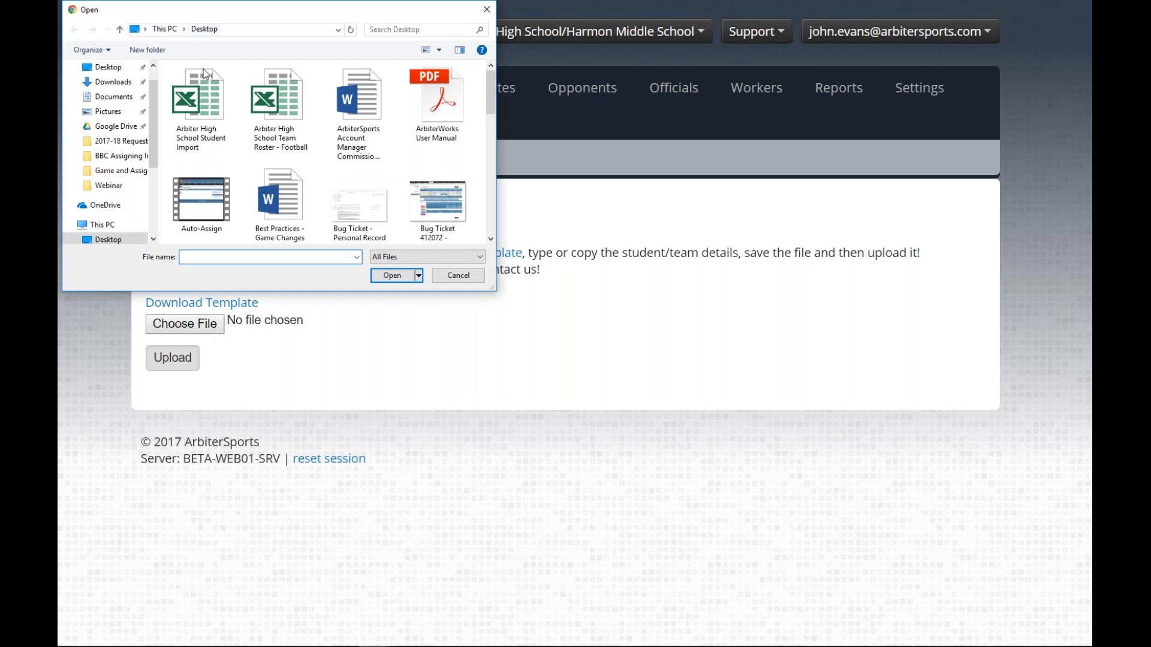
{"action": "double_click", "coordinate": [292, 105]}
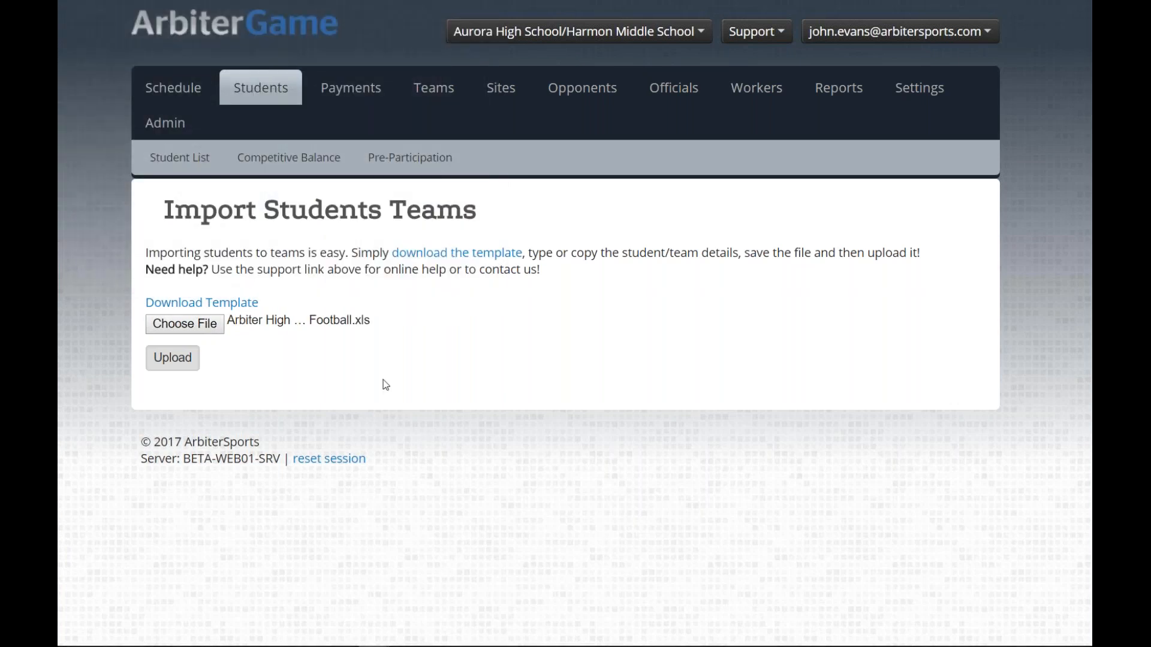
{"action": "left_click", "coordinate": [170, 359]}
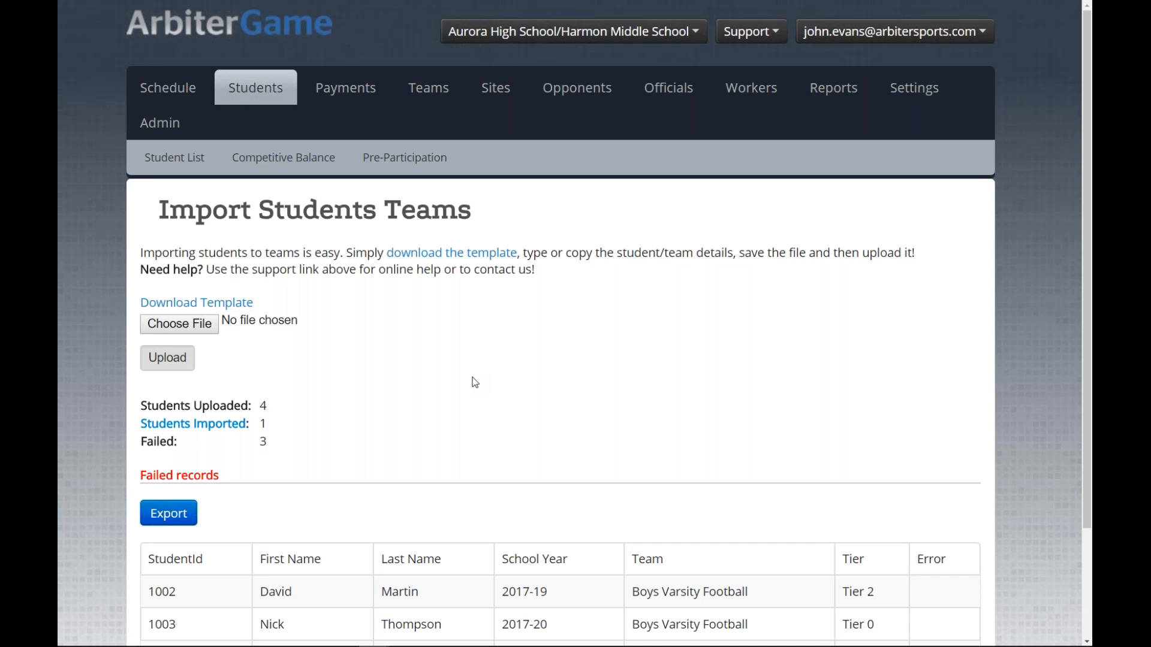
Step: Scroll down to the failed records showing school years 2017-19, 2017-20 and 2017-21
{"action": "scroll", "coordinate": [465, 388], "scroll_direction": "down", "scroll_amount": 1}
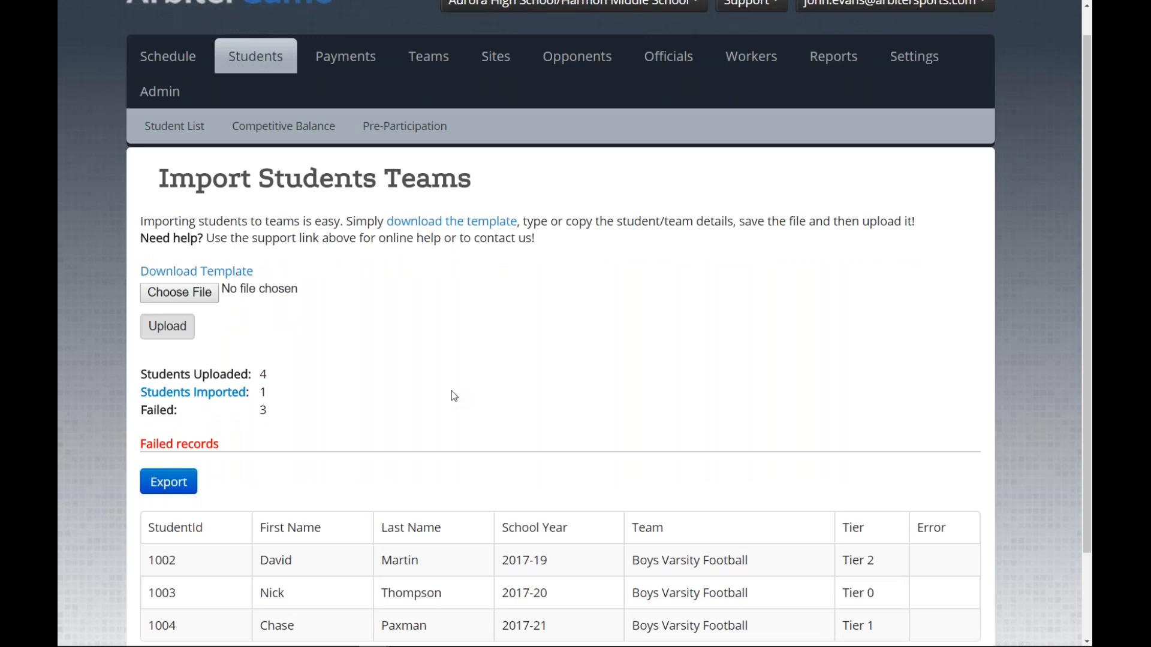
{"action": "scroll", "coordinate": [453, 393], "scroll_direction": "down", "scroll_amount": 3}
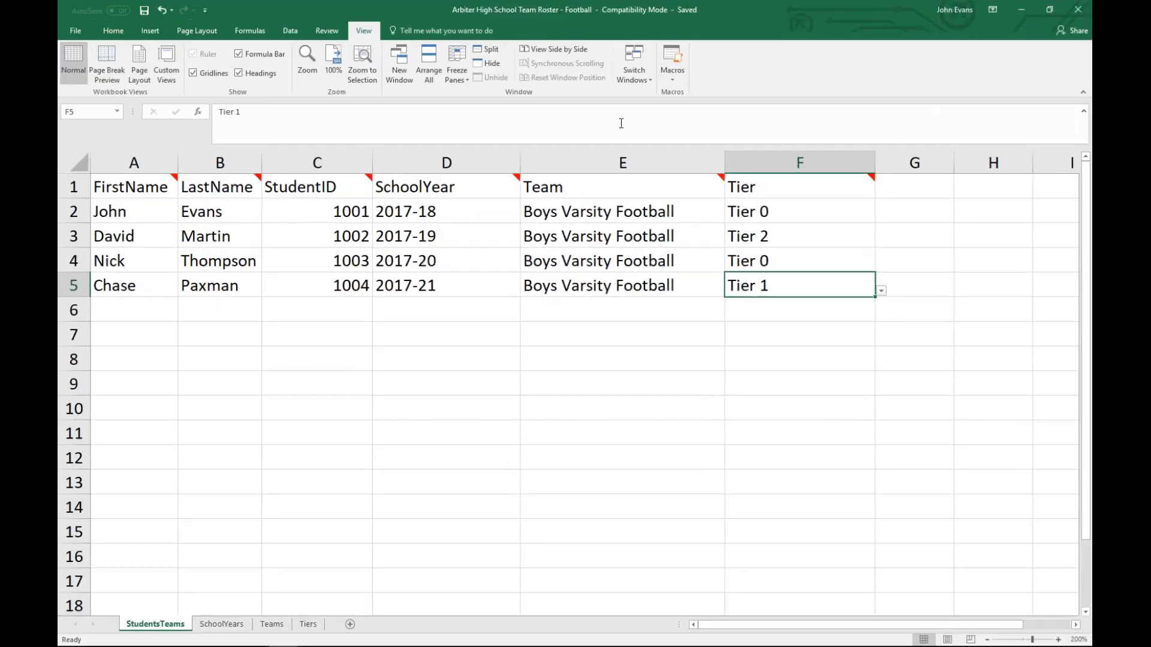
Step: Change the last three students' school years in D3:D5 to 2017-18 and save the workbook
{"action": "left_click", "coordinate": [442, 261]}
{"action": "left_click", "coordinate": [464, 237]}
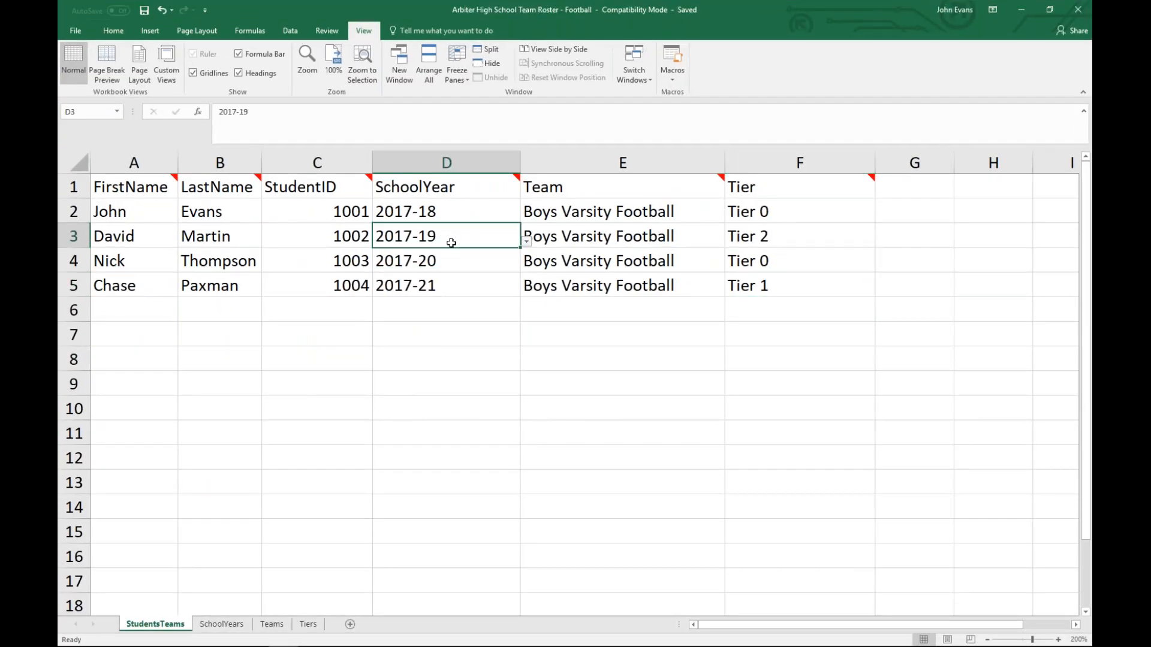
{"action": "left_click", "coordinate": [527, 242]}
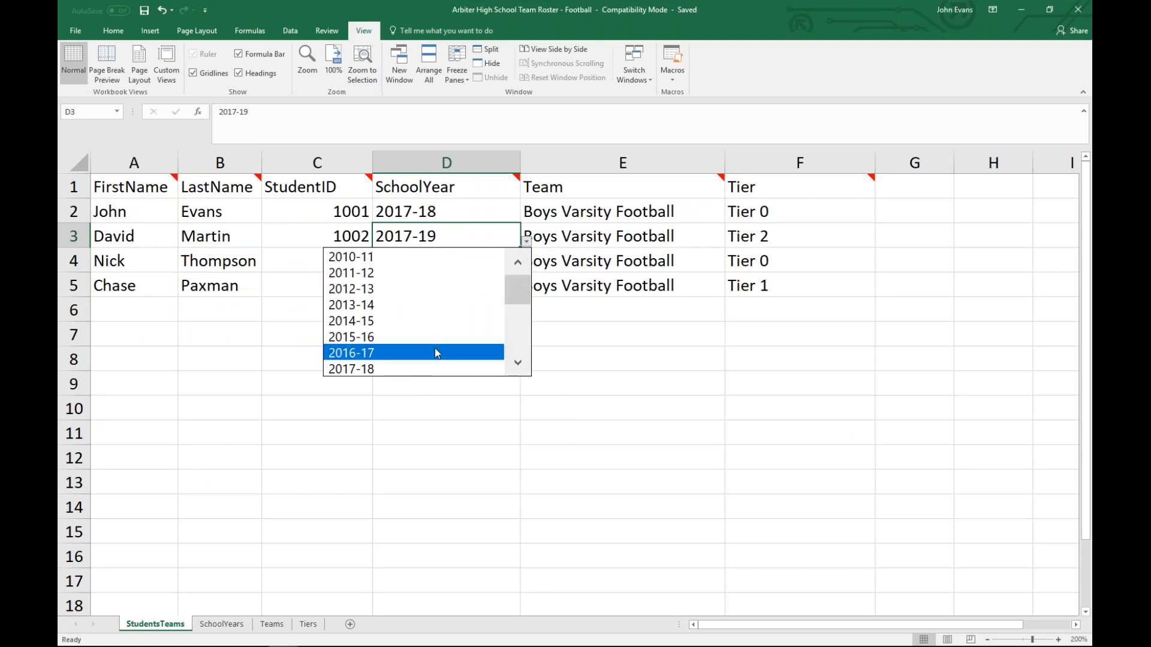
{"action": "left_click", "coordinate": [434, 367]}
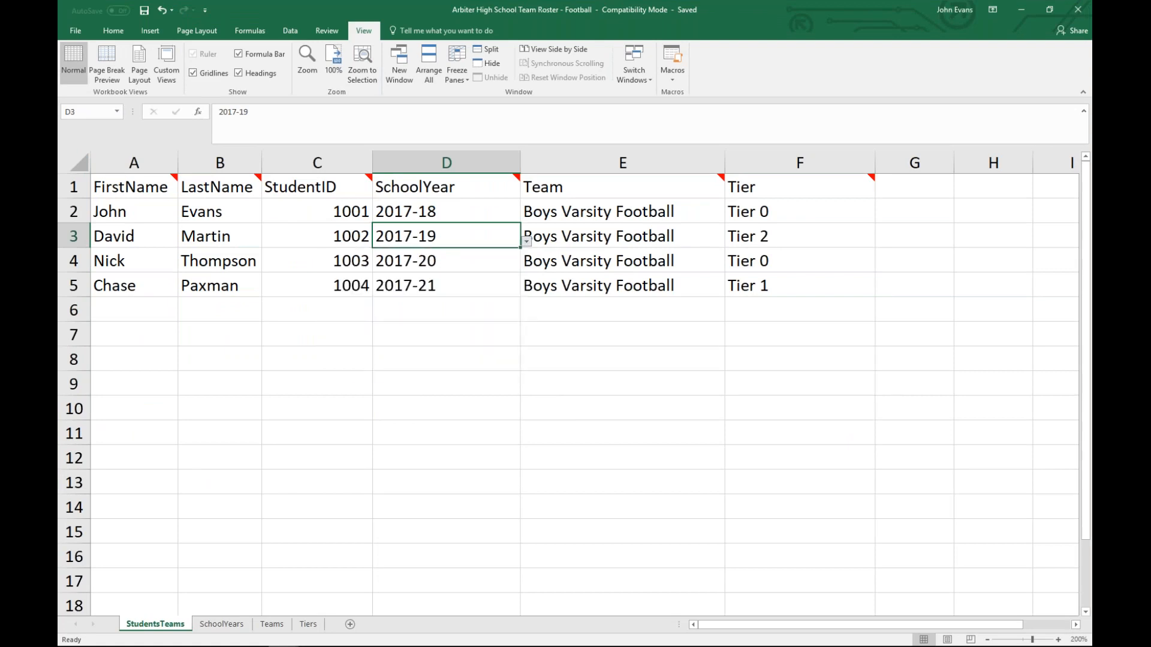
{"action": "left_click", "coordinate": [463, 259]}
{"action": "left_click", "coordinate": [526, 266]}
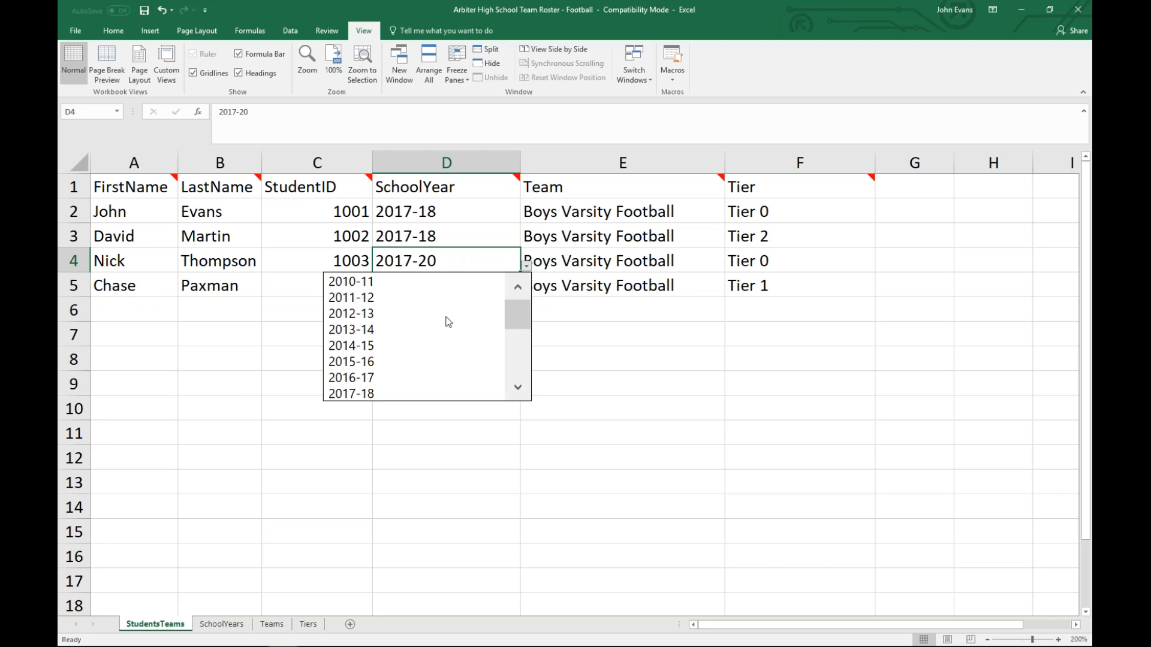
{"action": "left_click", "coordinate": [434, 390]}
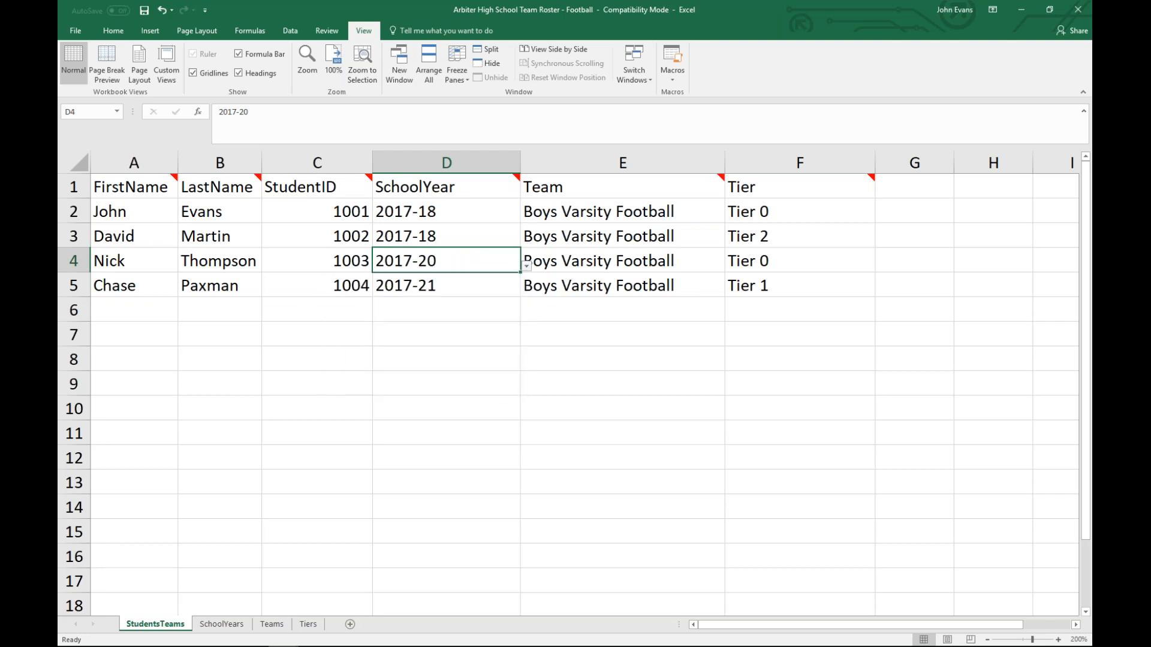
{"action": "left_click", "coordinate": [485, 286]}
{"action": "left_click", "coordinate": [526, 291]}
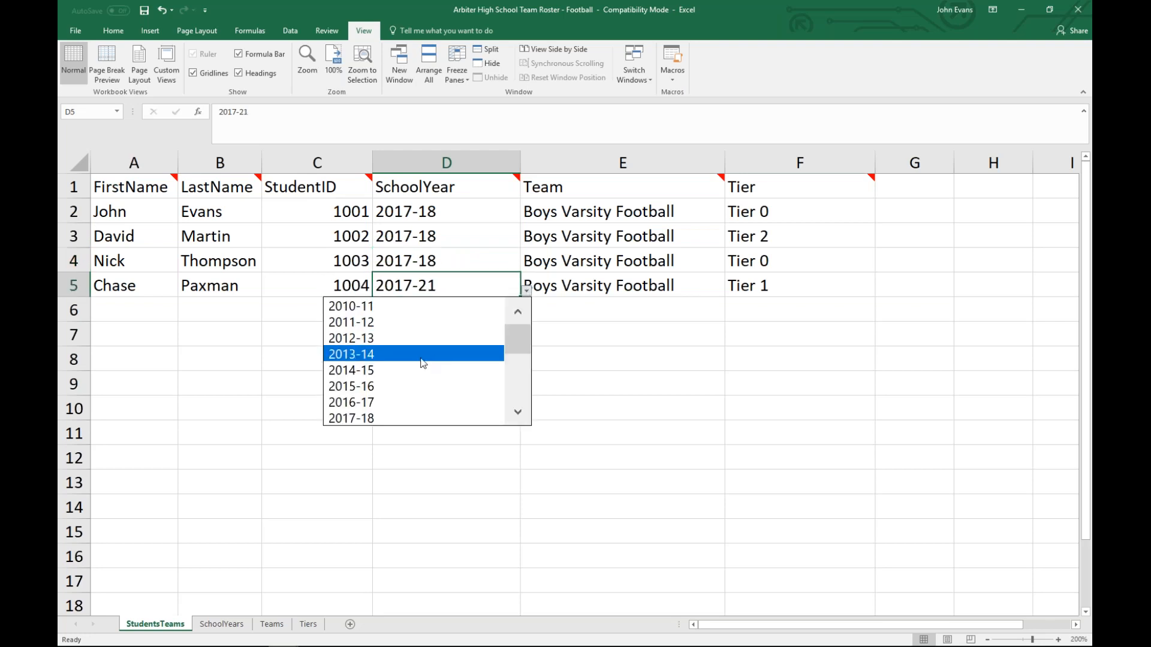
{"action": "left_click", "coordinate": [428, 418]}
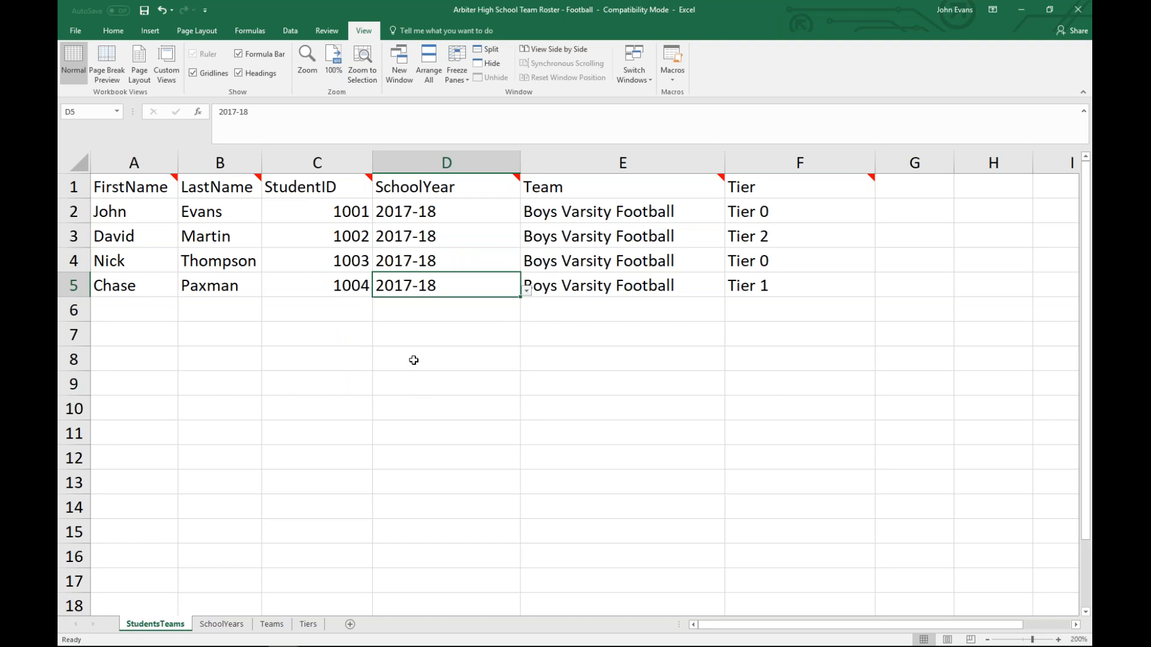
{"action": "left_click", "coordinate": [144, 10]}
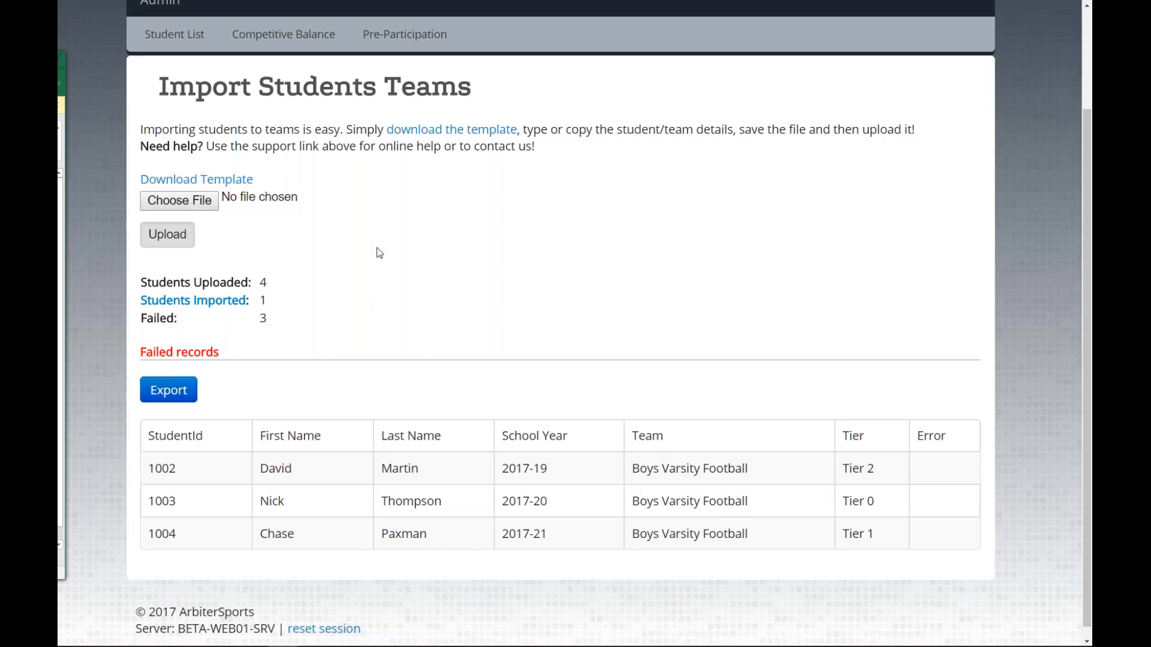
Step: Go to the Students section's Import Students Teams page
{"action": "scroll", "coordinate": [580, 308], "scroll_direction": "up", "scroll_amount": 2}
{"action": "left_click", "coordinate": [259, 89]}
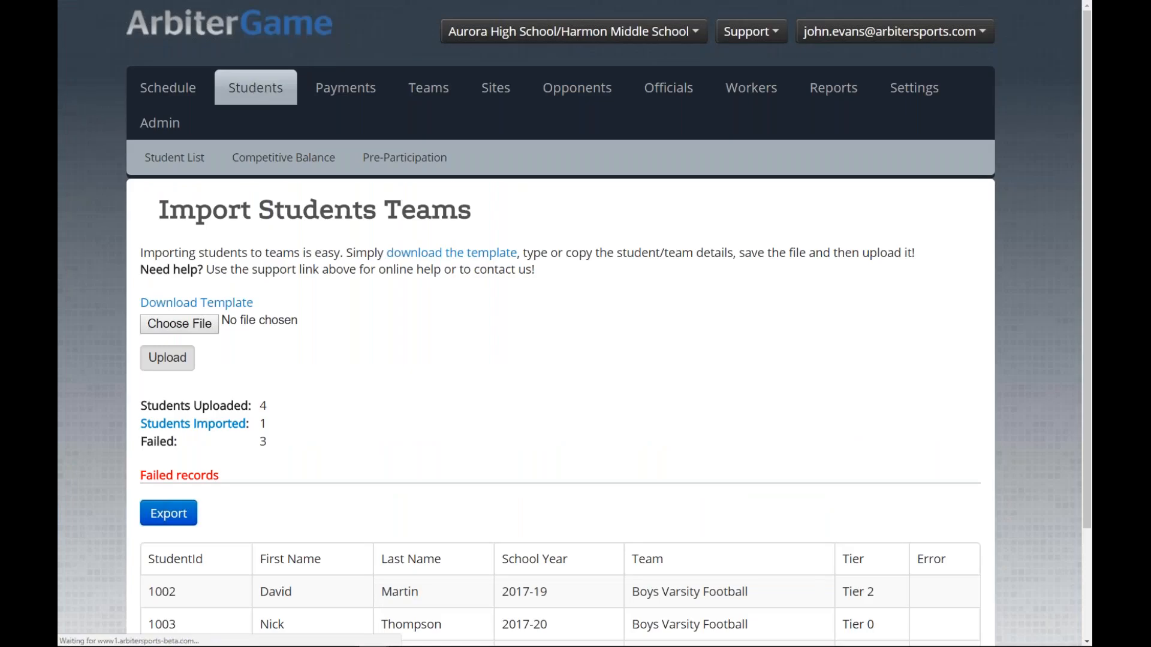
{"action": "left_click", "coordinate": [969, 214]}
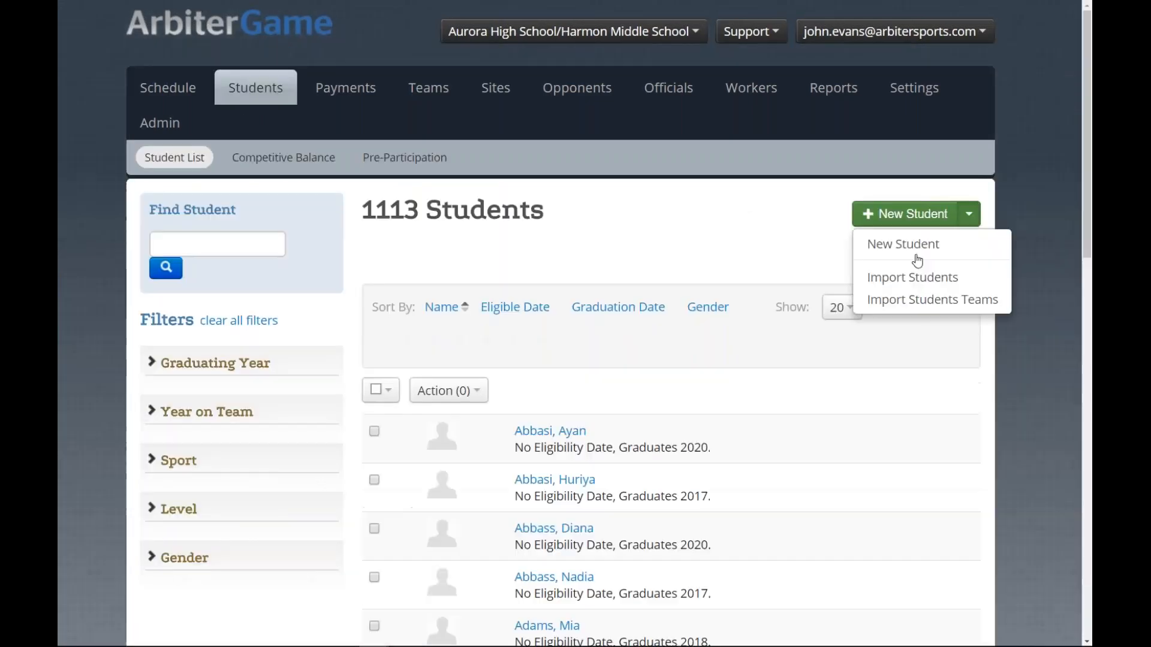
{"action": "left_click", "coordinate": [923, 300]}
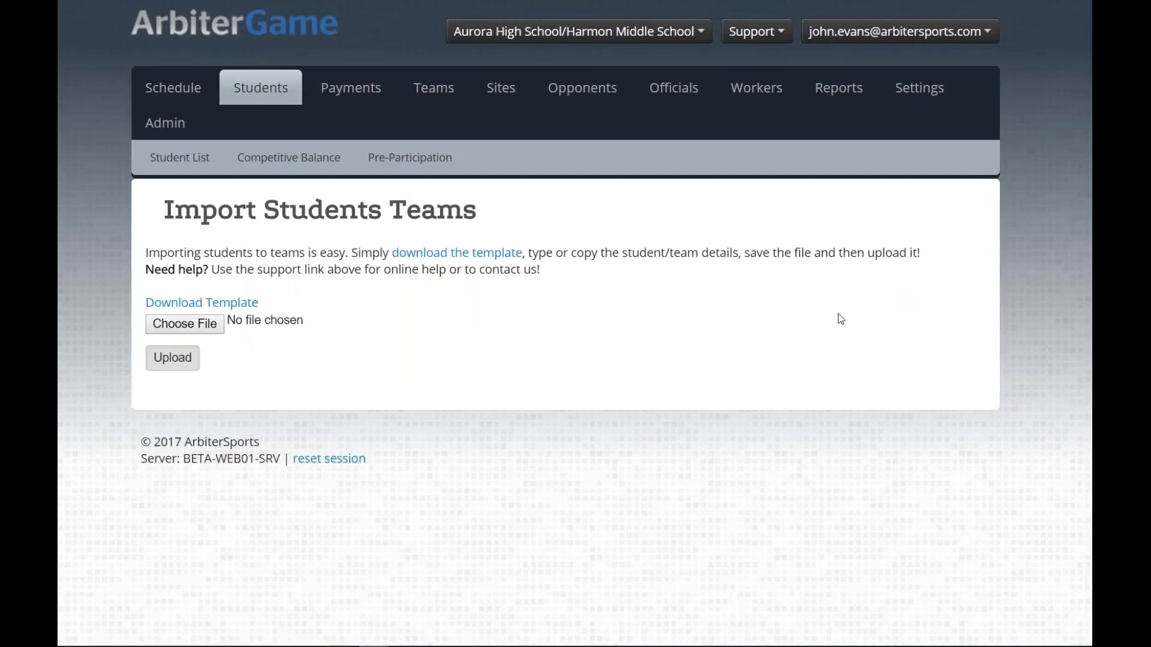
Step: Re-upload the corrected Team Roster - Football workbook, now 4 imported and 0 failed
{"action": "left_click", "coordinate": [188, 322]}
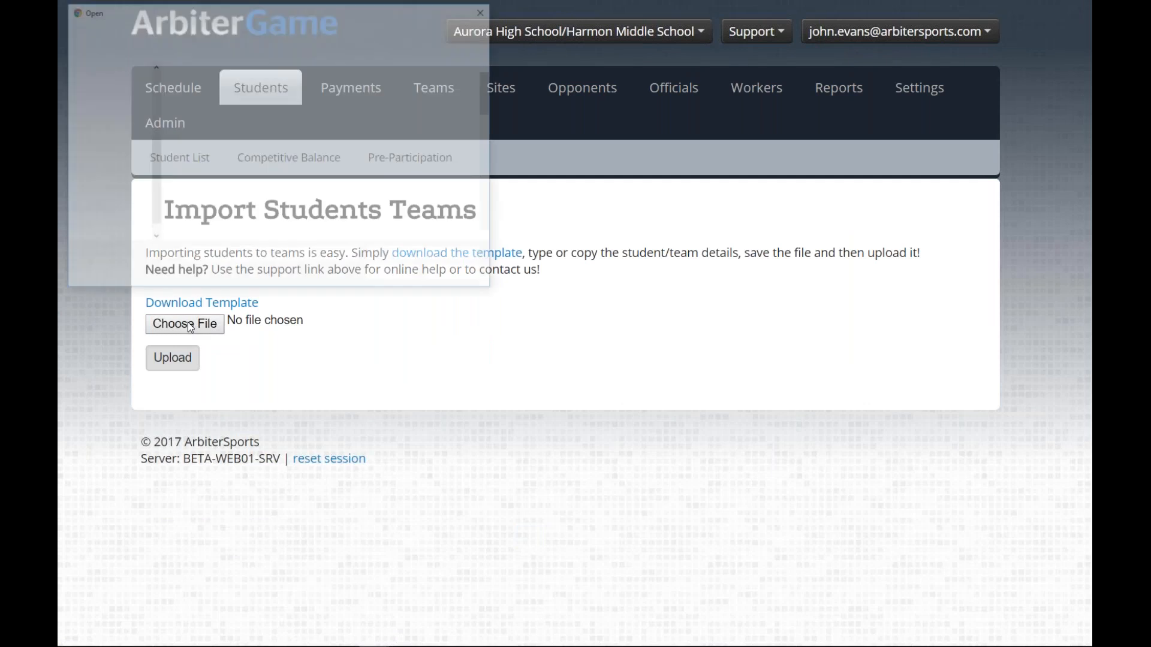
{"action": "double_click", "coordinate": [276, 106]}
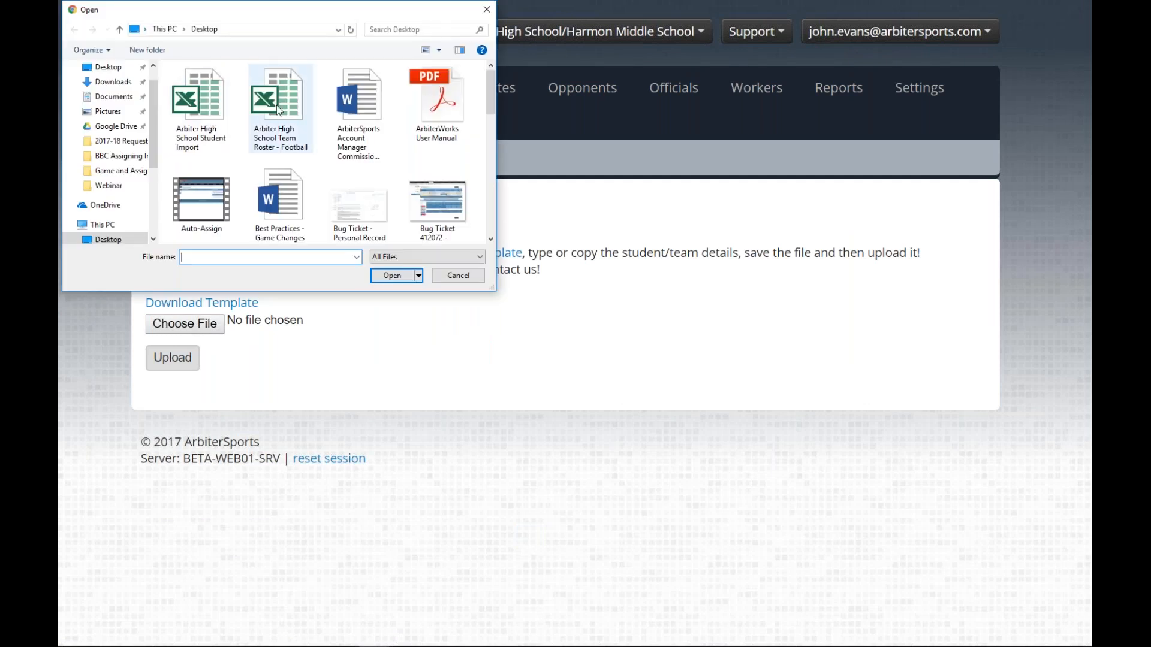
{"action": "left_click", "coordinate": [172, 358]}
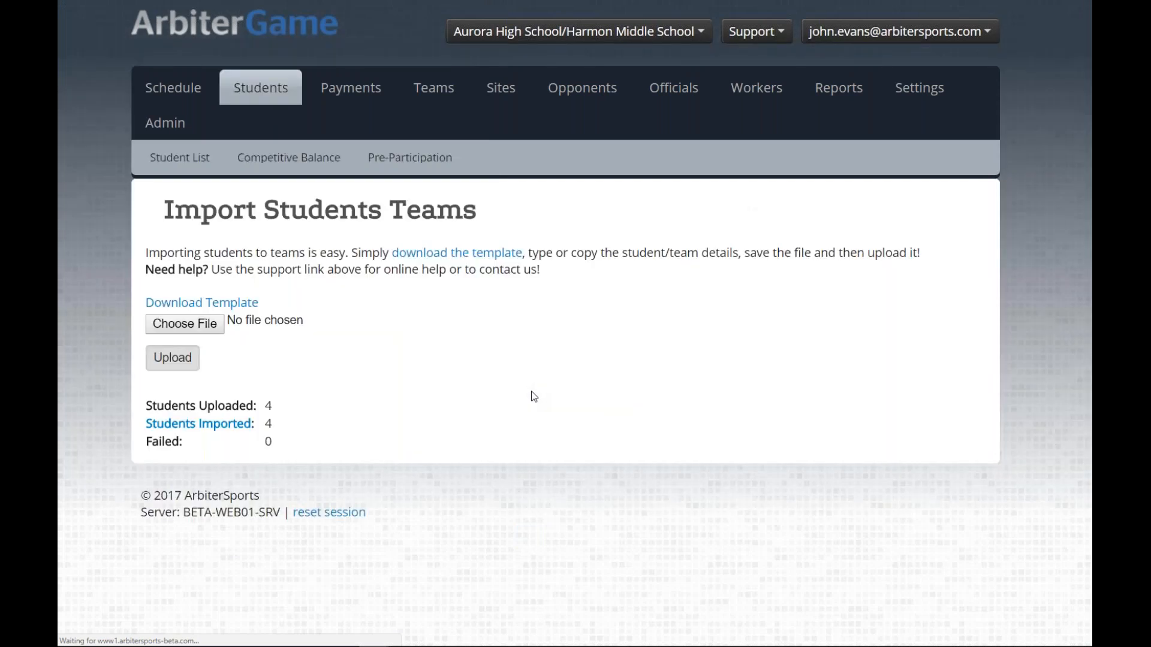
{"action": "left_click_drag", "start_coordinate": [279, 448], "coordinate": [147, 400]}
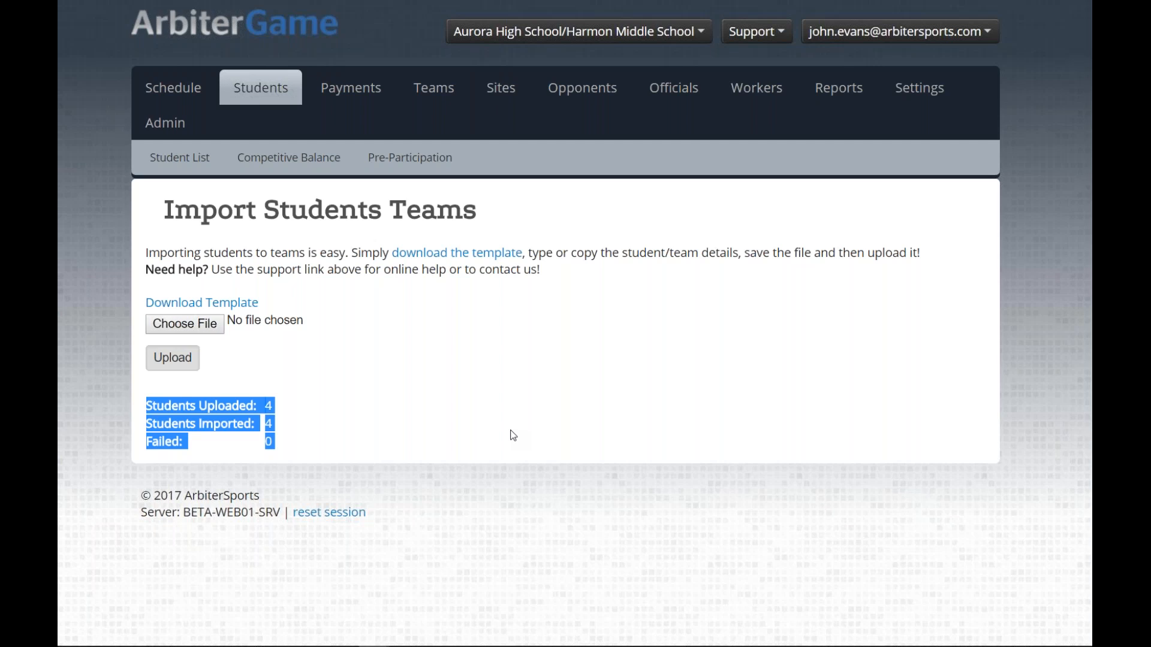
{"action": "left_click", "coordinate": [282, 424]}
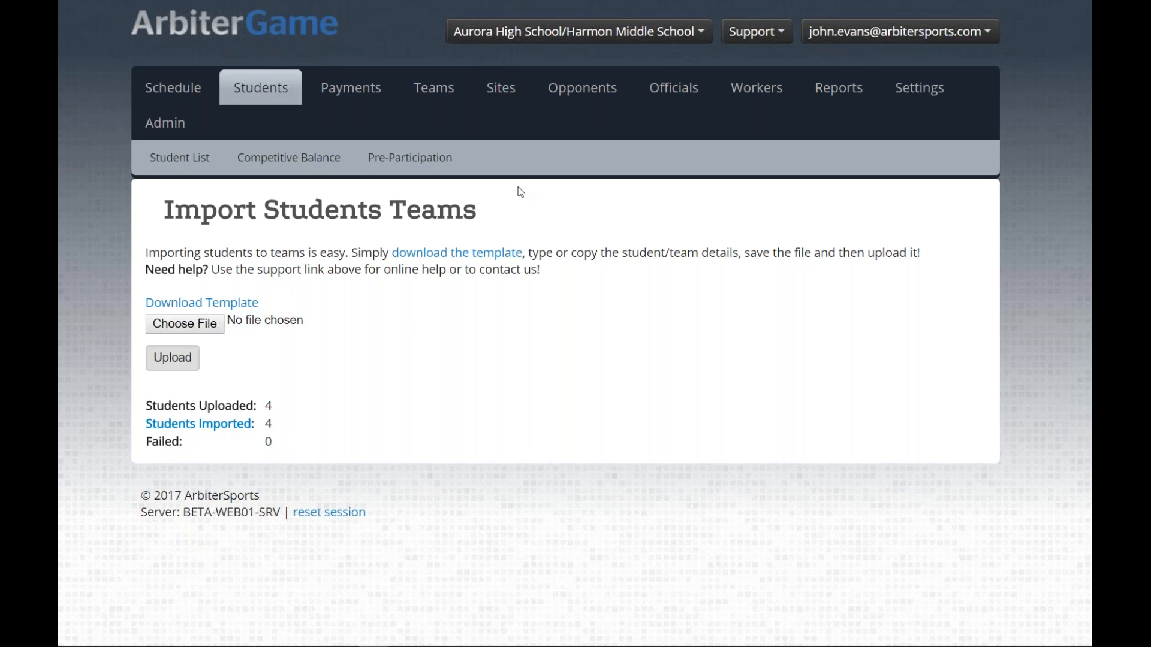
Step: Open the Football, Boys Varsity team from Teams and view its 2017-18 roster of four players
{"action": "left_click", "coordinate": [435, 96]}
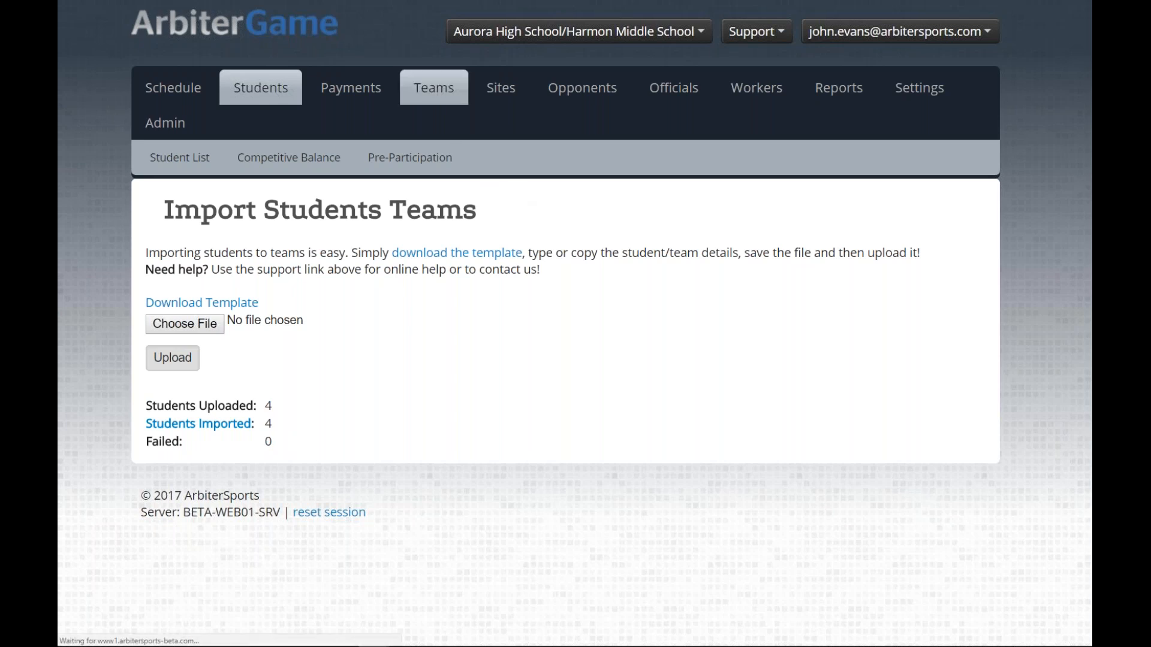
{"action": "scroll", "coordinate": [435, 96], "scroll_direction": "down", "scroll_amount": 1}
{"action": "scroll", "coordinate": [506, 354], "scroll_direction": "down", "scroll_amount": 10}
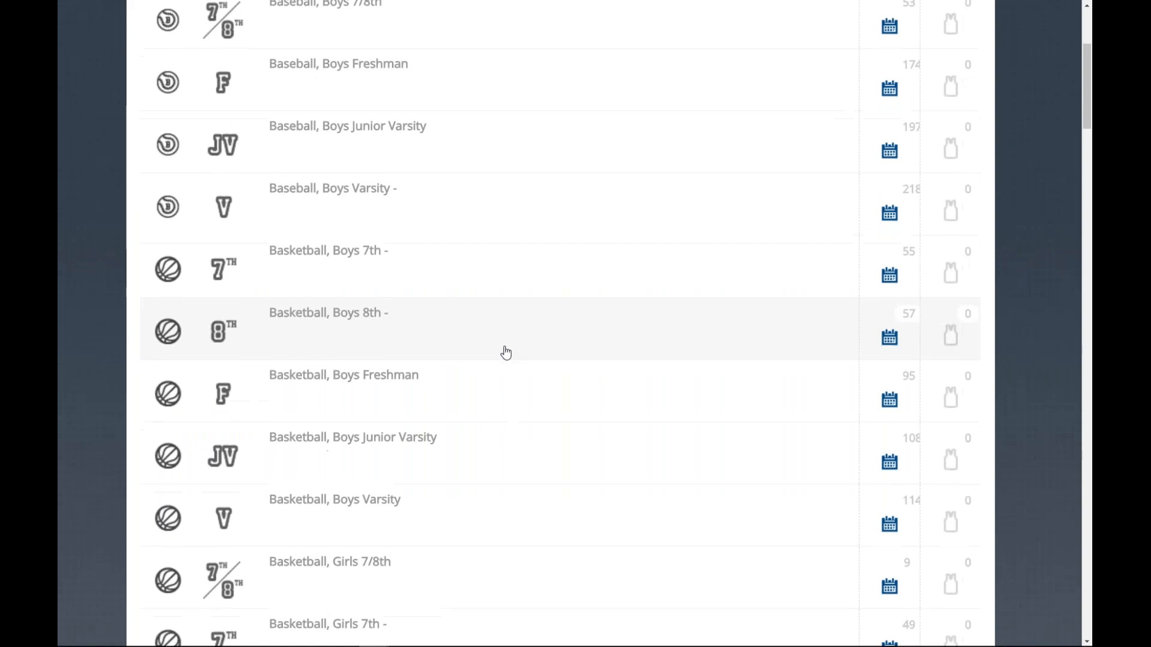
{"action": "scroll", "coordinate": [505, 357], "scroll_direction": "down", "scroll_amount": 11}
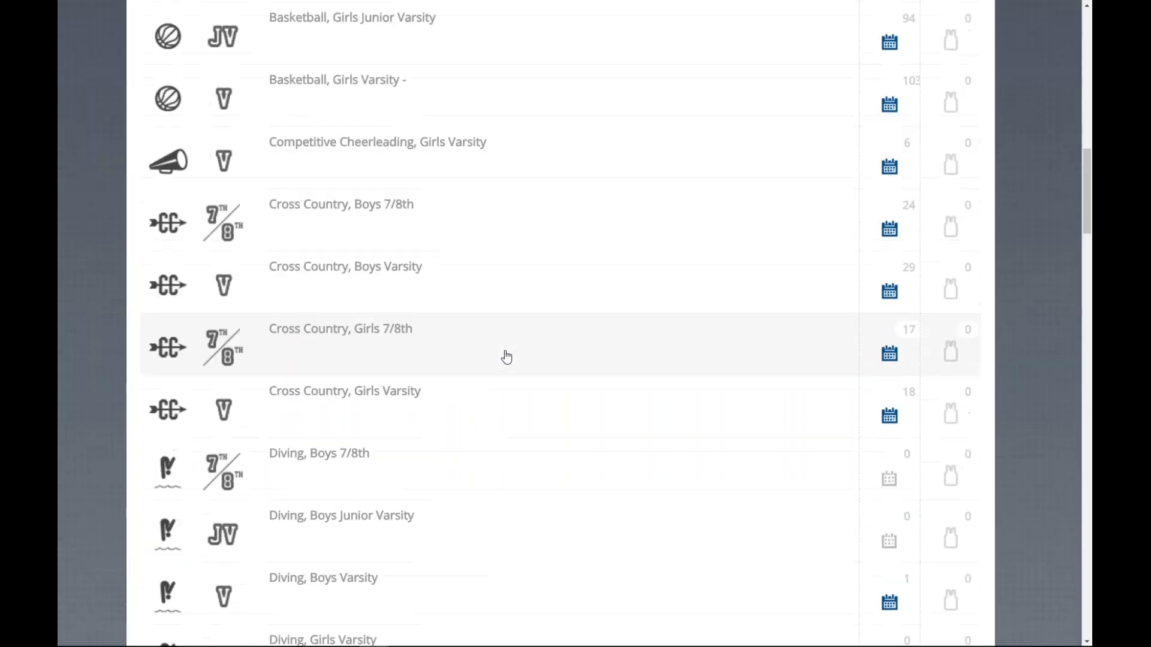
{"action": "scroll", "coordinate": [473, 413], "scroll_direction": "down", "scroll_amount": 2}
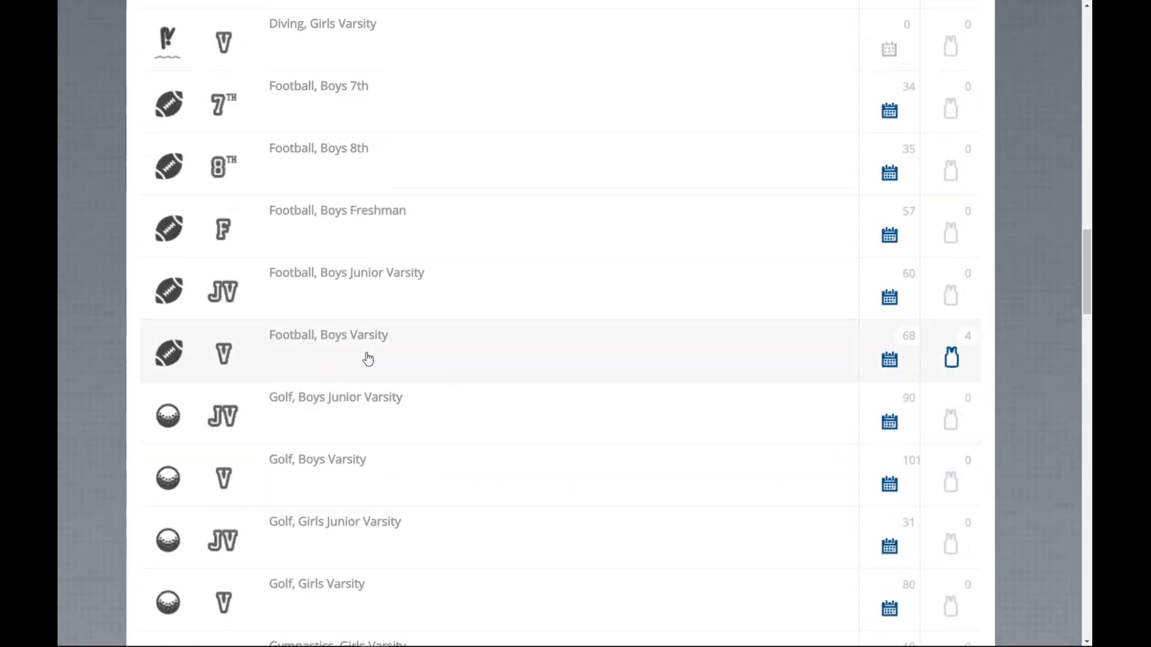
{"action": "left_click", "coordinate": [308, 341]}
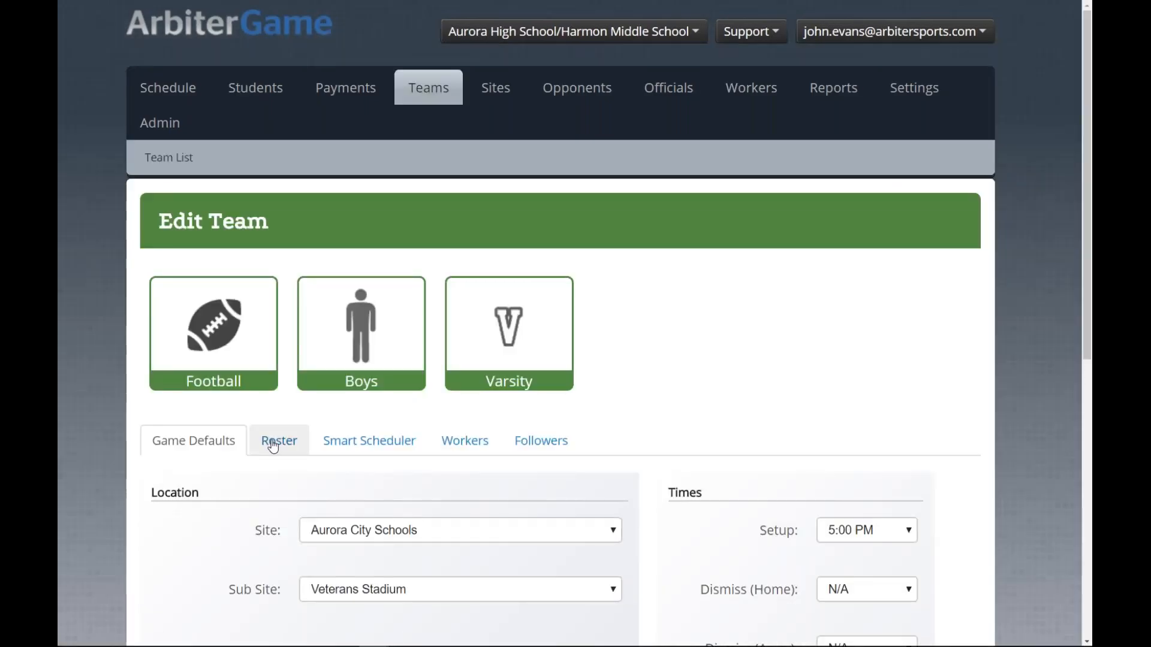
{"action": "left_click", "coordinate": [279, 440]}
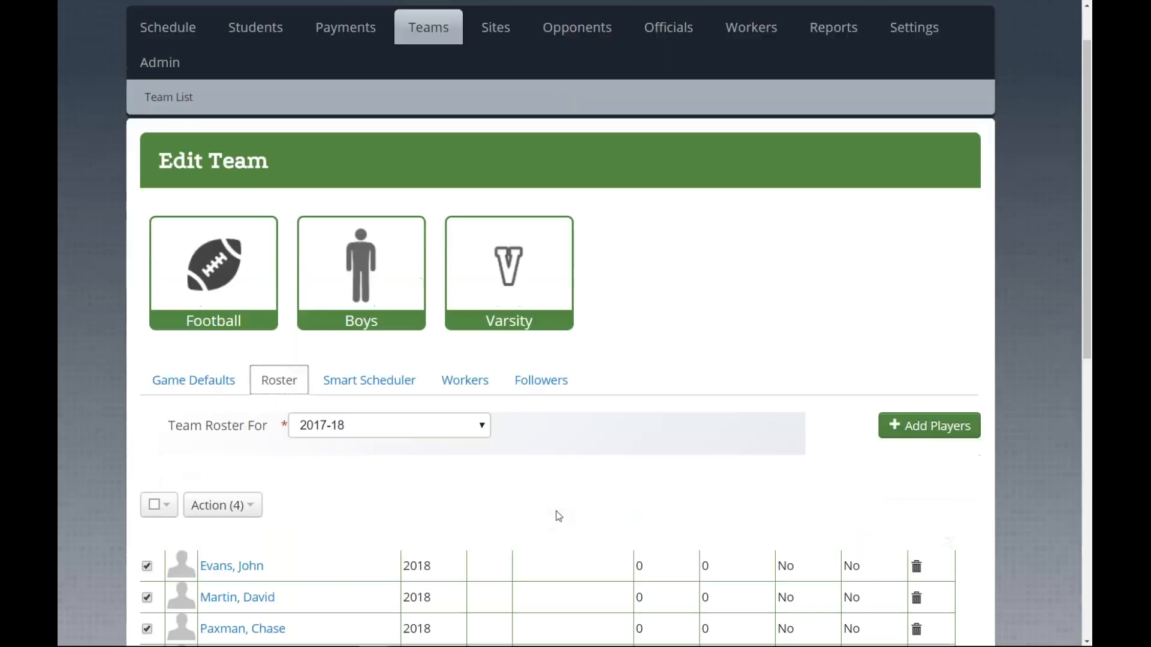
{"action": "scroll", "coordinate": [556, 497], "scroll_direction": "down", "scroll_amount": 4}
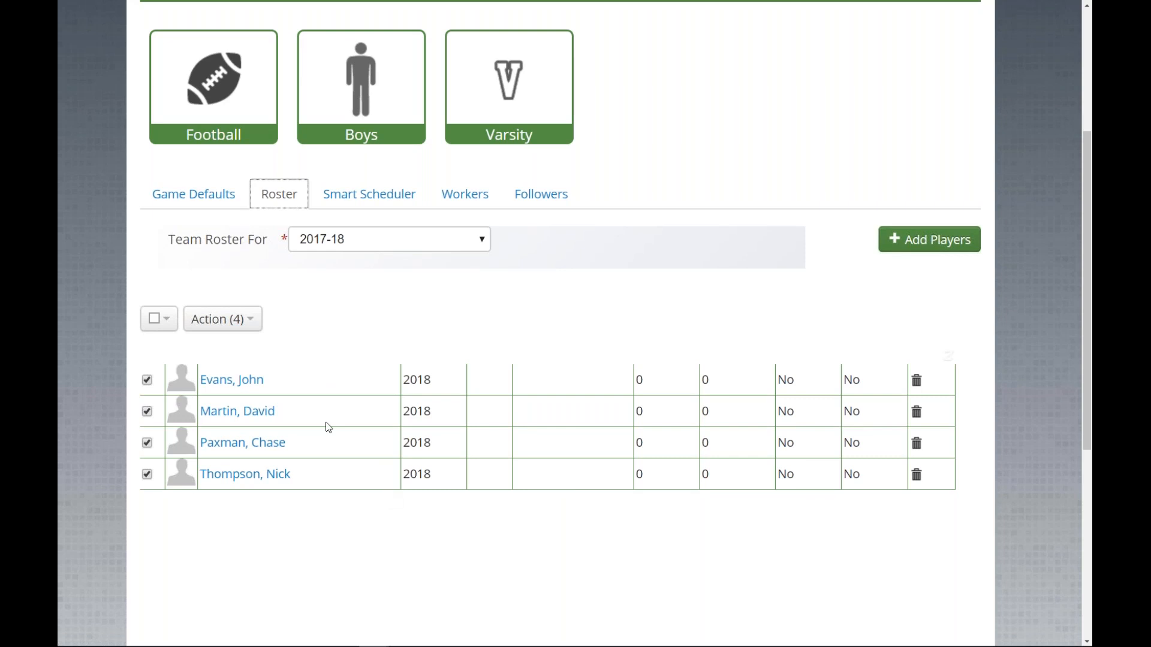
Step: Review the first player's student record, then go to the Competitive Balance page
{"action": "left_click", "coordinate": [238, 381]}
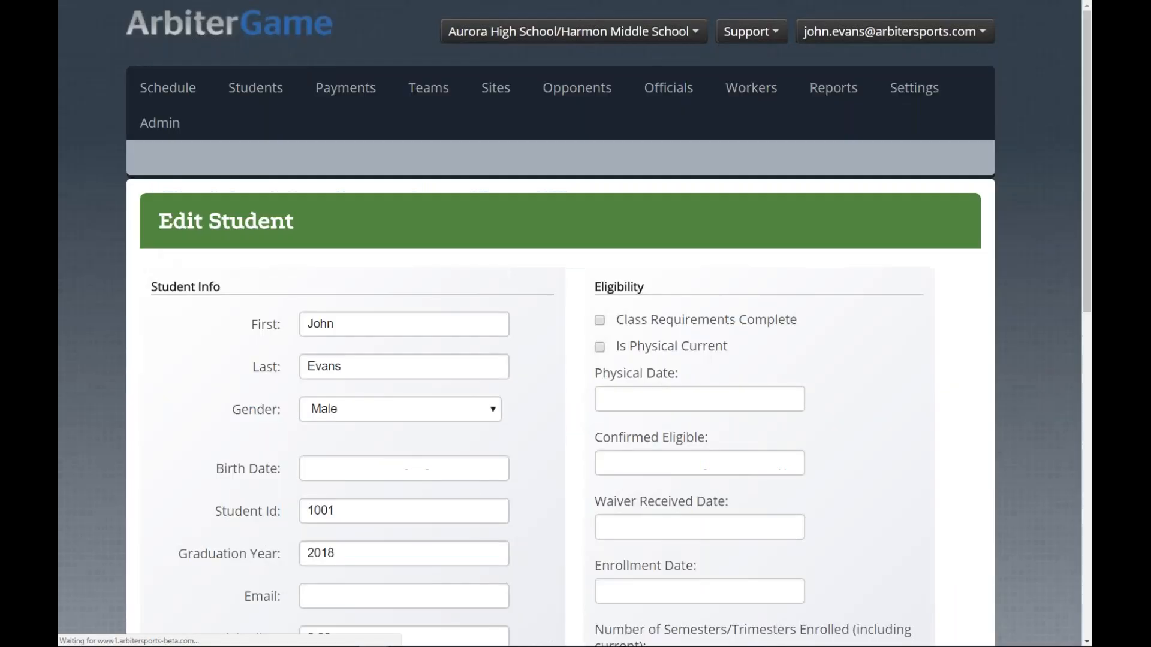
{"action": "scroll", "coordinate": [265, 398], "scroll_direction": "down", "scroll_amount": 9}
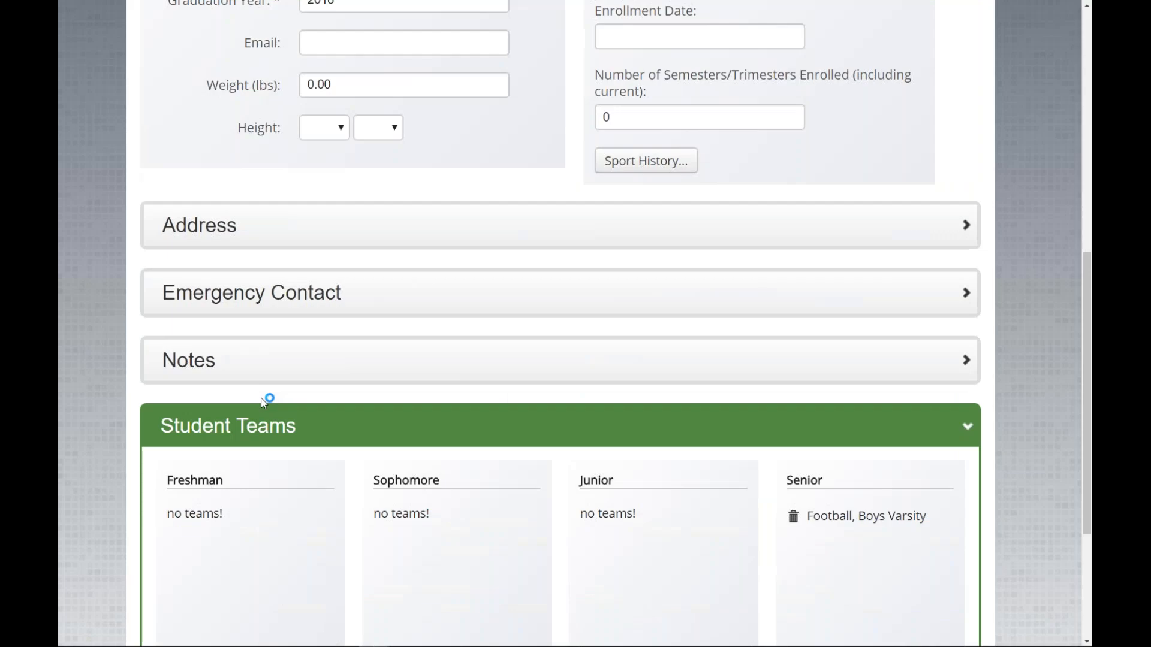
{"action": "scroll", "coordinate": [265, 398], "scroll_direction": "down", "scroll_amount": 4}
{"action": "scroll", "coordinate": [264, 398], "scroll_direction": "up", "scroll_amount": 12}
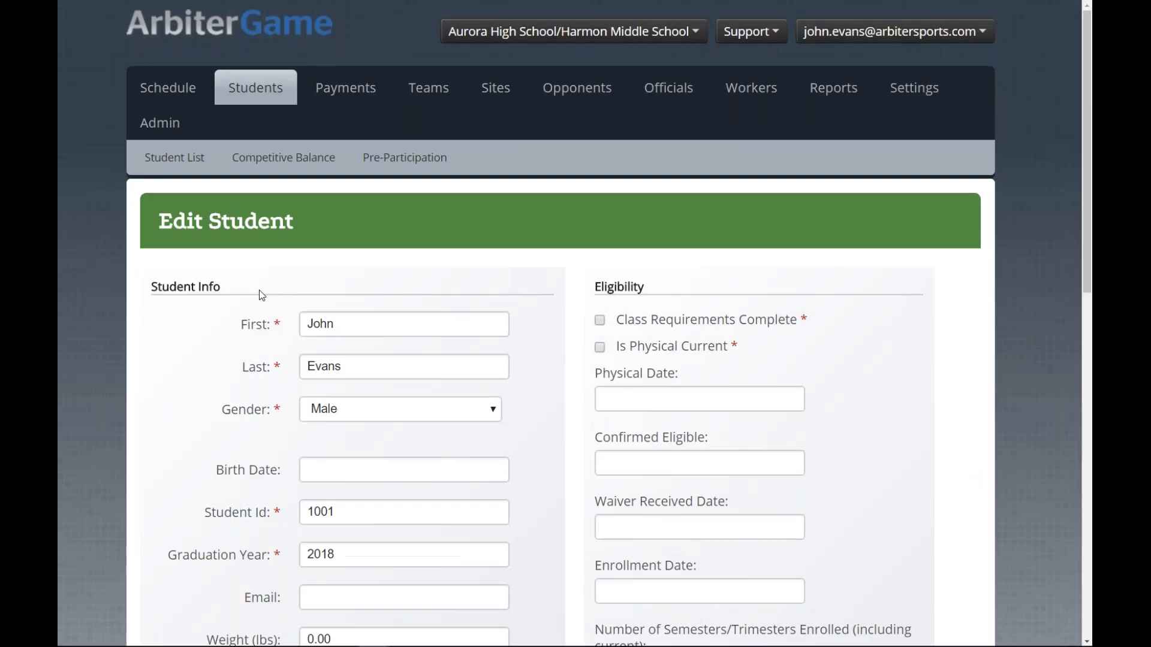
{"action": "scroll", "coordinate": [230, 340], "scroll_direction": "down", "scroll_amount": 3}
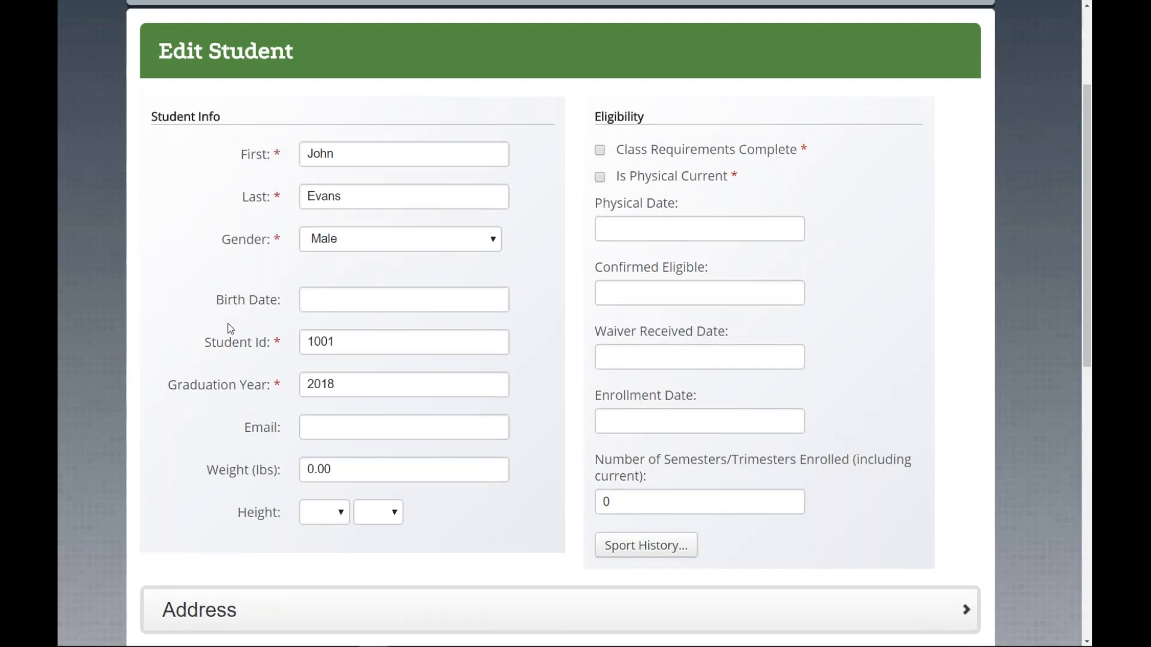
{"action": "scroll", "coordinate": [231, 328], "scroll_direction": "up", "scroll_amount": 3}
{"action": "left_click", "coordinate": [259, 90]}
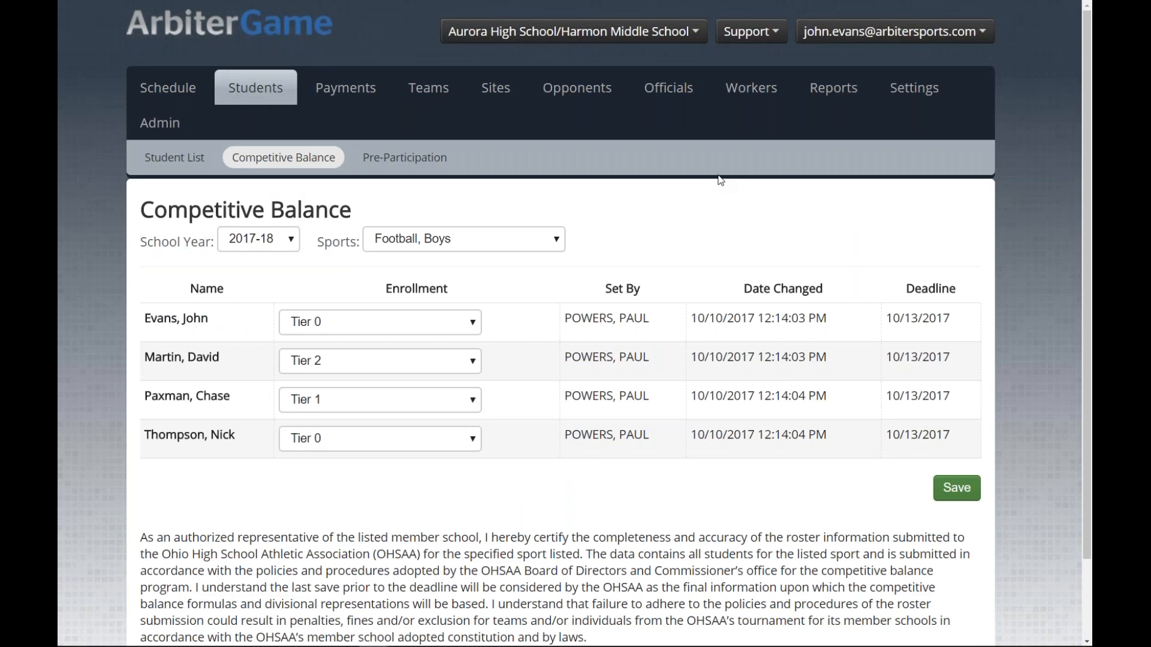
Step: Keep the Competitive Balance filters at school year 2017-18 and sport Football, Boys
{"action": "left_click", "coordinate": [293, 241]}
{"action": "left_click", "coordinate": [335, 232]}
{"action": "left_click", "coordinate": [443, 239]}
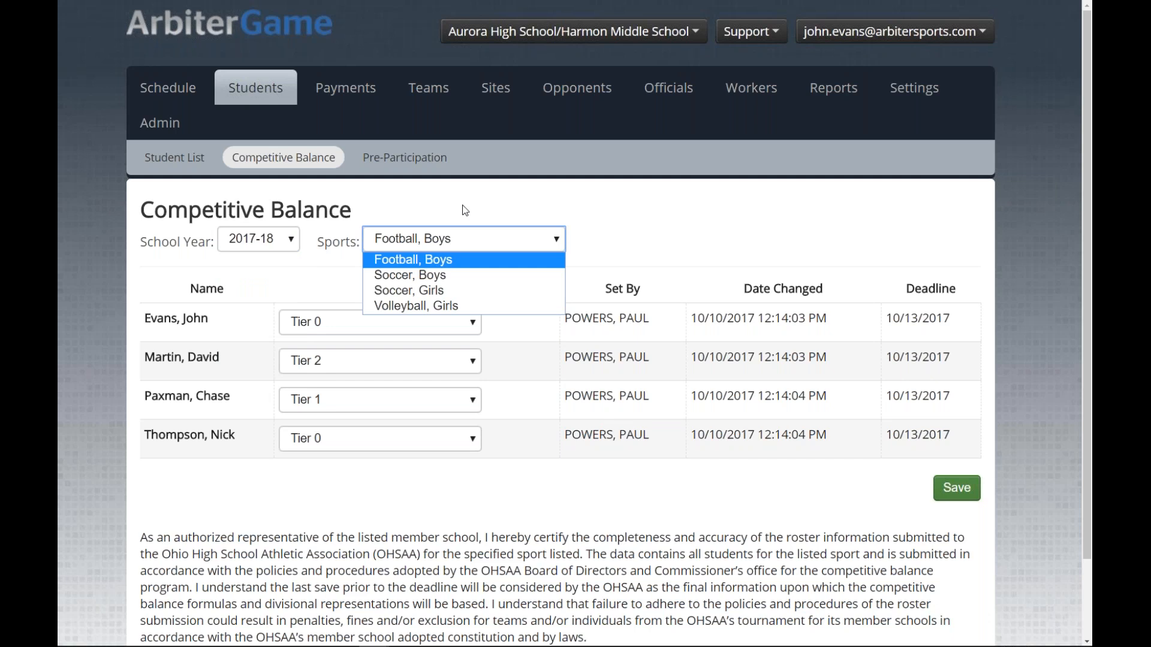
{"action": "left_click", "coordinate": [479, 212]}
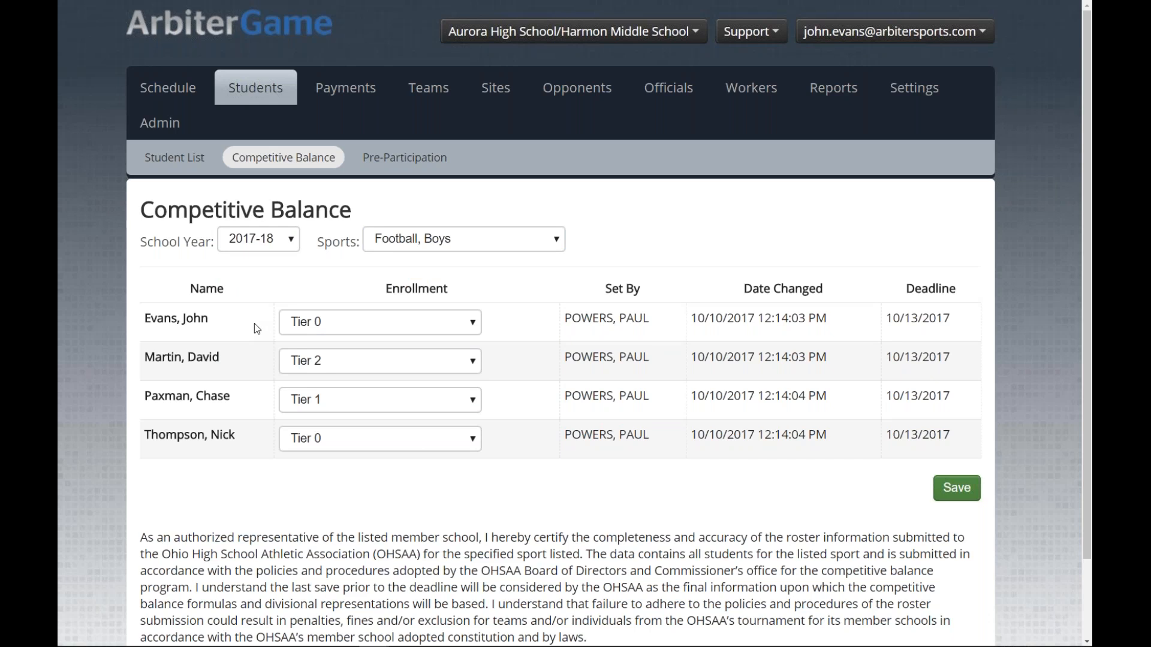
Step: Check the players' Date Changed values and deadline dates
{"action": "left_click_drag", "start_coordinate": [693, 318], "coordinate": [803, 371]}
{"action": "left_click", "coordinate": [826, 398]}
{"action": "left_click_drag", "start_coordinate": [886, 318], "coordinate": [952, 320]}
{"action": "left_click_drag", "start_coordinate": [886, 357], "coordinate": [892, 396]}
{"action": "left_click", "coordinate": [935, 396]}
{"action": "left_click", "coordinate": [892, 397]}
Step: Change the last player's enrollment tier to Tier 2 Non Enrolled and save
{"action": "left_click", "coordinate": [368, 330]}
{"action": "left_click", "coordinate": [367, 324]}
{"action": "left_click", "coordinate": [356, 364]}
{"action": "left_click", "coordinate": [356, 365]}
{"action": "left_click", "coordinate": [358, 413]}
{"action": "left_click", "coordinate": [358, 413]}
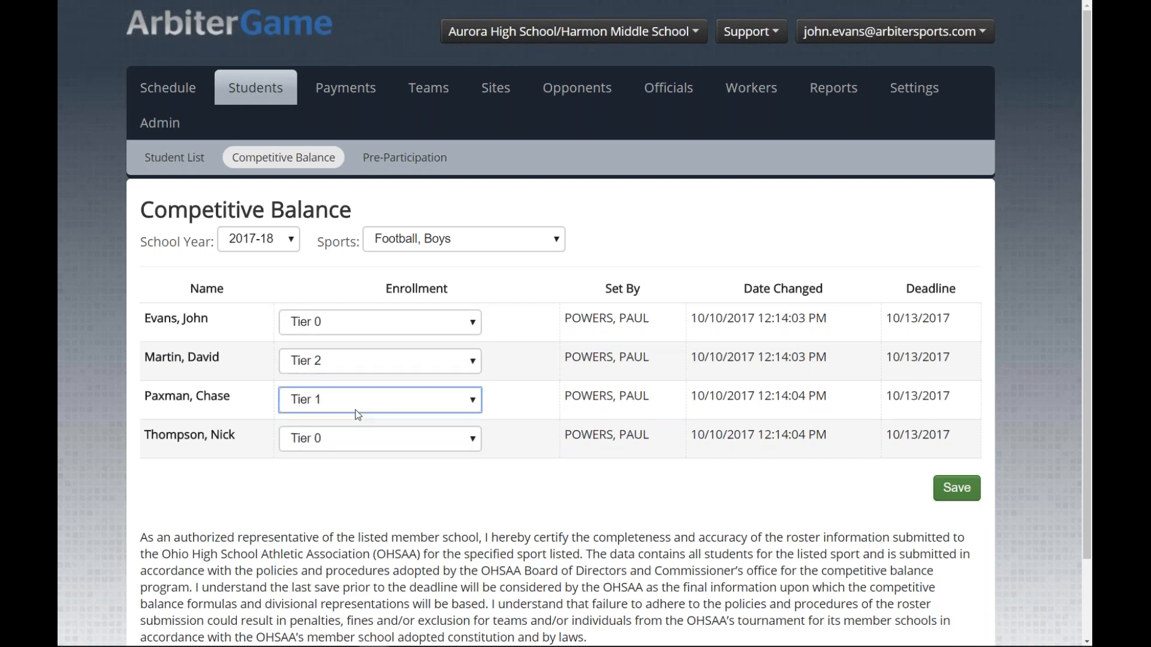
{"action": "left_click", "coordinate": [351, 450]}
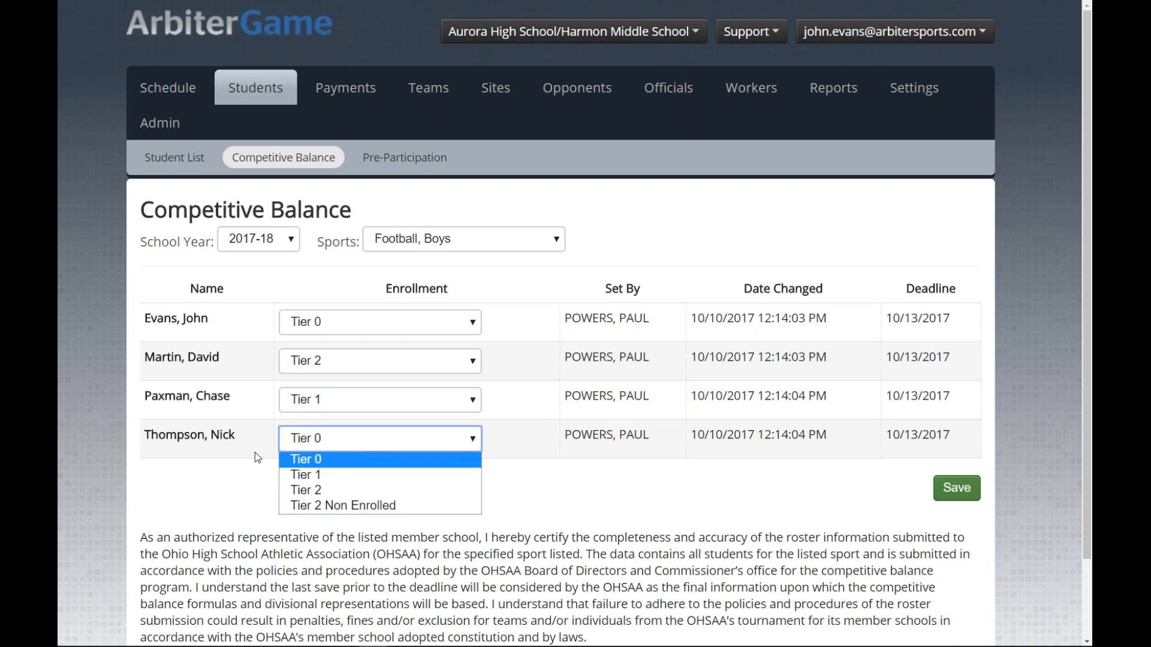
{"action": "left_click", "coordinate": [277, 477]}
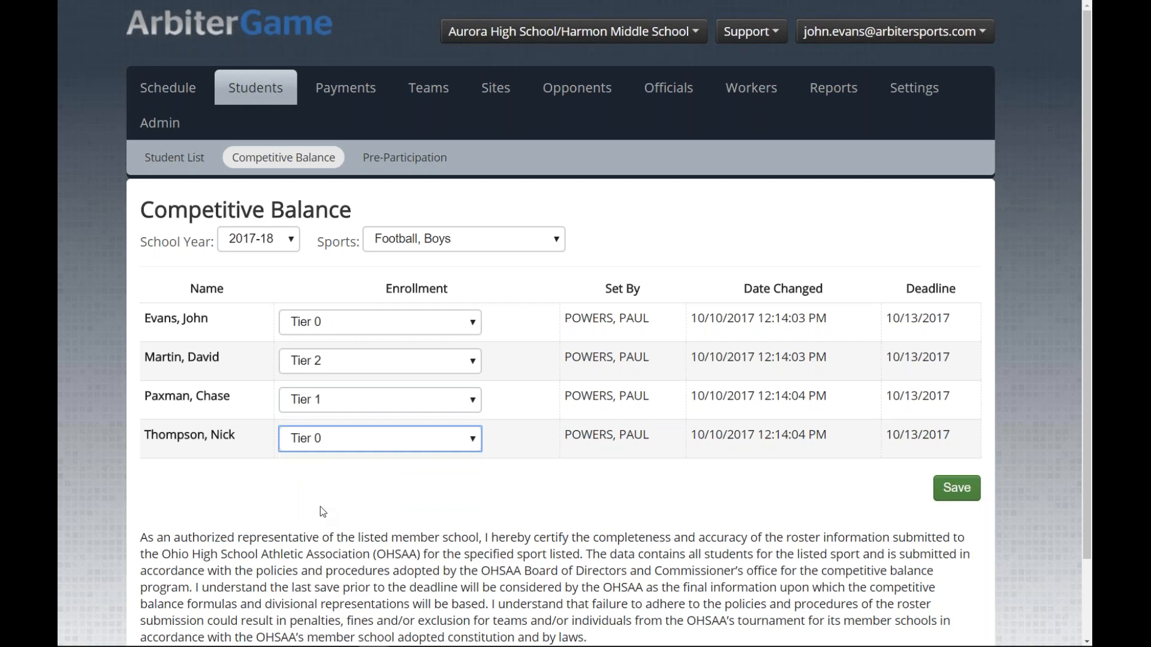
{"action": "key", "text": "Down"}
{"action": "key", "text": "Down"}
{"action": "key", "text": "Down"}
{"action": "left_click", "coordinate": [956, 496]}
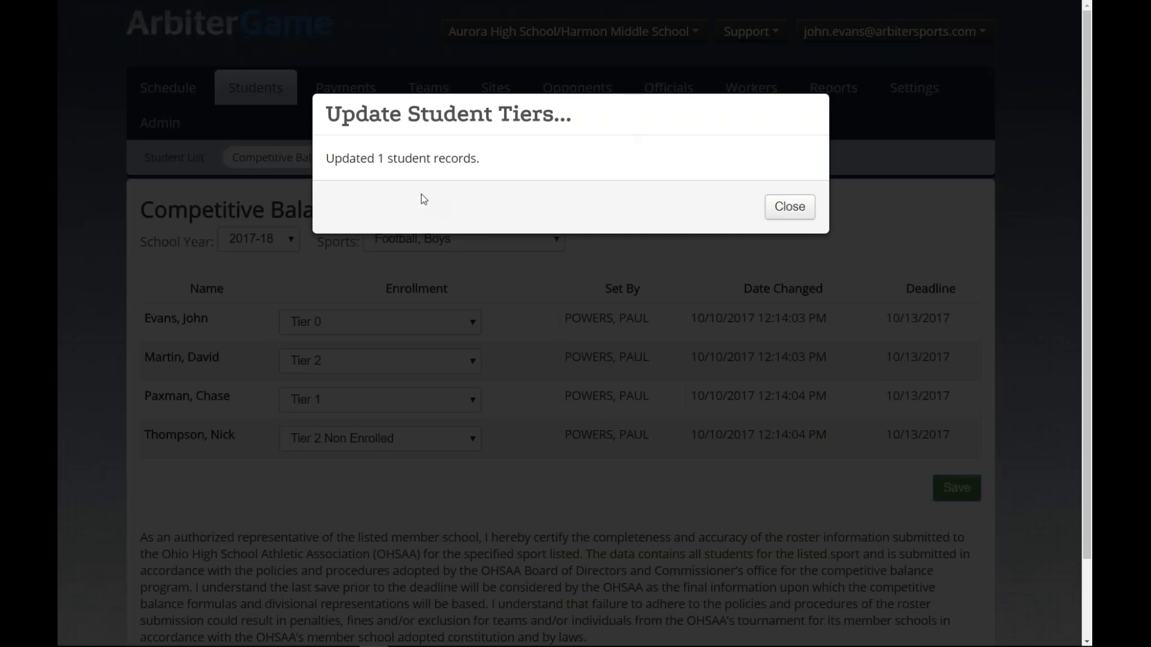
Step: Close the Update Student Tiers confirmation, leaving the last player's Date Changed at 12:15:55 PM
{"action": "left_click", "coordinate": [782, 211]}
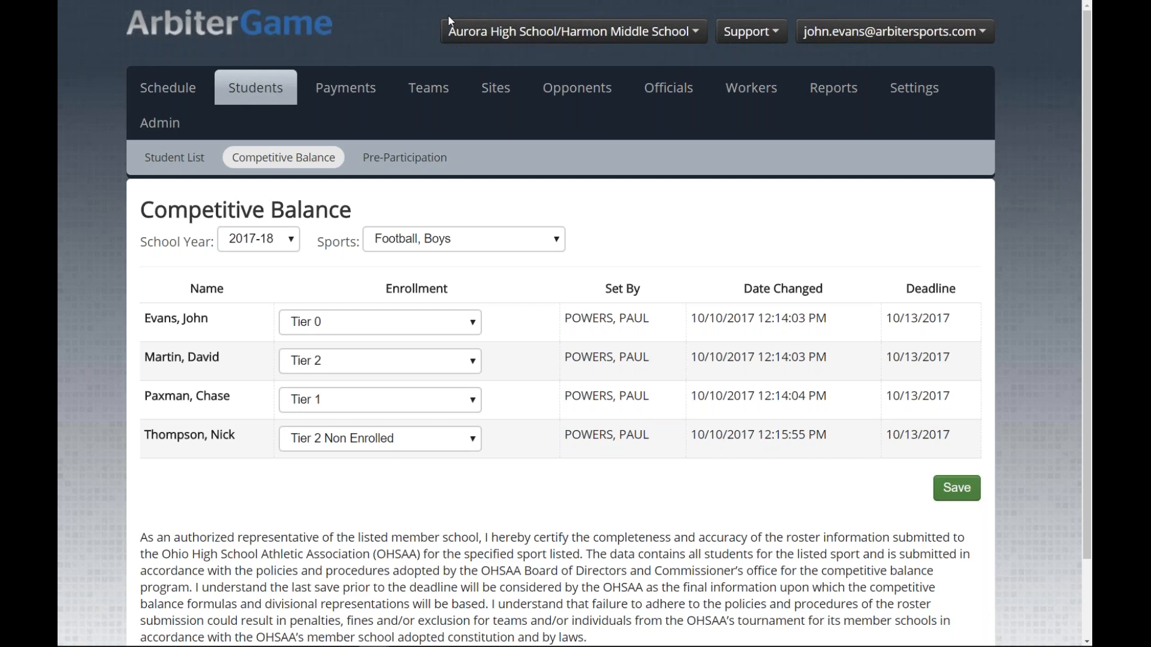
Step: Open a new student form from the Student List and enter the student's ID number
{"action": "left_click", "coordinate": [174, 157]}
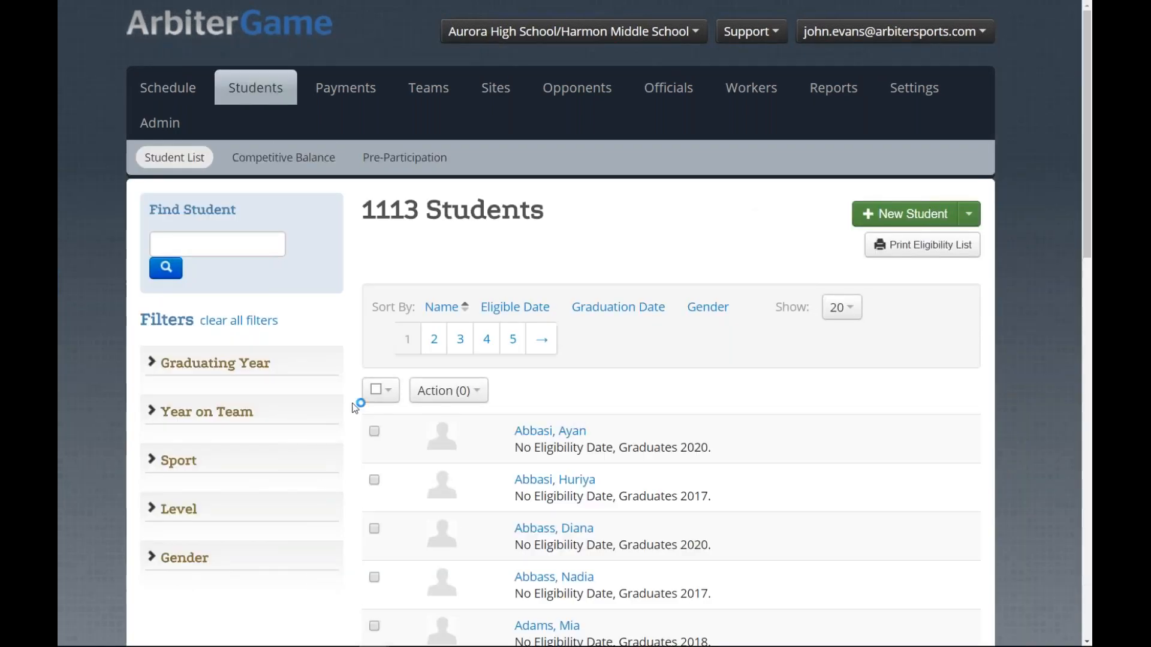
{"action": "left_click", "coordinate": [905, 214]}
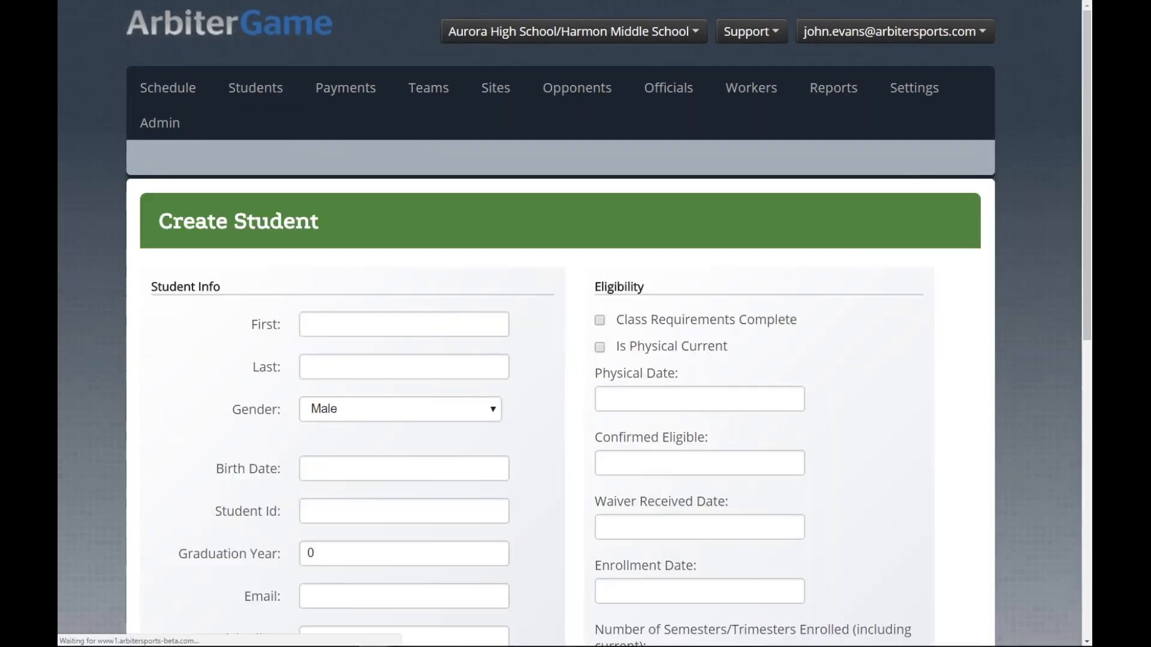
{"action": "scroll", "coordinate": [166, 352], "scroll_direction": "down", "scroll_amount": 3}
{"action": "left_click", "coordinate": [322, 328]}
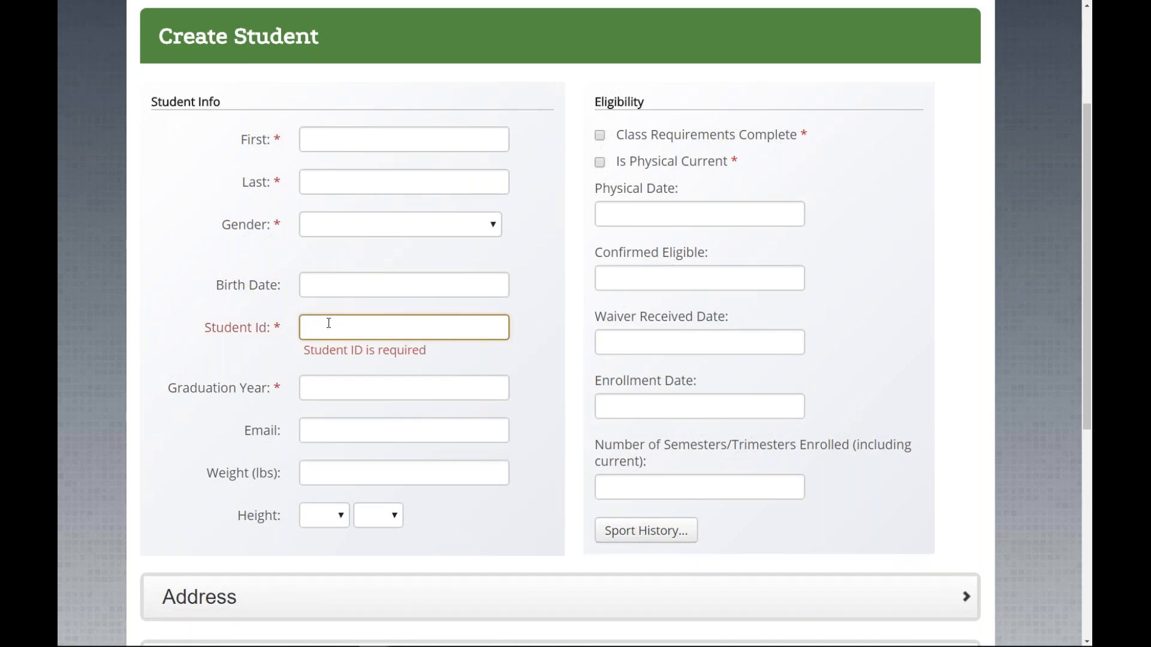
{"action": "type", "text": "1001"}
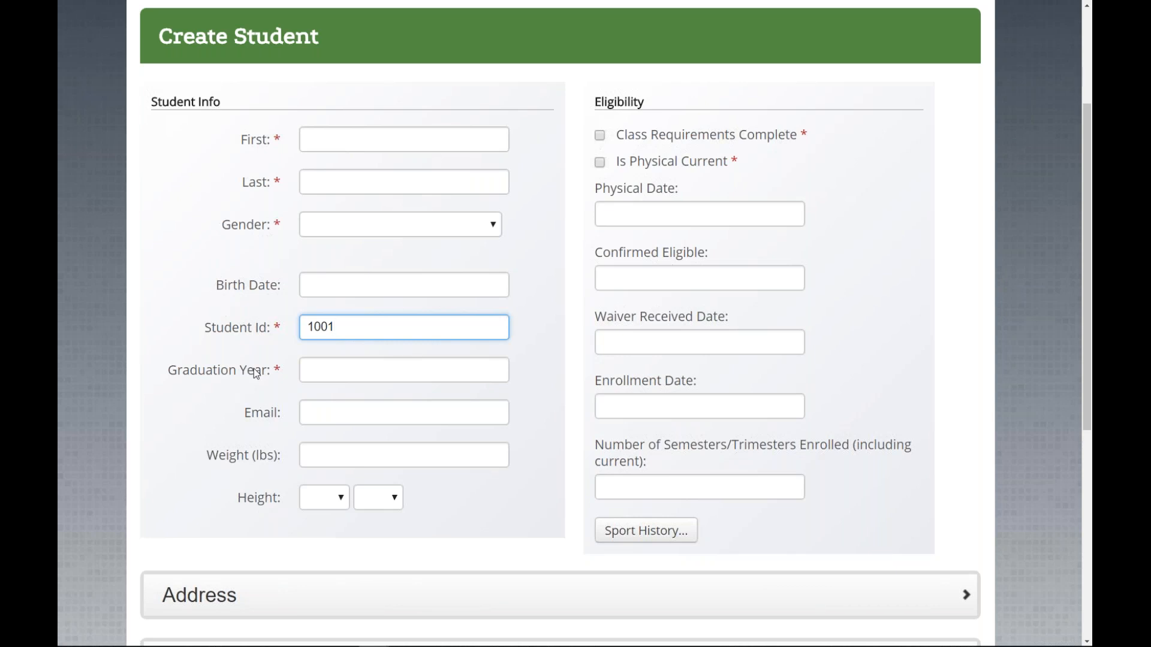
{"action": "left_click_drag", "start_coordinate": [208, 334], "coordinate": [279, 326]}
Step: Return to the Student Id field holding 1001 and scroll the Create Student form
{"action": "left_click", "coordinate": [271, 331]}
{"action": "scroll", "coordinate": [326, 399], "scroll_direction": "up", "scroll_amount": 3}
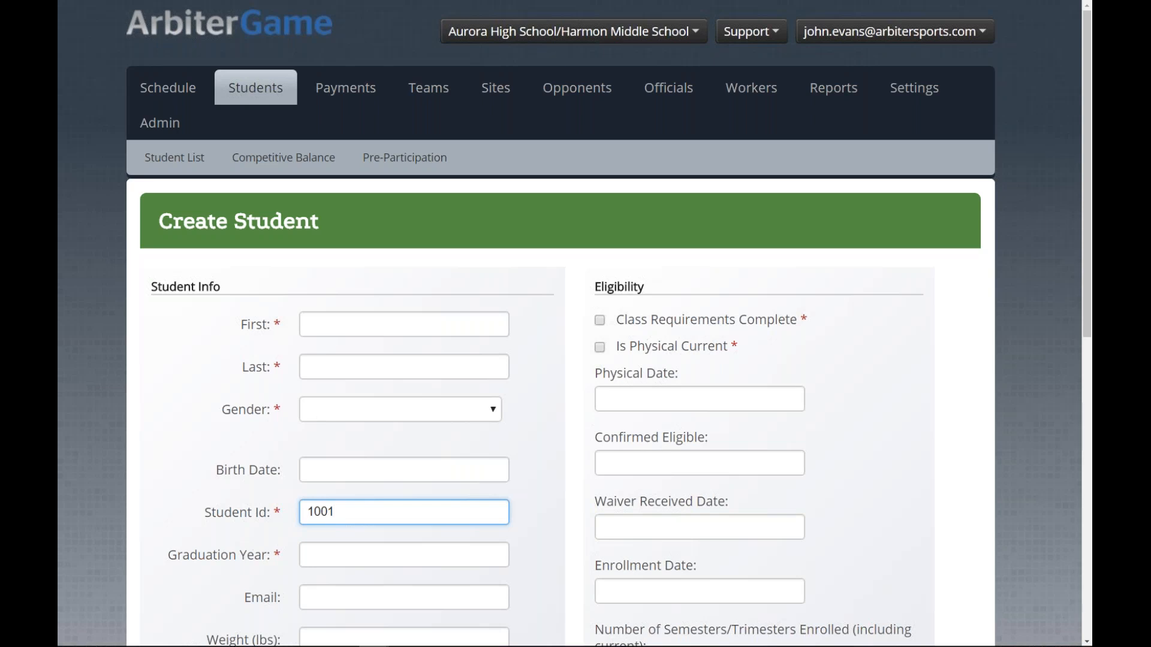
{"action": "scroll", "coordinate": [313, 416], "scroll_direction": "down", "scroll_amount": 1}
Step: Enter the student's first and last name and set the gender to Male
{"action": "scroll", "coordinate": [350, 200], "scroll_direction": "down", "scroll_amount": 2}
{"action": "left_click", "coordinate": [350, 200]}
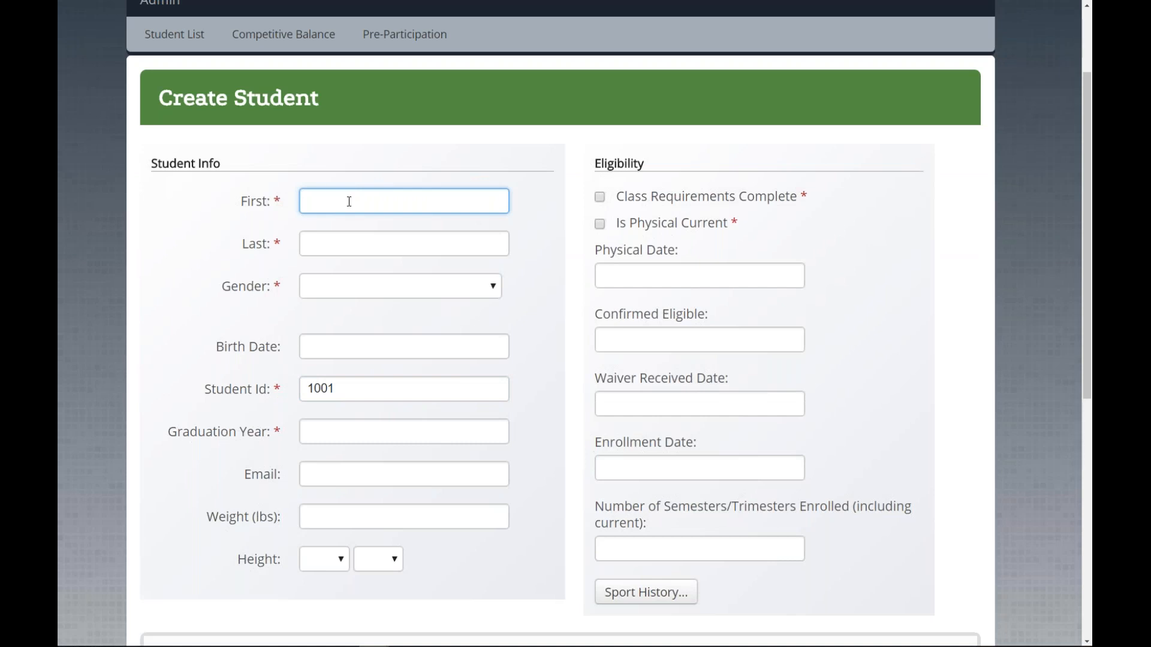
{"action": "left_click", "coordinate": [380, 289]}
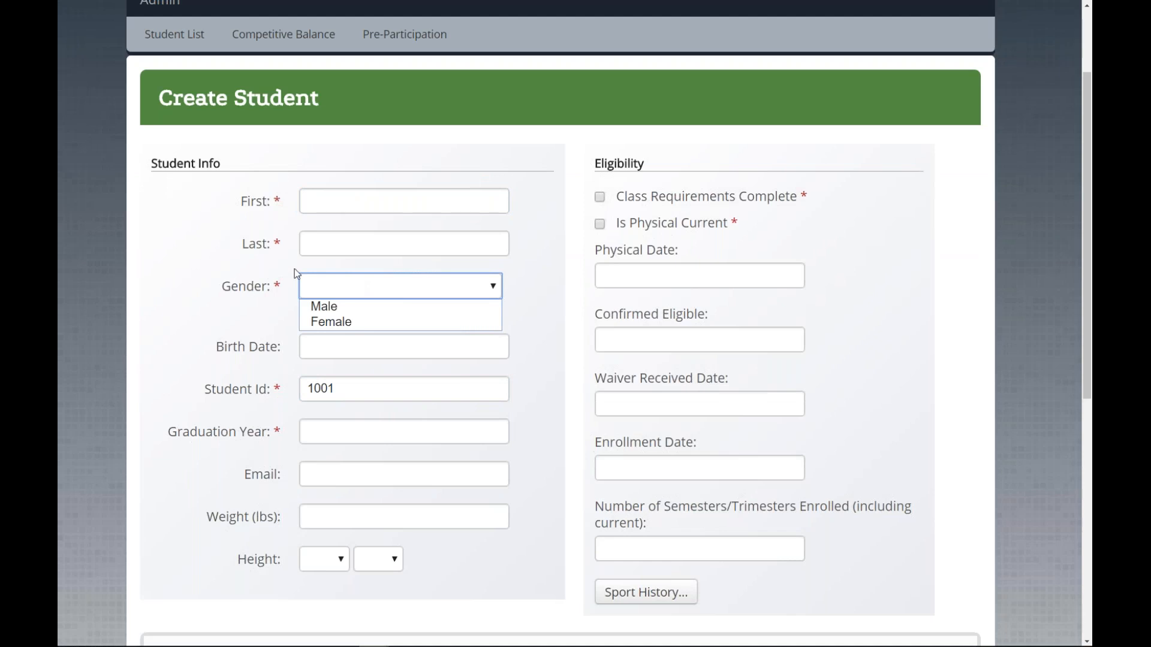
{"action": "left_click", "coordinate": [235, 271]}
{"action": "left_click", "coordinate": [360, 201]}
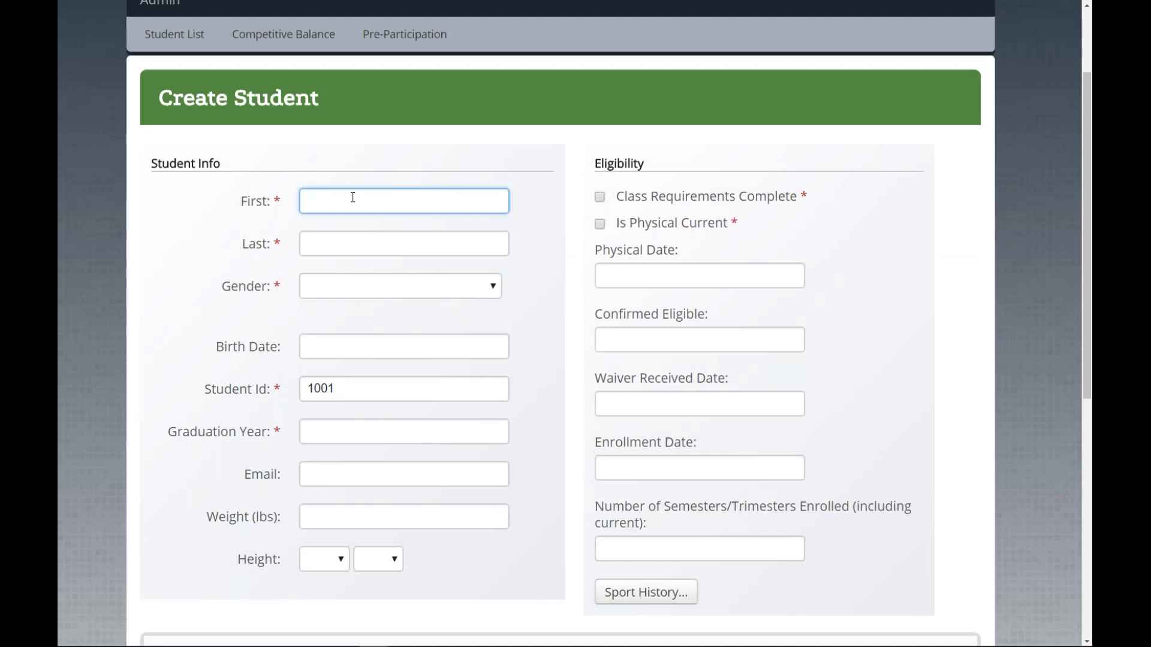
{"action": "key", "text": "Tab"}
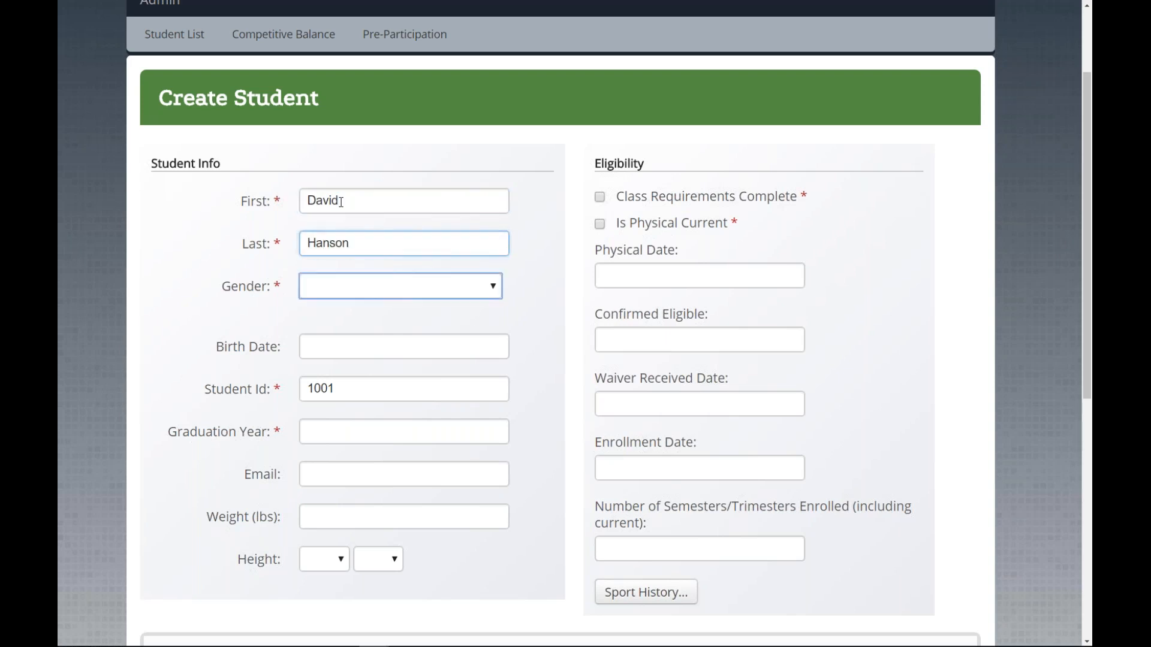
{"action": "left_click", "coordinate": [409, 288]}
{"action": "left_click", "coordinate": [405, 306]}
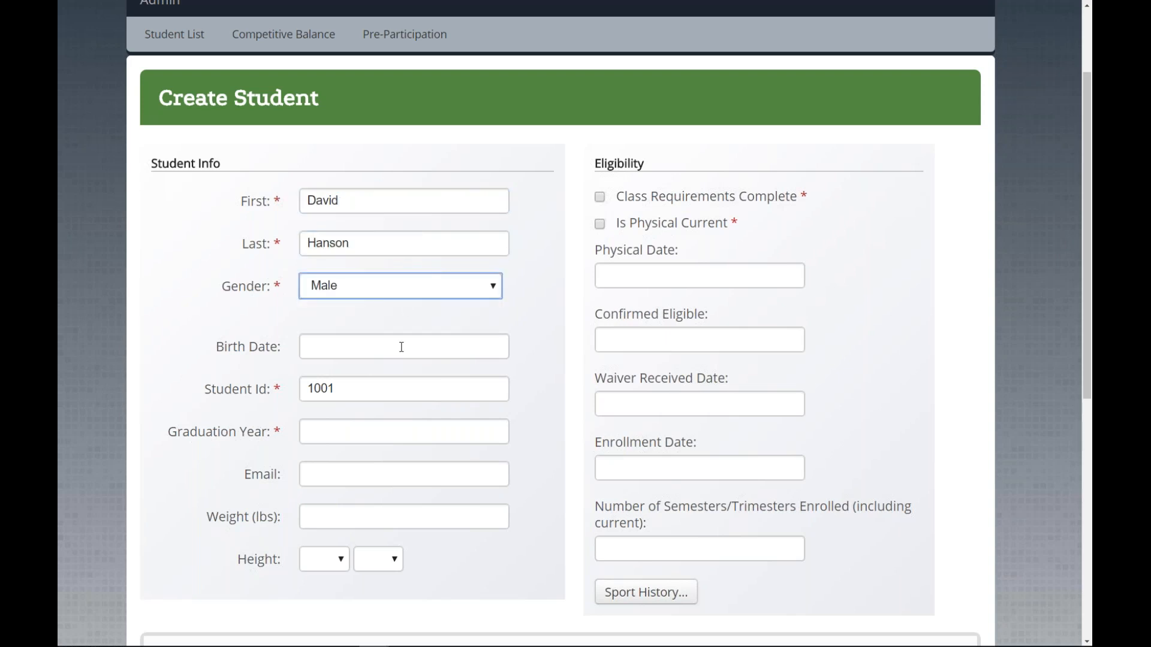
Step: Set birth date 10/10/2017, Student Id 1005 and graduation year 2018
{"action": "left_click", "coordinate": [401, 348]}
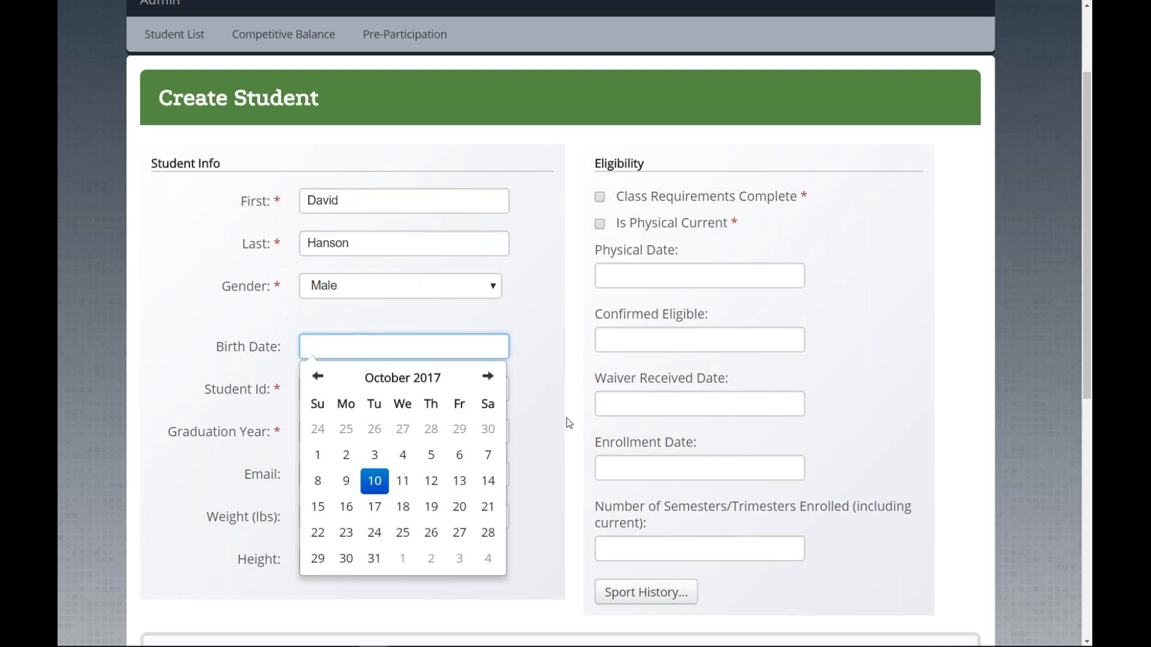
{"action": "left_click", "coordinate": [375, 483]}
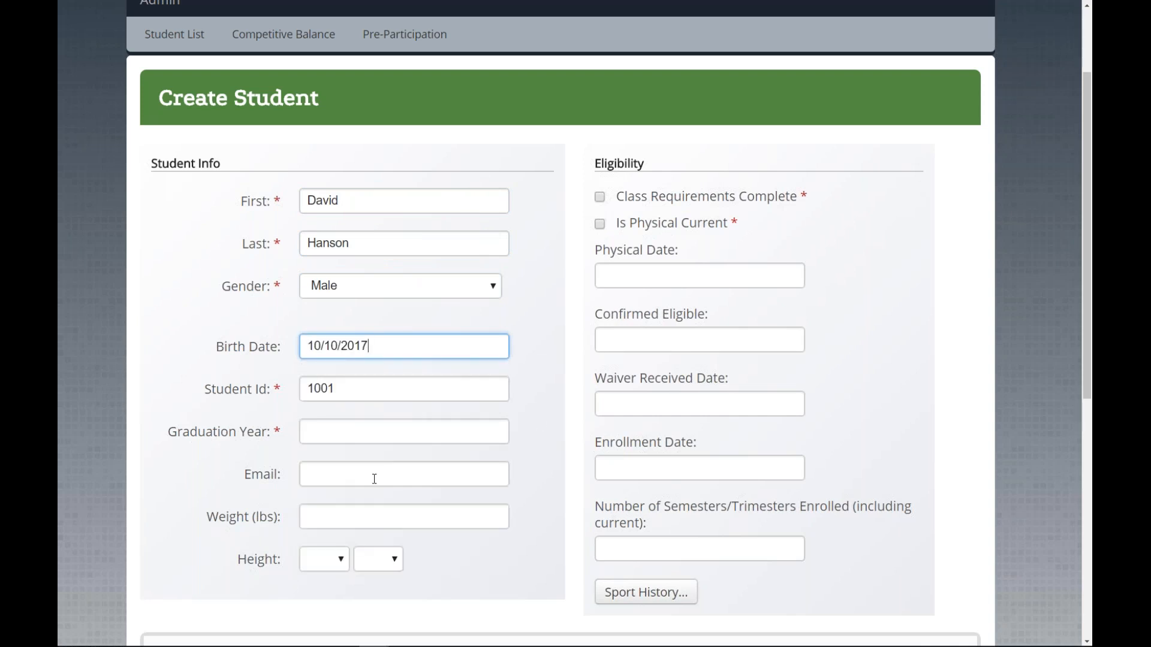
{"action": "left_click_drag", "start_coordinate": [350, 390], "coordinate": [257, 399]}
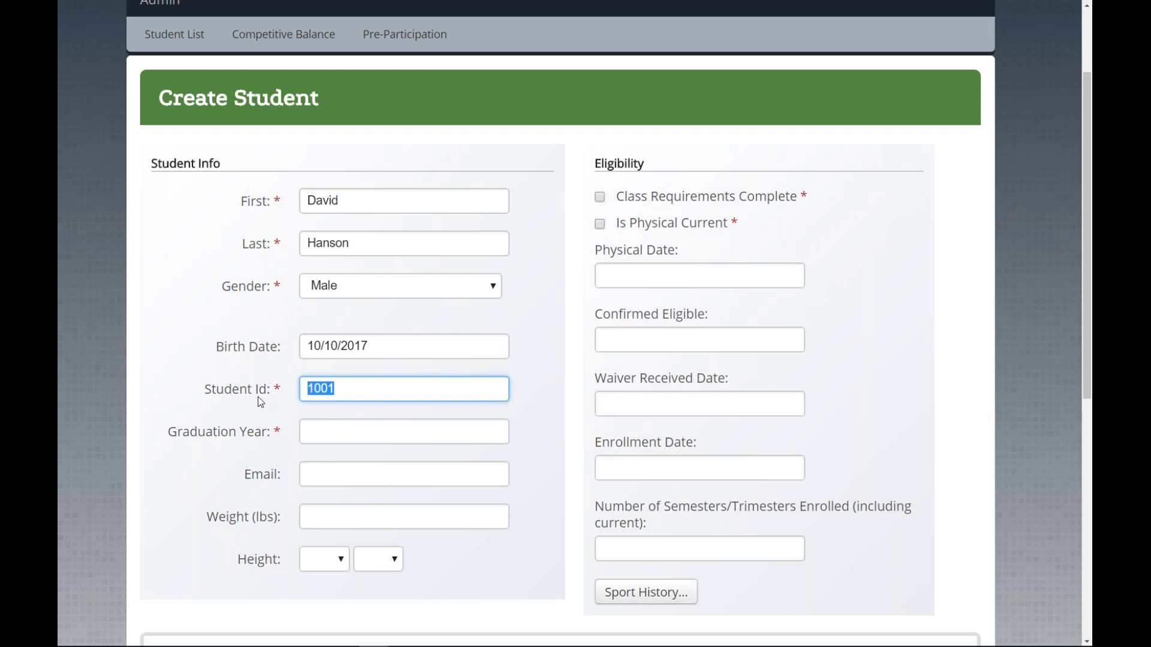
{"action": "type", "text": "1005"}
{"action": "left_click", "coordinate": [336, 434]}
{"action": "type", "text": "2017"}
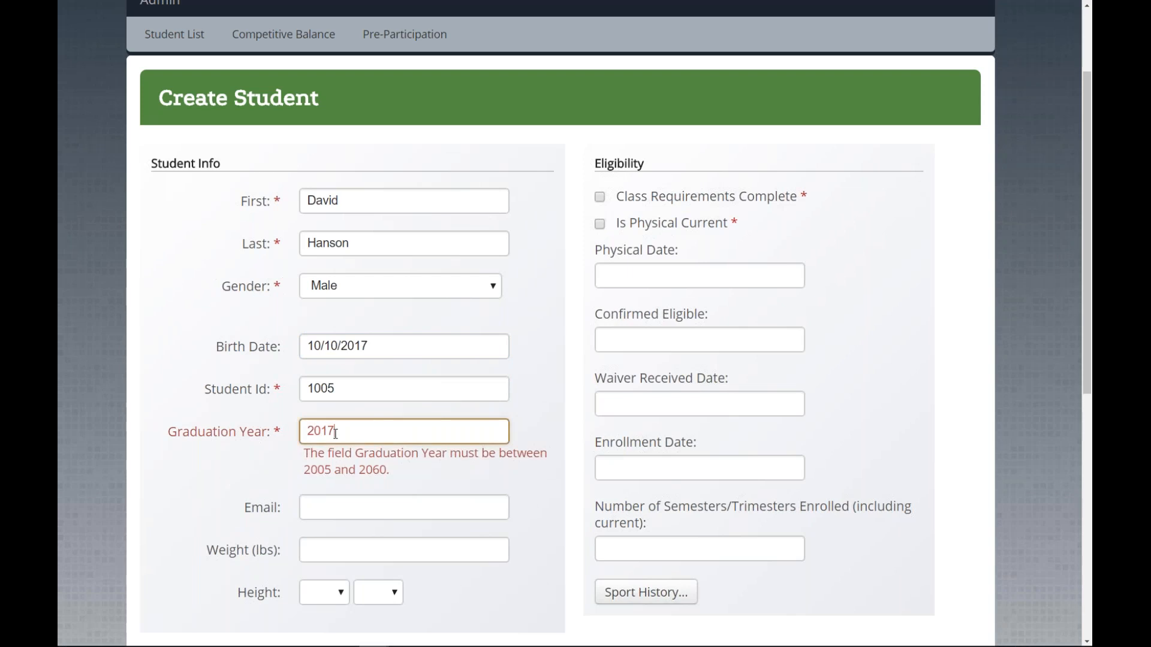
{"action": "key", "text": "BackSpace"}
{"action": "type", "text": "8"}
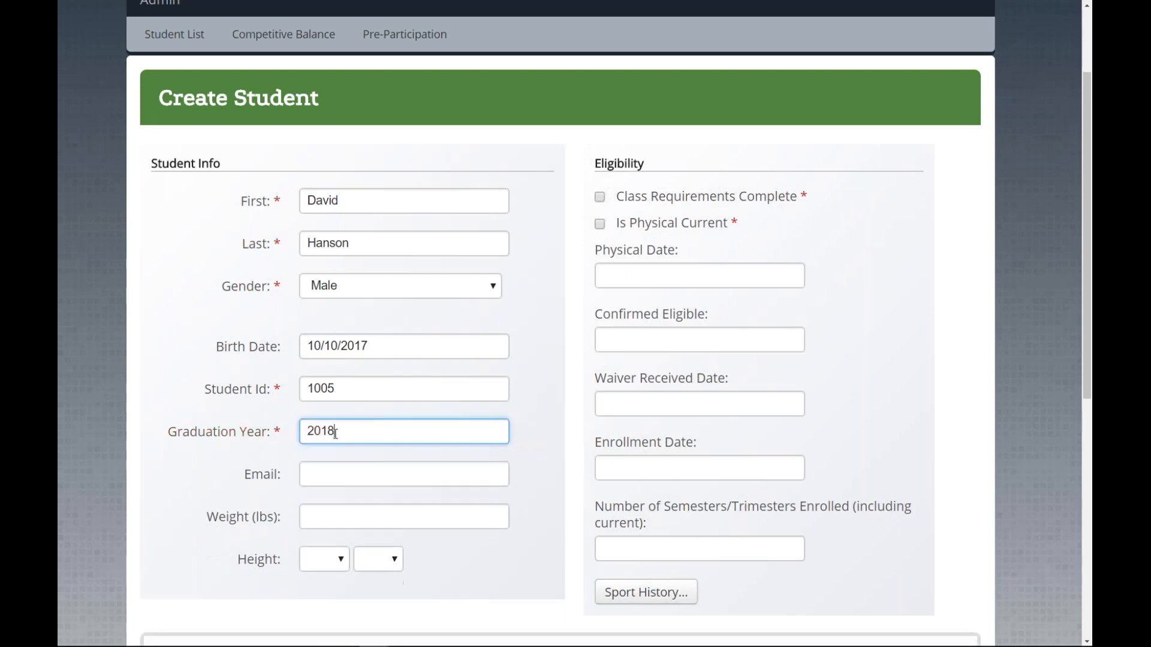
{"action": "left_click", "coordinate": [225, 457]}
{"action": "scroll", "coordinate": [236, 505], "scroll_direction": "down", "scroll_amount": 1}
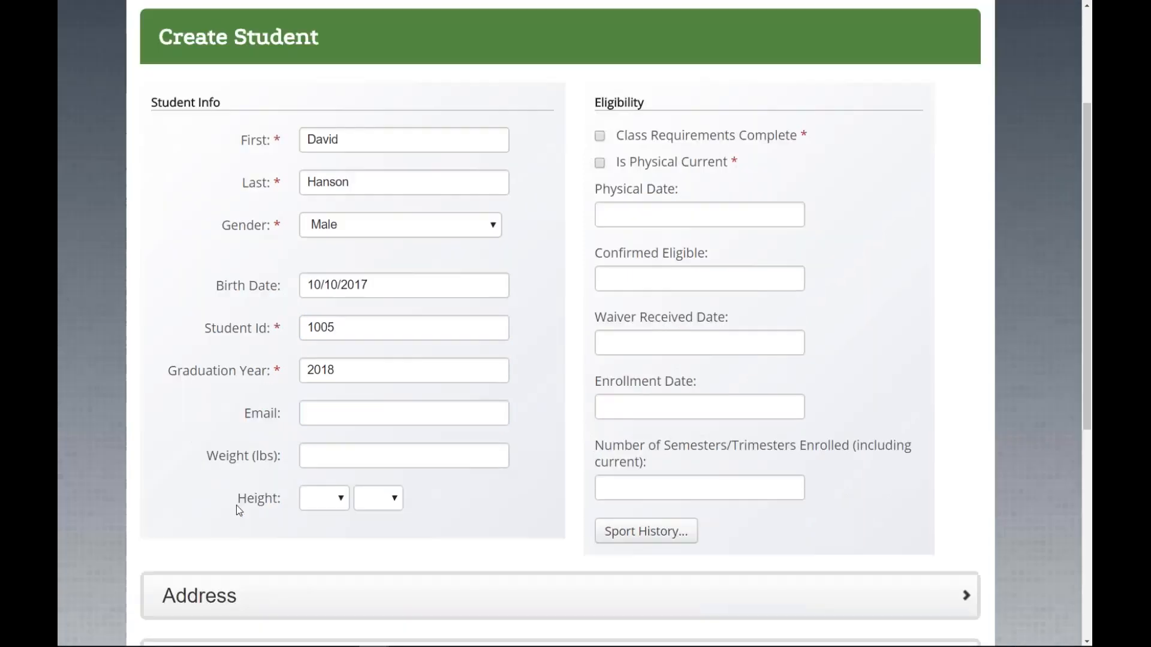
{"action": "scroll", "coordinate": [596, 460], "scroll_direction": "up", "scroll_amount": 1}
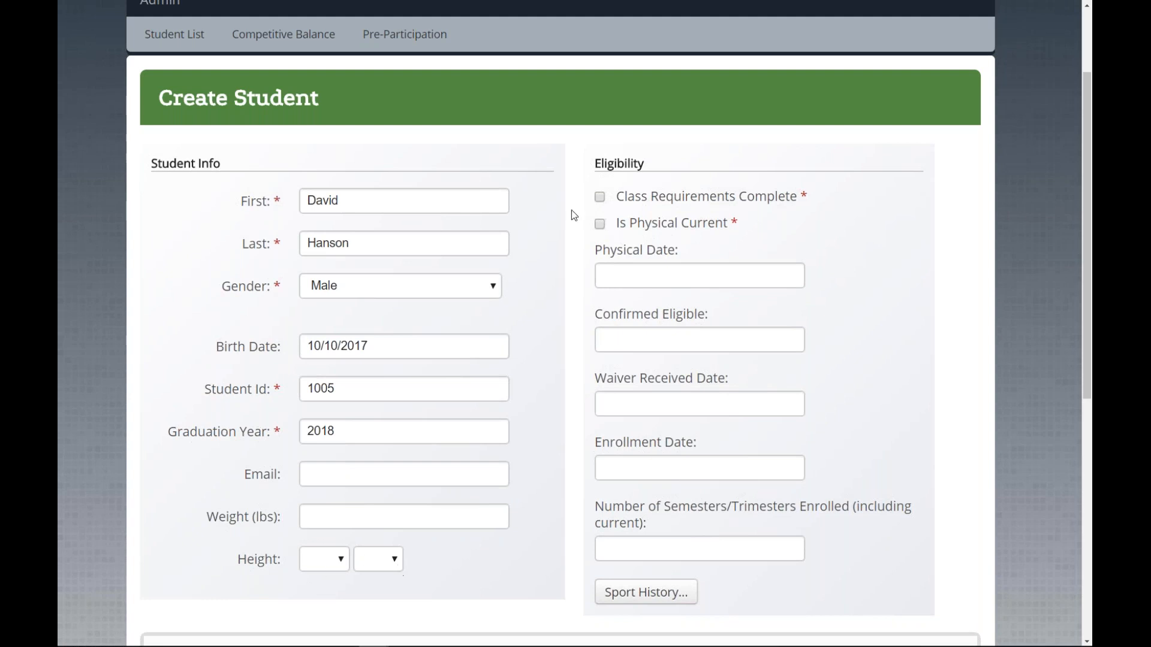
Step: Tick class requirements complete and physical current, and set the physical date to 08/01/2017
{"action": "left_click", "coordinate": [599, 196]}
{"action": "left_click", "coordinate": [599, 223]}
{"action": "left_click", "coordinate": [612, 271]}
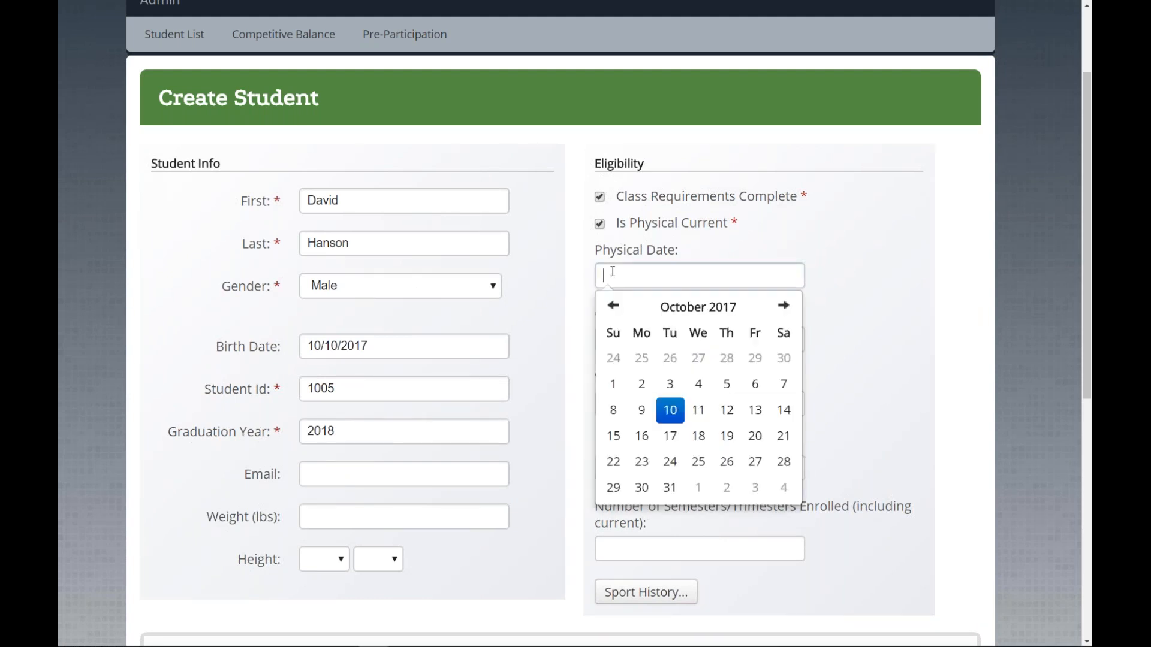
{"action": "left_click", "coordinate": [613, 305]}
{"action": "left_click", "coordinate": [612, 306]}
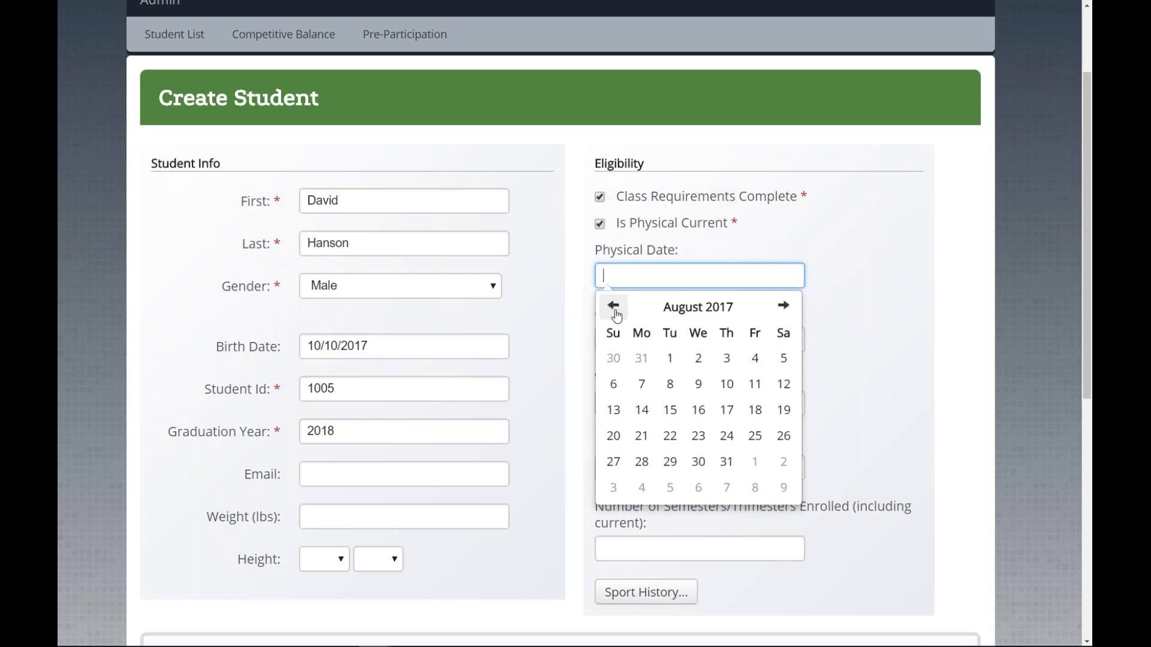
{"action": "left_click", "coordinate": [670, 358]}
Step: Set the Confirmed Eligible and Waiver Received dates to 08/01/2017
{"action": "left_click", "coordinate": [641, 344]}
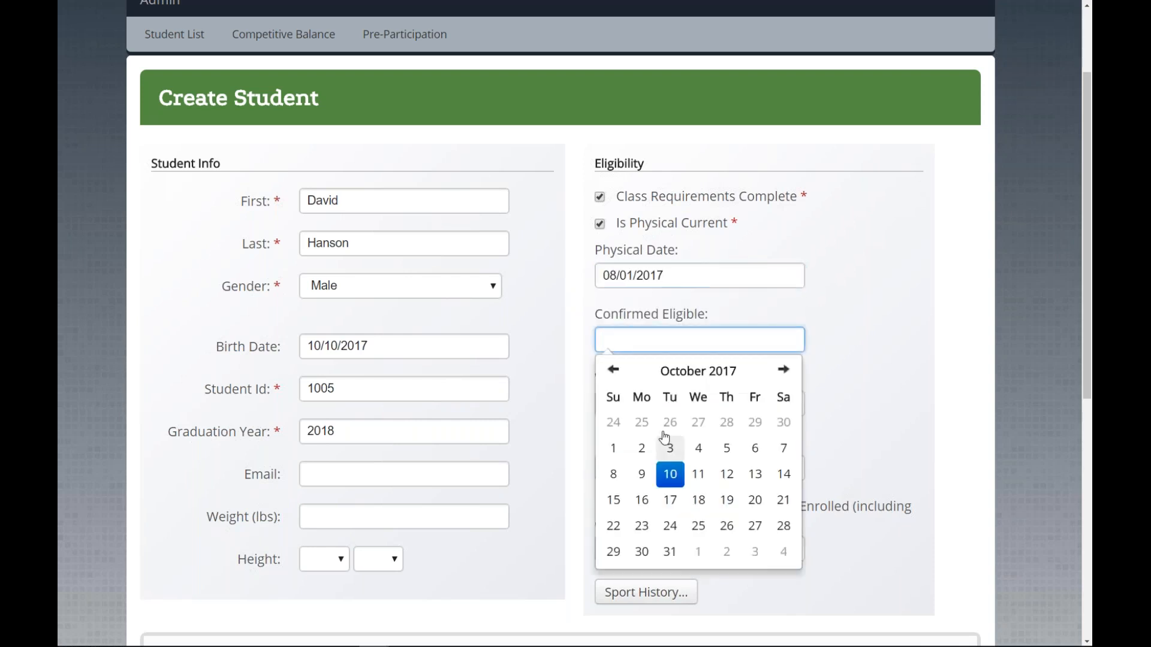
{"action": "left_click", "coordinate": [616, 377]}
{"action": "left_click", "coordinate": [616, 376]}
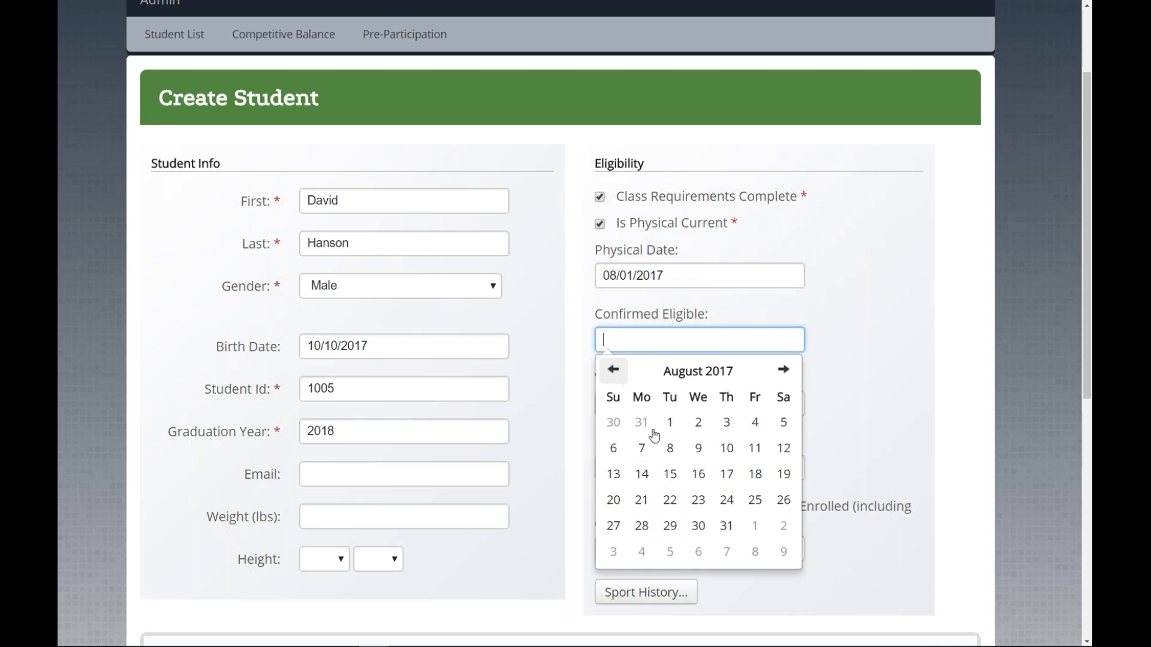
{"action": "left_click", "coordinate": [670, 423]}
{"action": "left_click", "coordinate": [604, 403]}
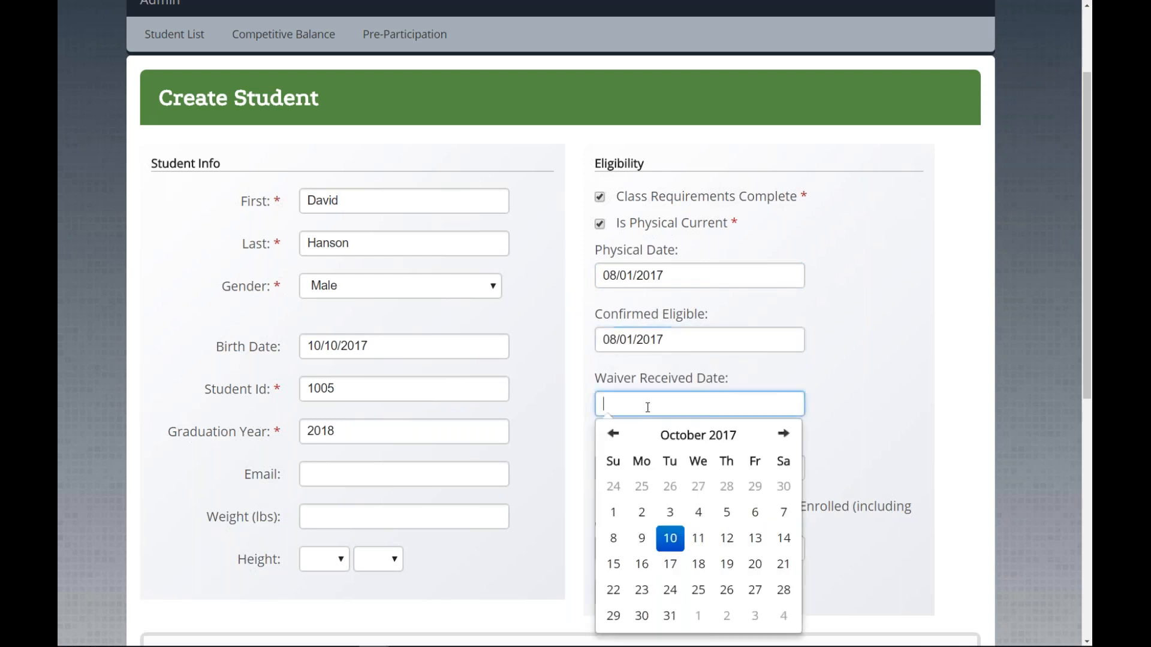
{"action": "left_click", "coordinate": [623, 440]}
{"action": "left_click", "coordinate": [623, 441]}
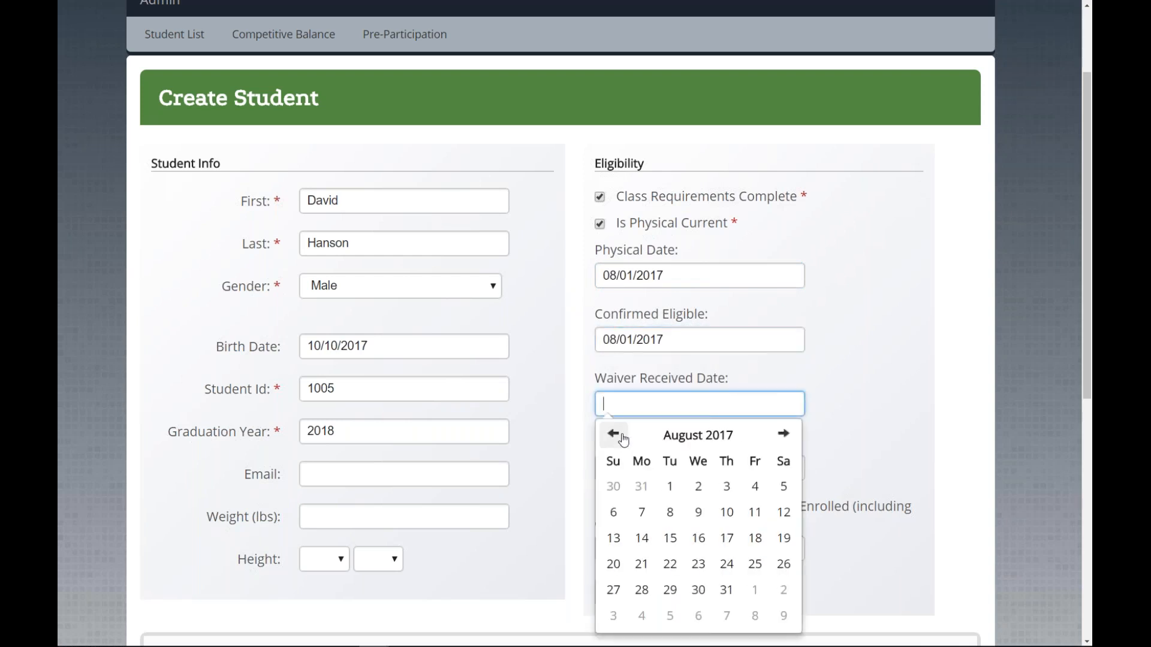
{"action": "left_click", "coordinate": [670, 486]}
Step: Set the Enrollment Date to 06/01/2017
{"action": "left_click", "coordinate": [608, 469]}
{"action": "left_click", "coordinate": [613, 495]}
{"action": "left_click", "coordinate": [613, 495]}
{"action": "left_click", "coordinate": [613, 495]}
{"action": "left_click", "coordinate": [614, 494]}
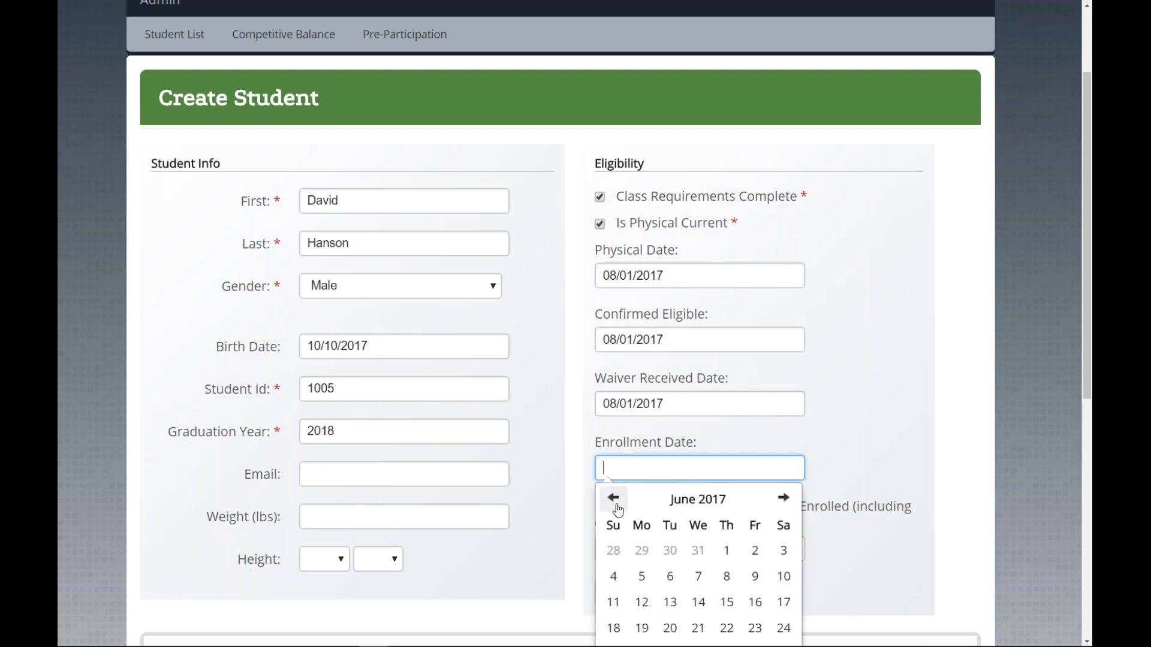
{"action": "left_click", "coordinate": [726, 549]}
{"action": "left_click", "coordinate": [869, 432]}
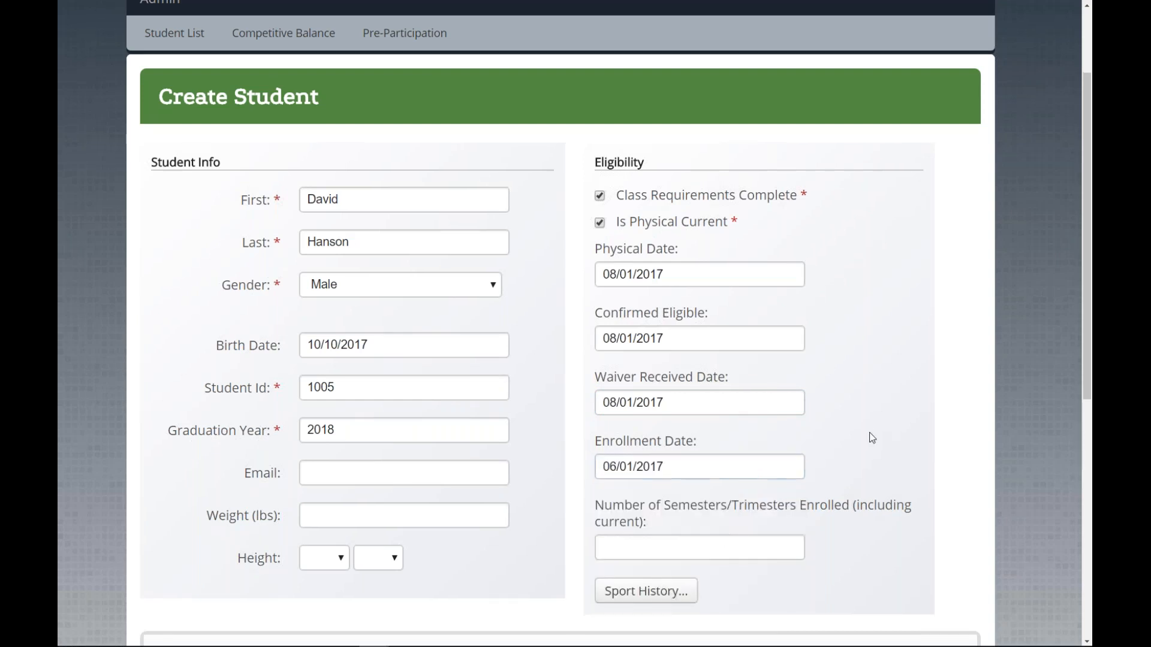
Step: Try adding sport history, which needs the student saved first, then scroll to the Address panel
{"action": "scroll", "coordinate": [869, 433], "scroll_direction": "down", "scroll_amount": 2}
{"action": "scroll", "coordinate": [875, 438], "scroll_direction": "down", "scroll_amount": 4}
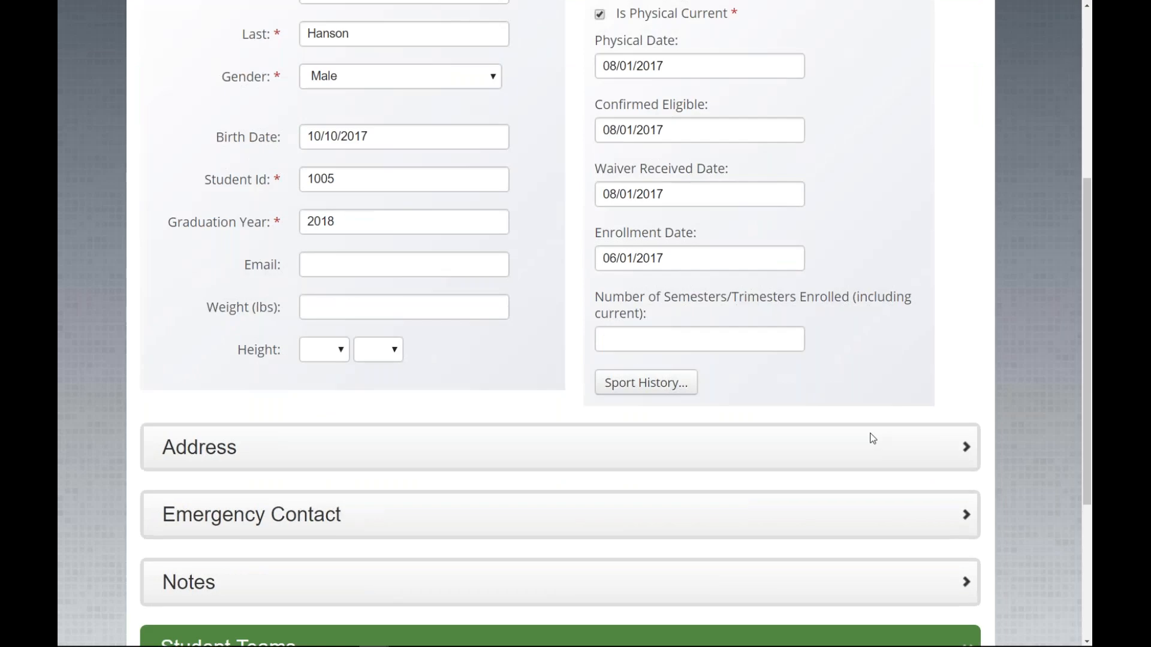
{"action": "left_click", "coordinate": [646, 161]}
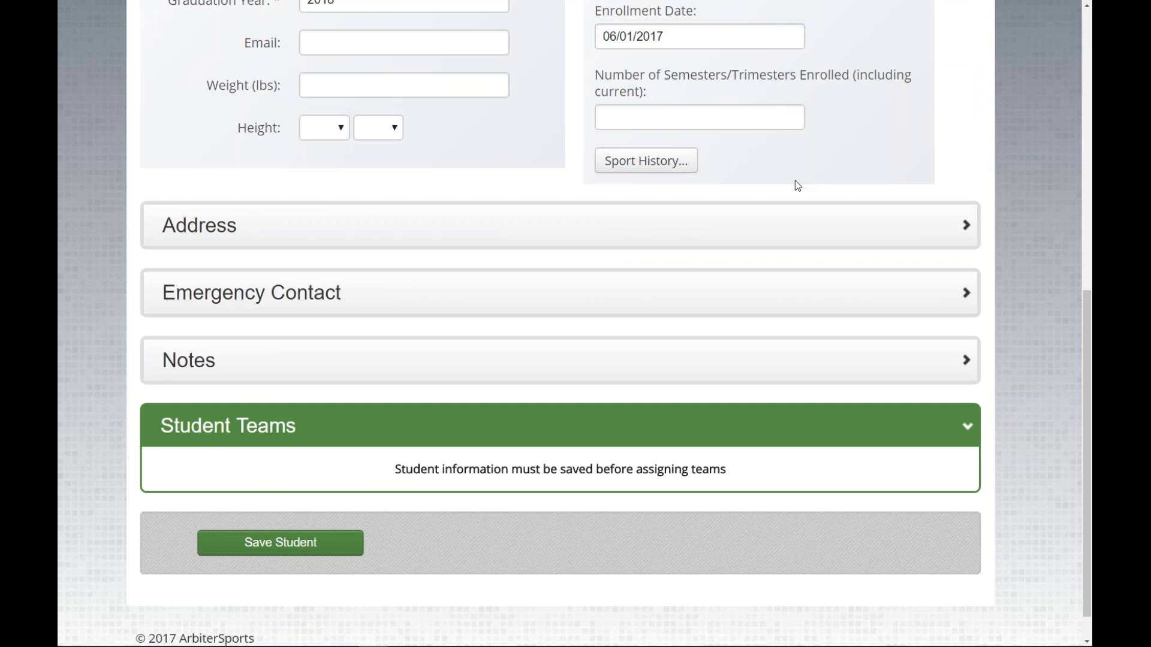
{"action": "scroll", "coordinate": [795, 181], "scroll_direction": "up", "scroll_amount": 1}
{"action": "scroll", "coordinate": [600, 359], "scroll_direction": "up", "scroll_amount": 6}
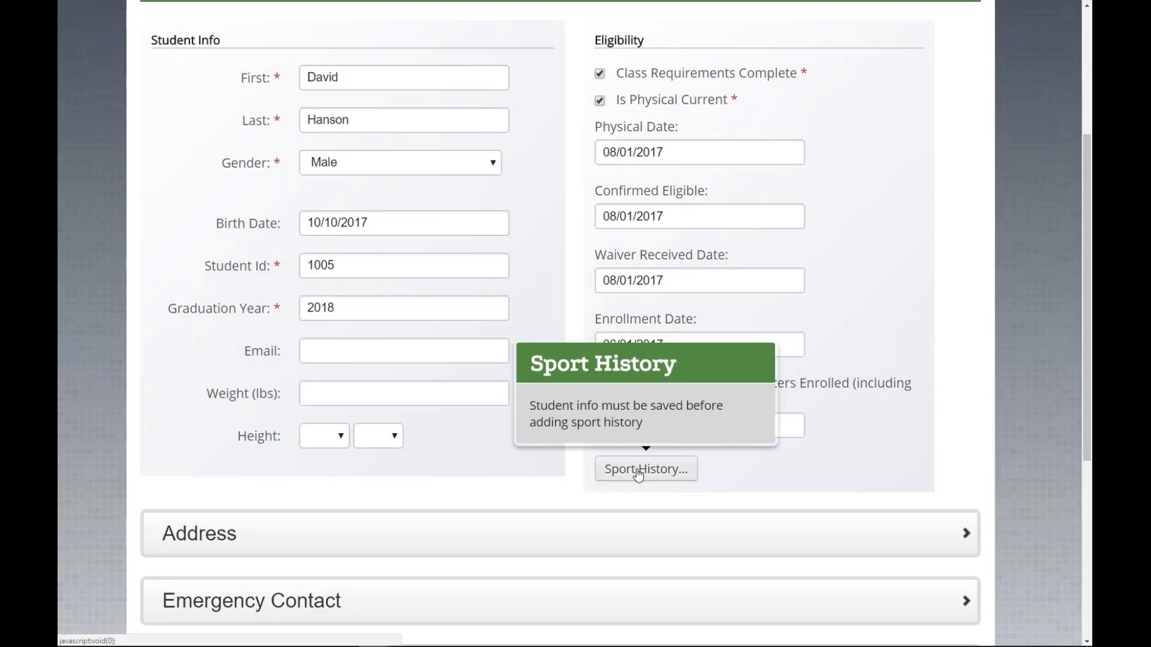
{"action": "scroll", "coordinate": [641, 462], "scroll_direction": "down", "scroll_amount": 4}
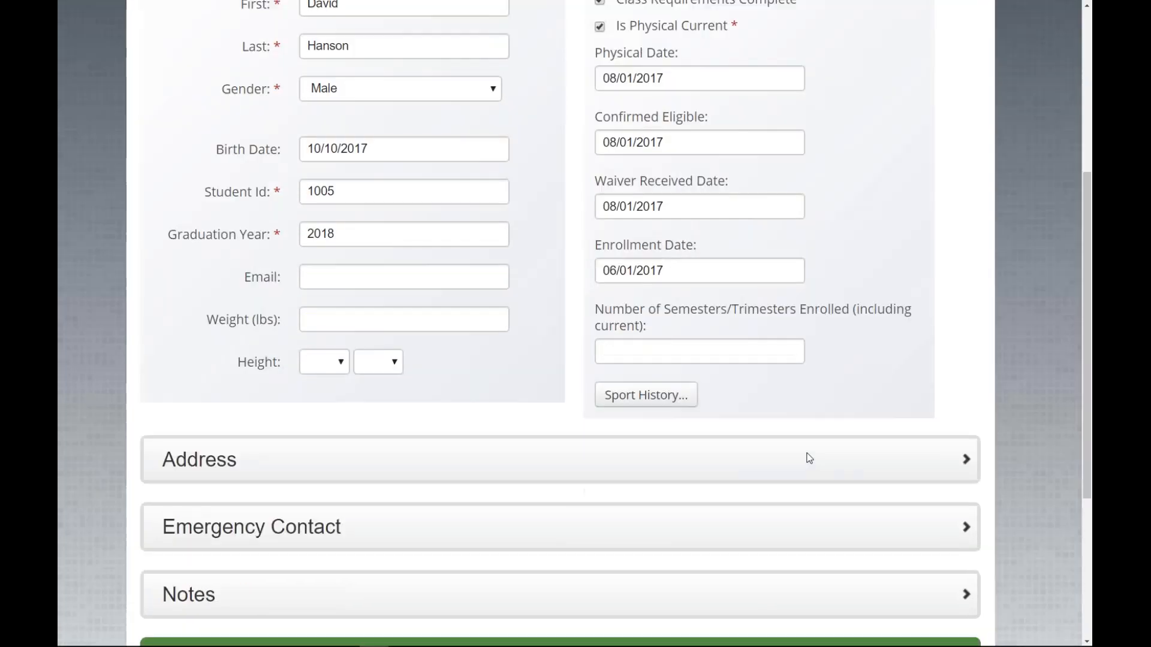
{"action": "scroll", "coordinate": [809, 459], "scroll_direction": "down", "scroll_amount": 1}
{"action": "mouse_move", "coordinate": [645, 352]}
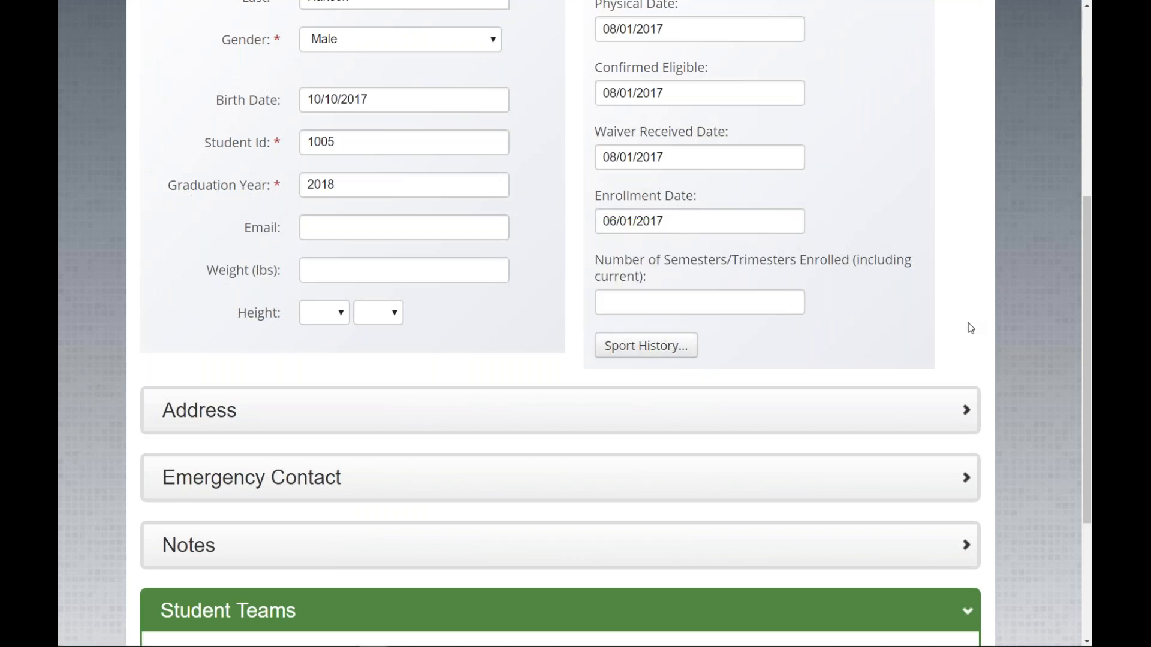
{"action": "scroll", "coordinate": [968, 326], "scroll_direction": "down", "scroll_amount": 1}
Step: Expand the Address section and scroll down to Emergency Contact
{"action": "left_click", "coordinate": [923, 349]}
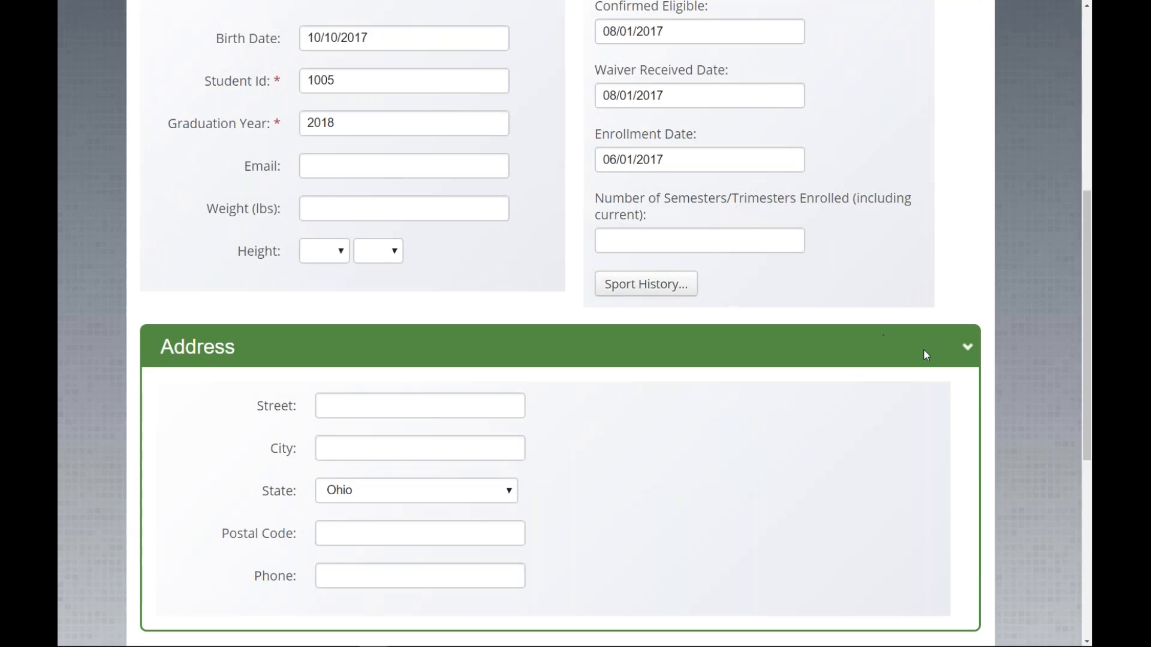
{"action": "scroll", "coordinate": [910, 350], "scroll_direction": "down", "scroll_amount": 1}
{"action": "scroll", "coordinate": [910, 351], "scroll_direction": "down", "scroll_amount": 1}
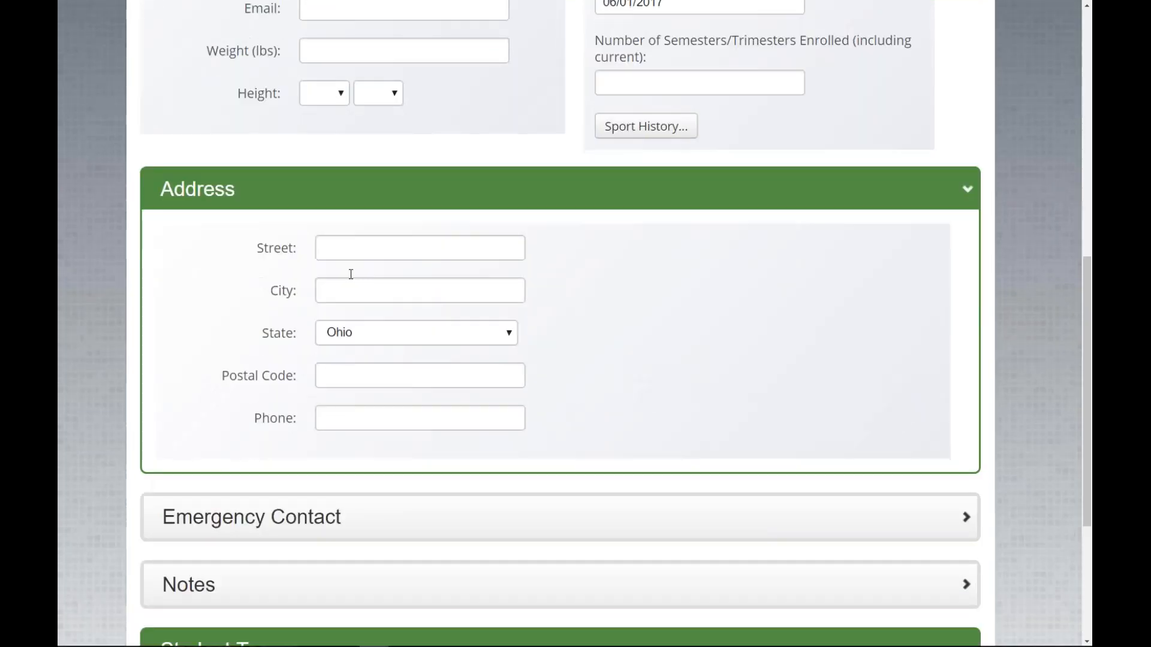
{"action": "scroll", "coordinate": [351, 273], "scroll_direction": "down", "scroll_amount": 3}
Step: Enter the emergency contact's name, the physician's name and the physician's phone number
{"action": "left_click", "coordinate": [435, 384]}
{"action": "left_click", "coordinate": [423, 417]}
{"action": "type", "text": "Lorraine"}
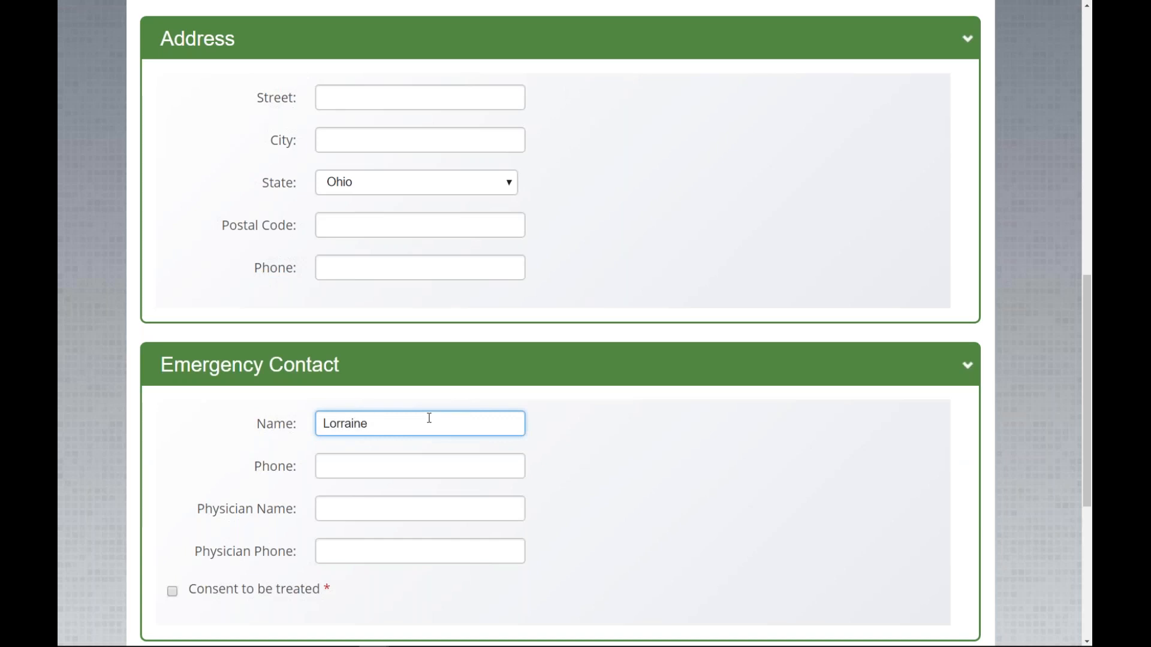
{"action": "left_click", "coordinate": [371, 509]}
{"action": "type", "text": "Dr."}
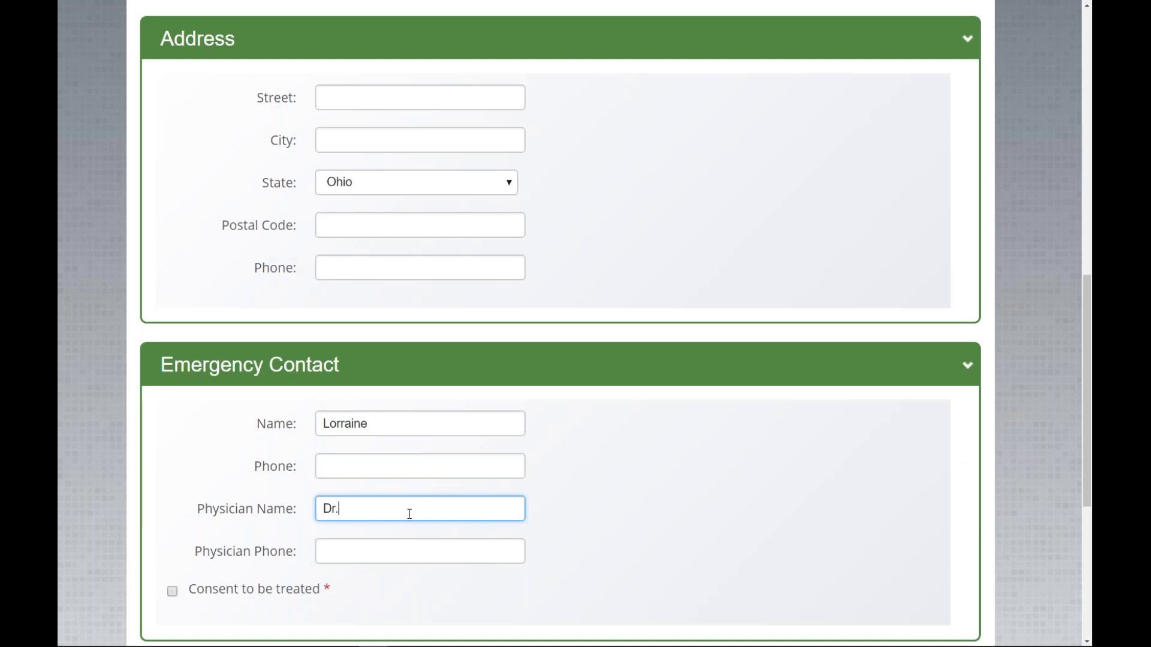
{"action": "type", "text": " Happley"}
{"action": "left_click", "coordinate": [419, 553]}
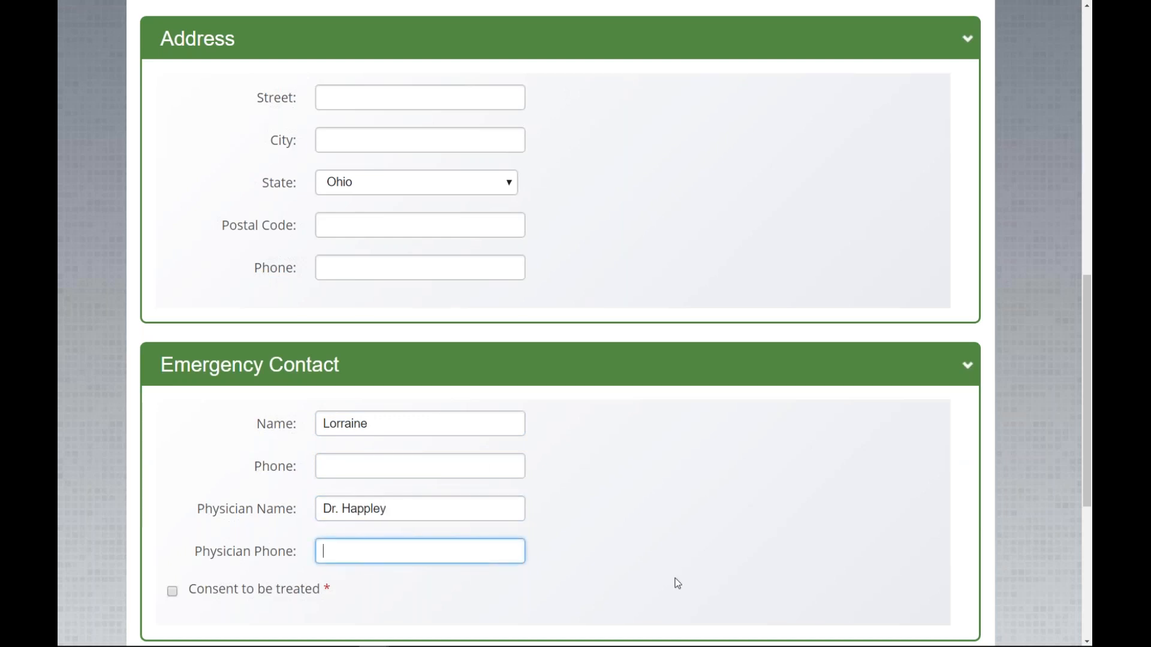
{"action": "left_click", "coordinate": [658, 524]}
Step: Expand the Notes section, then save the new student with Save Student
{"action": "scroll", "coordinate": [660, 527], "scroll_direction": "down", "scroll_amount": 6}
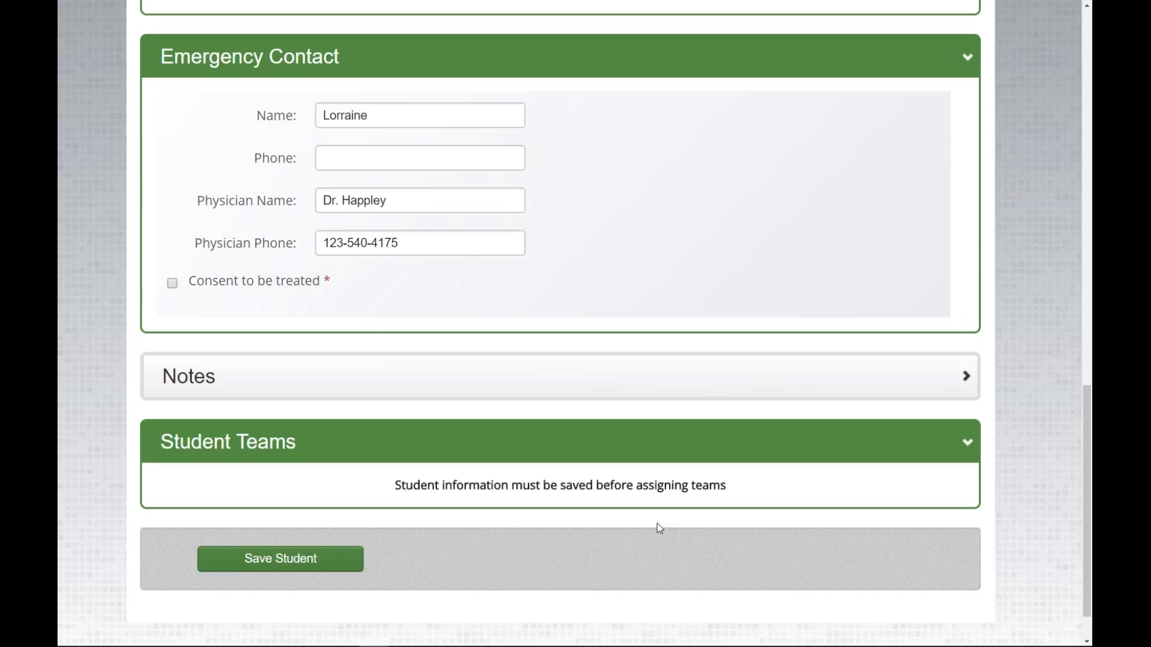
{"action": "left_click", "coordinate": [957, 323]}
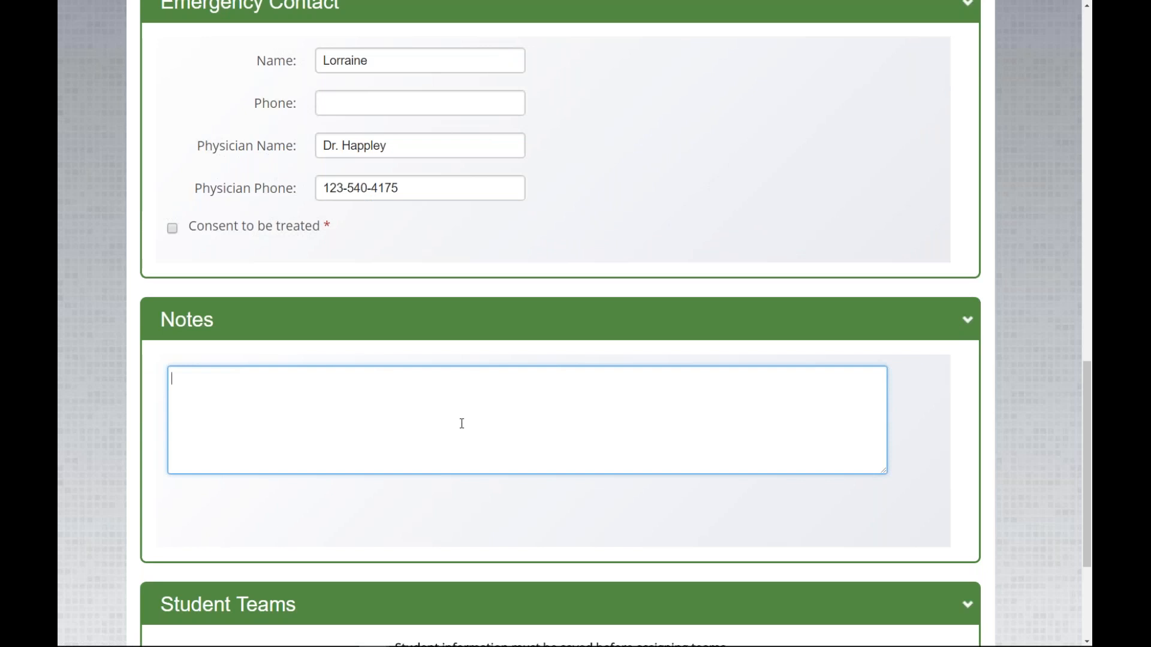
{"action": "scroll", "coordinate": [502, 434], "scroll_direction": "down", "scroll_amount": 3}
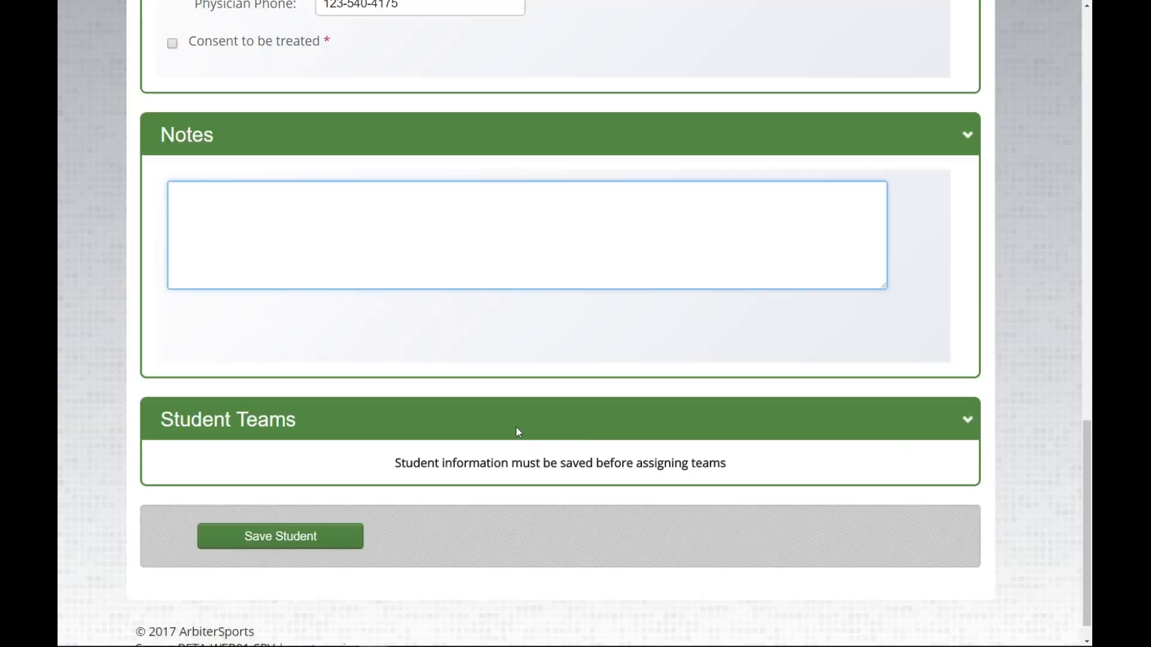
{"action": "left_click", "coordinate": [278, 540]}
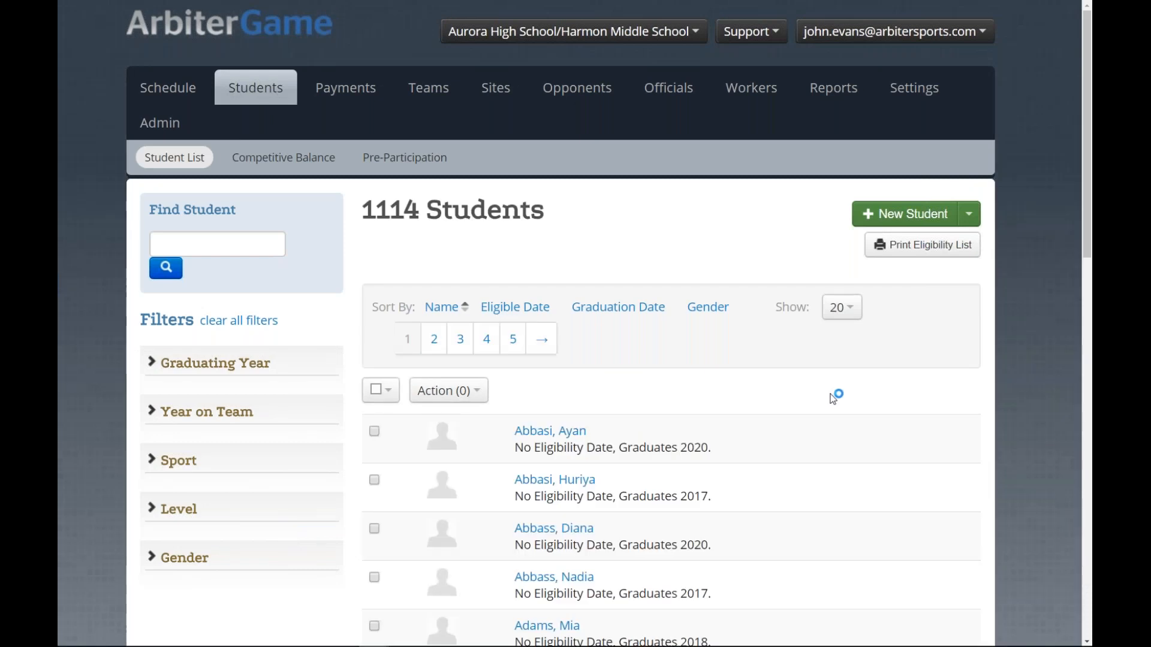
Step: Search the student list by the student's last name and open their record
{"action": "left_click", "coordinate": [216, 249]}
{"action": "type", "text": "Han"}
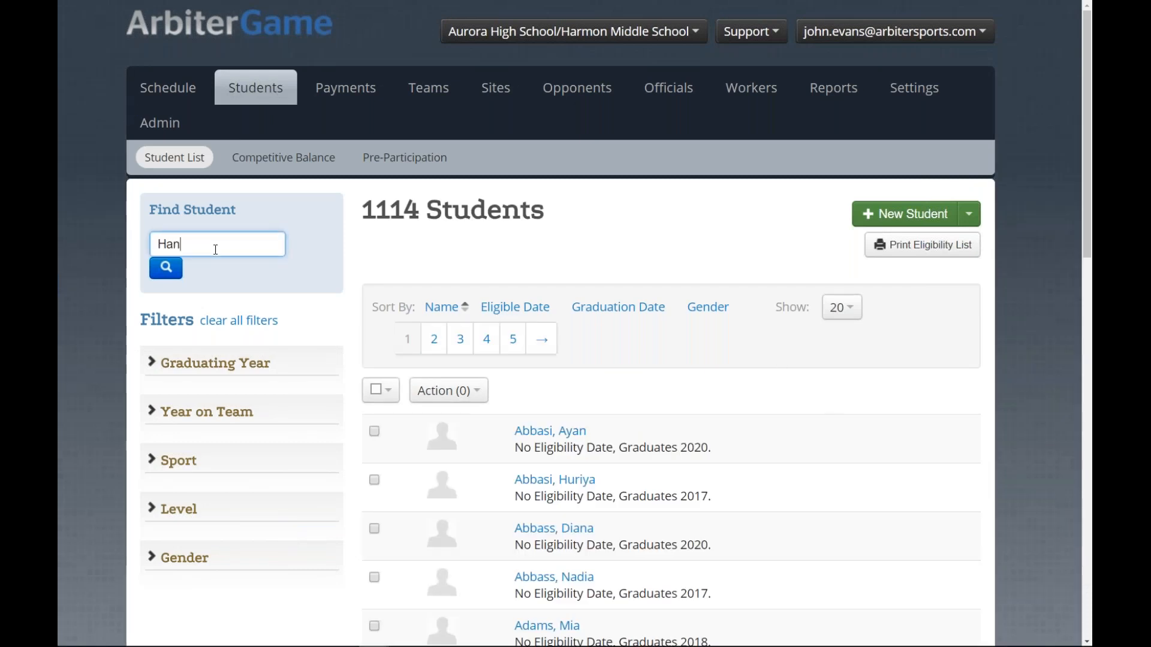
{"action": "type", "text": "son"}
{"action": "key", "text": "Return"}
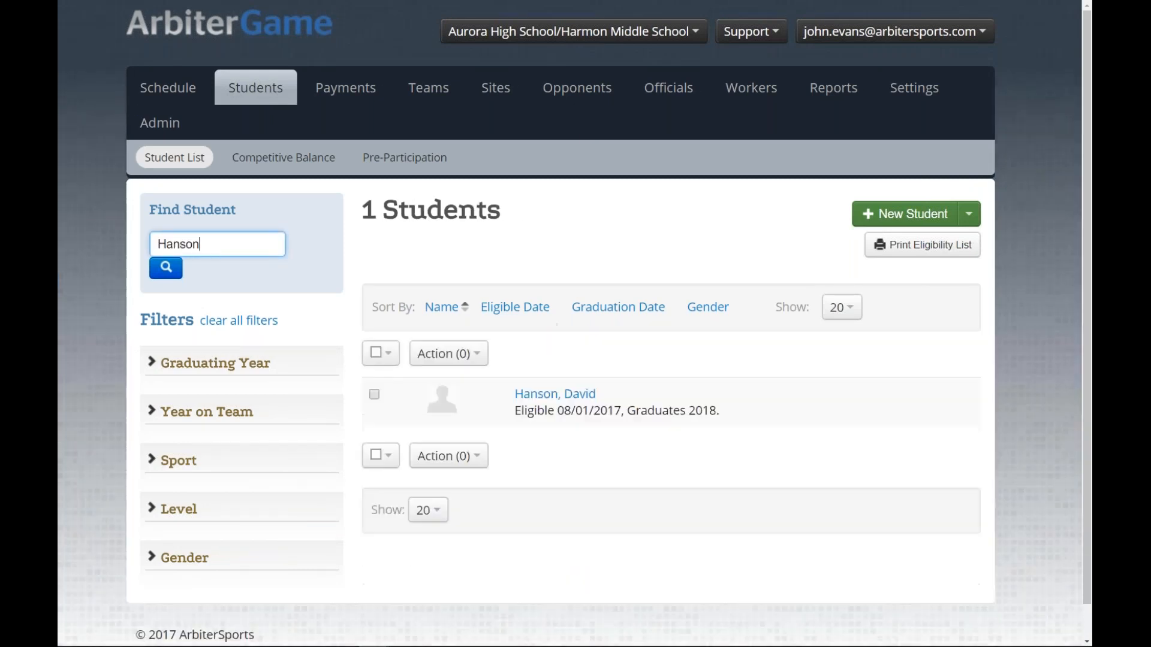
{"action": "left_click", "coordinate": [555, 394]}
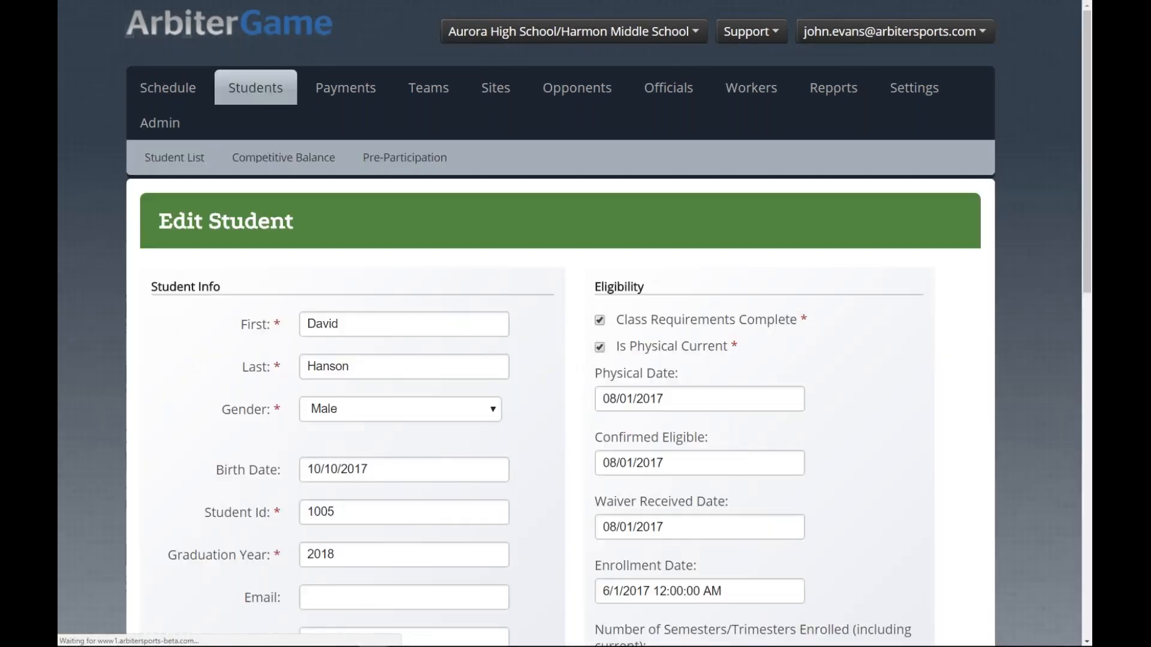
{"action": "scroll", "coordinate": [555, 394], "scroll_direction": "down", "scroll_amount": 8}
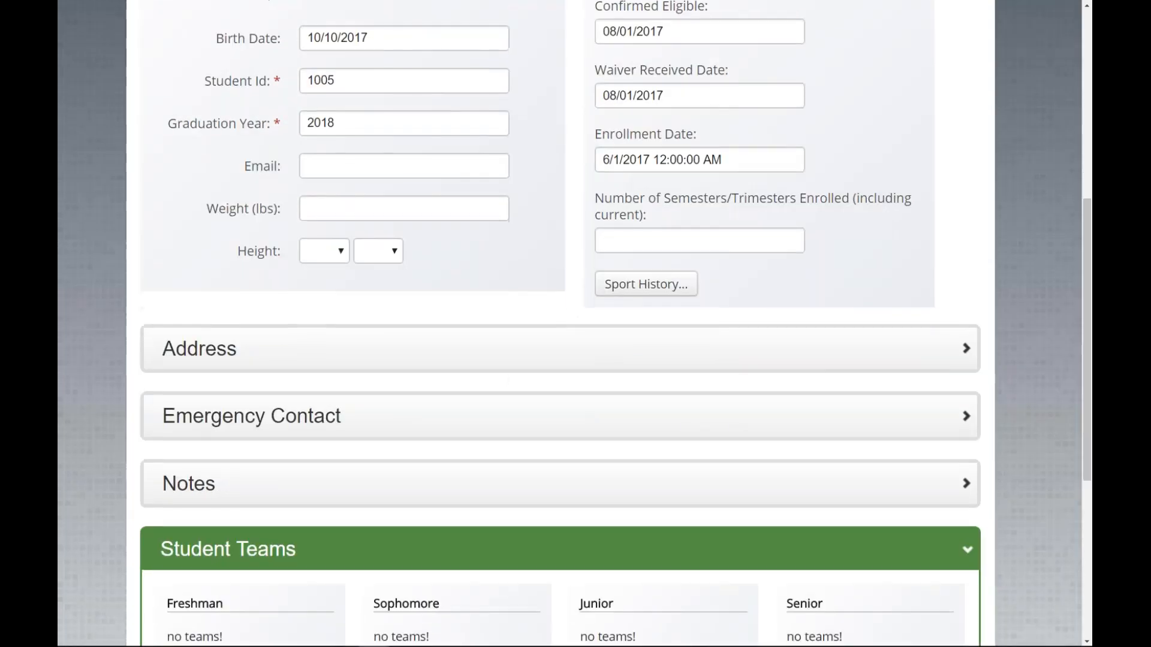
Step: Add Football with 3 seasons to the sport history and save it
{"action": "left_click", "coordinate": [646, 285]}
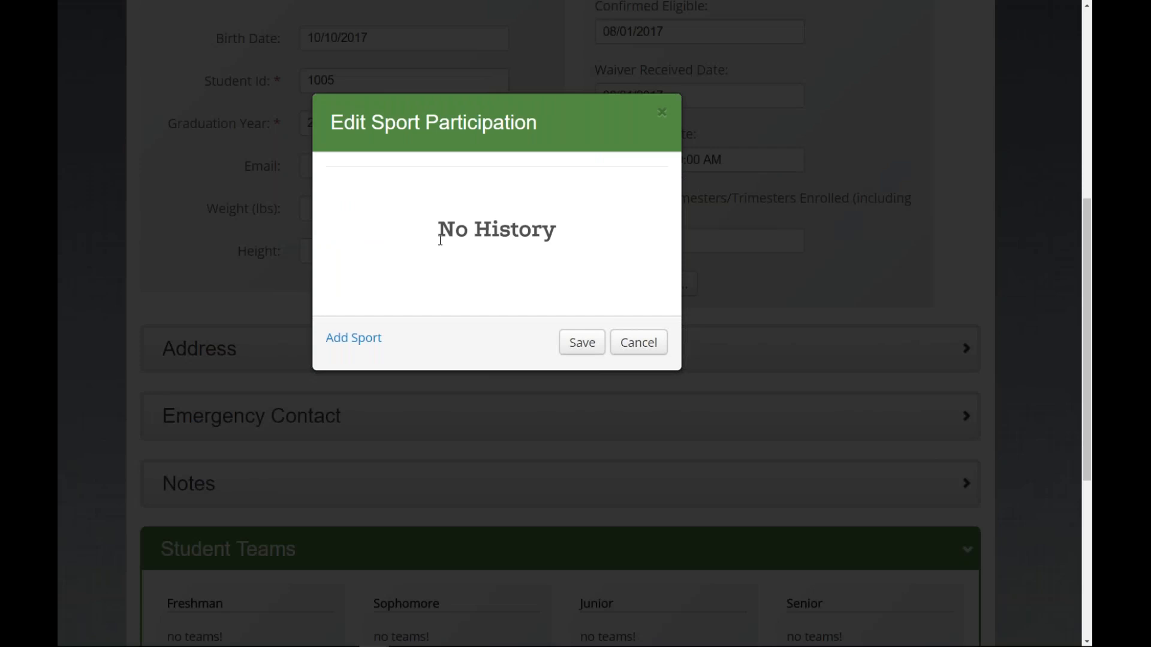
{"action": "left_click", "coordinate": [378, 345]}
{"action": "left_click", "coordinate": [501, 228]}
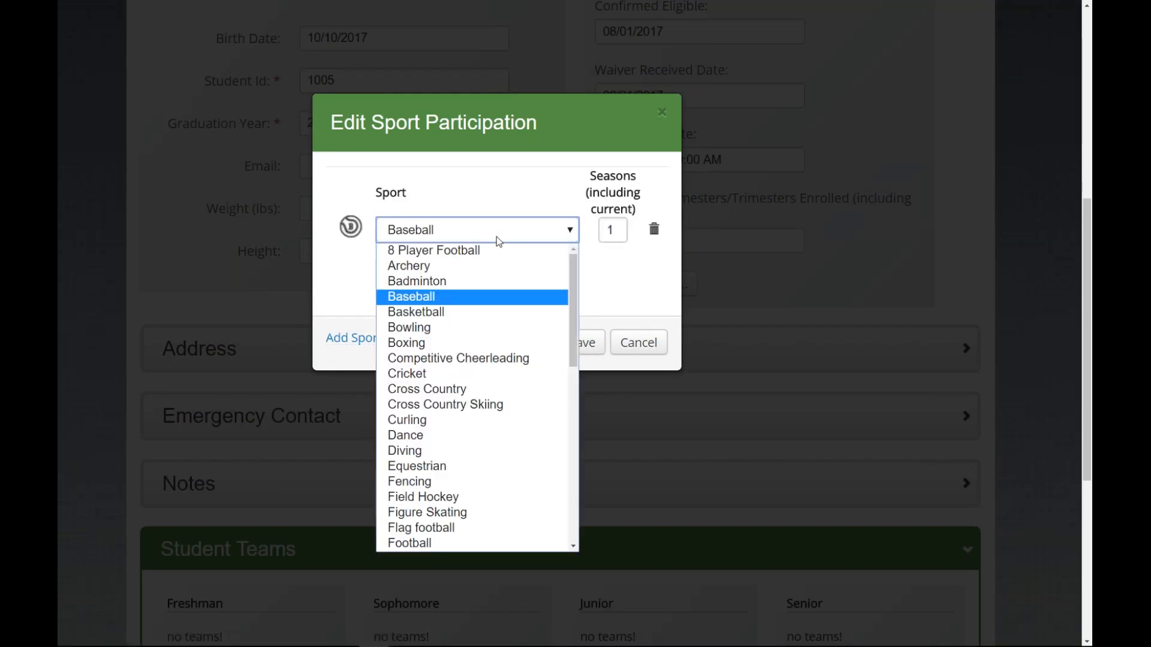
{"action": "scroll", "coordinate": [435, 439], "scroll_direction": "down", "scroll_amount": 4}
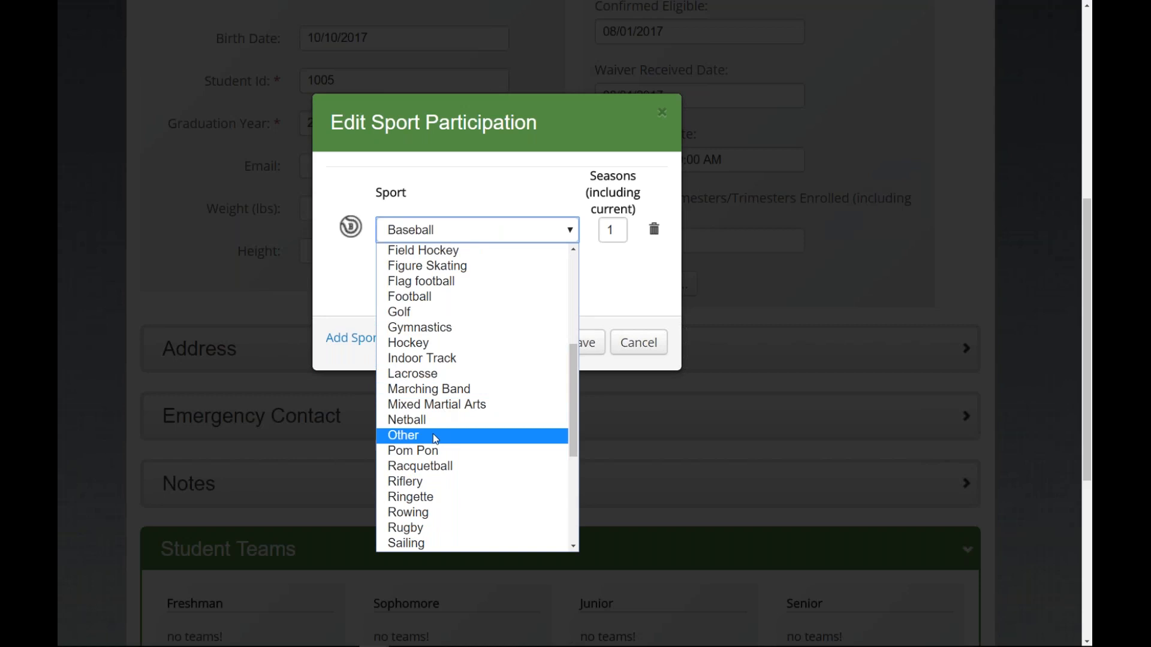
{"action": "left_click", "coordinate": [422, 296]}
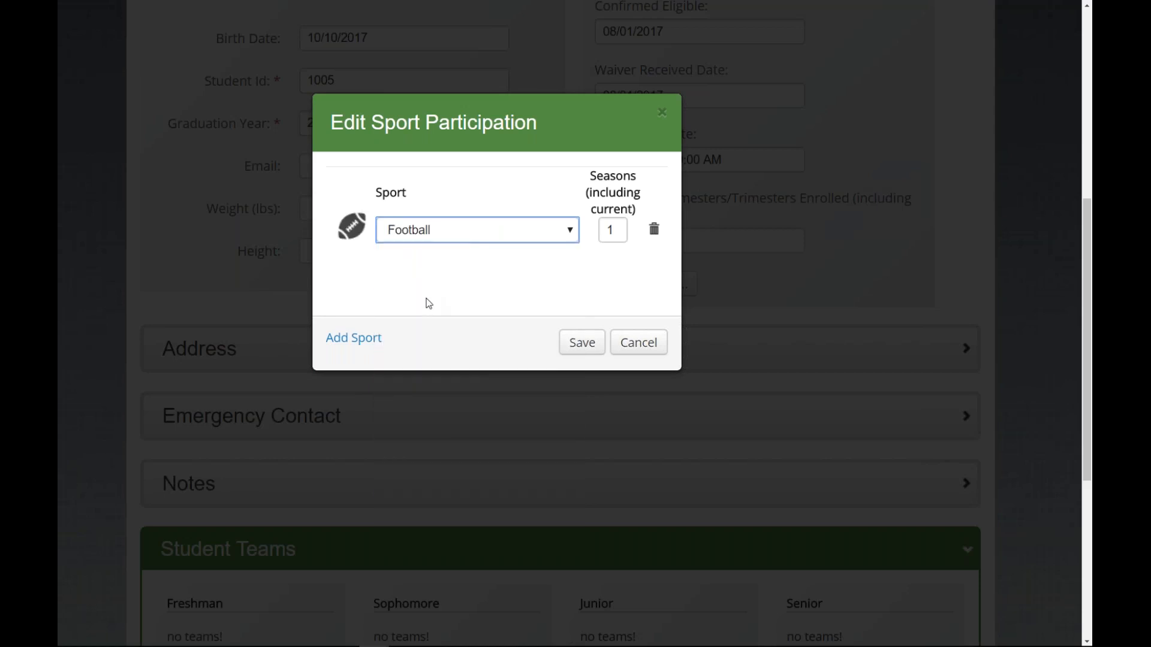
{"action": "double_click", "coordinate": [618, 224]}
{"action": "type", "text": "3"}
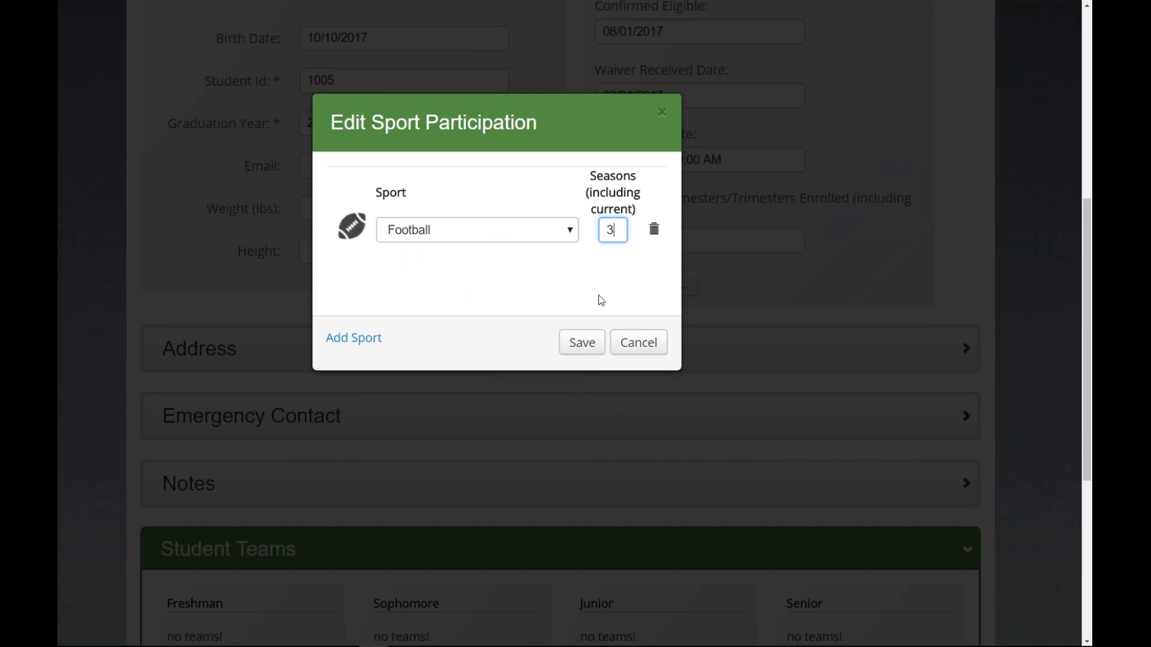
{"action": "left_click", "coordinate": [577, 341]}
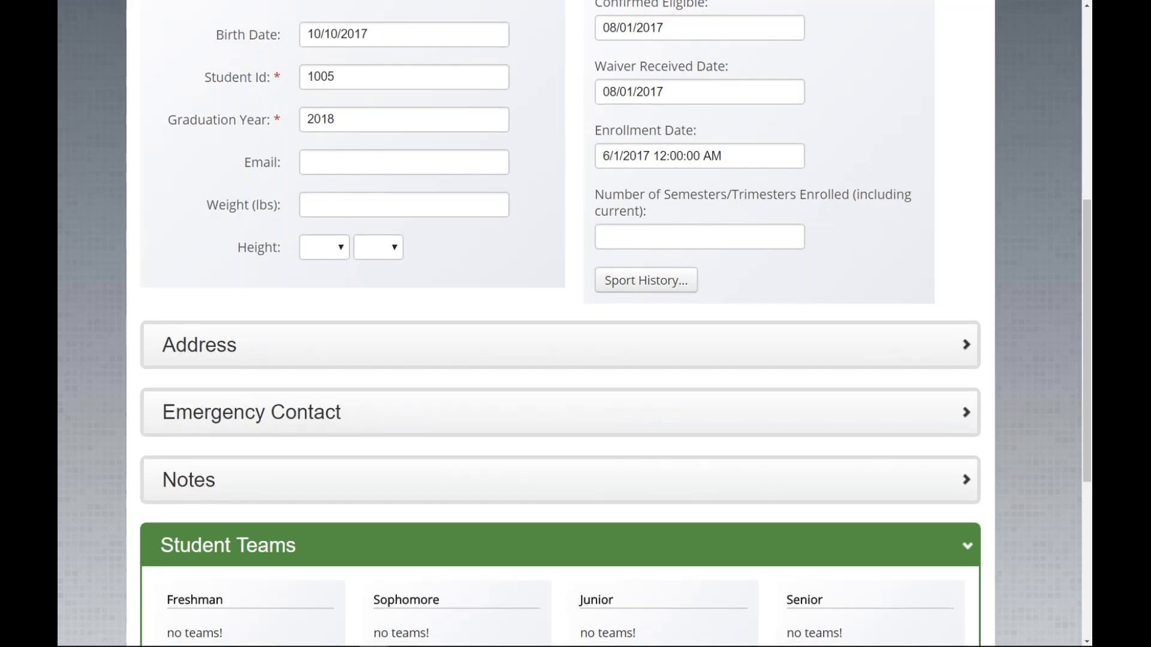
{"action": "scroll", "coordinate": [603, 462], "scroll_direction": "down", "scroll_amount": 5}
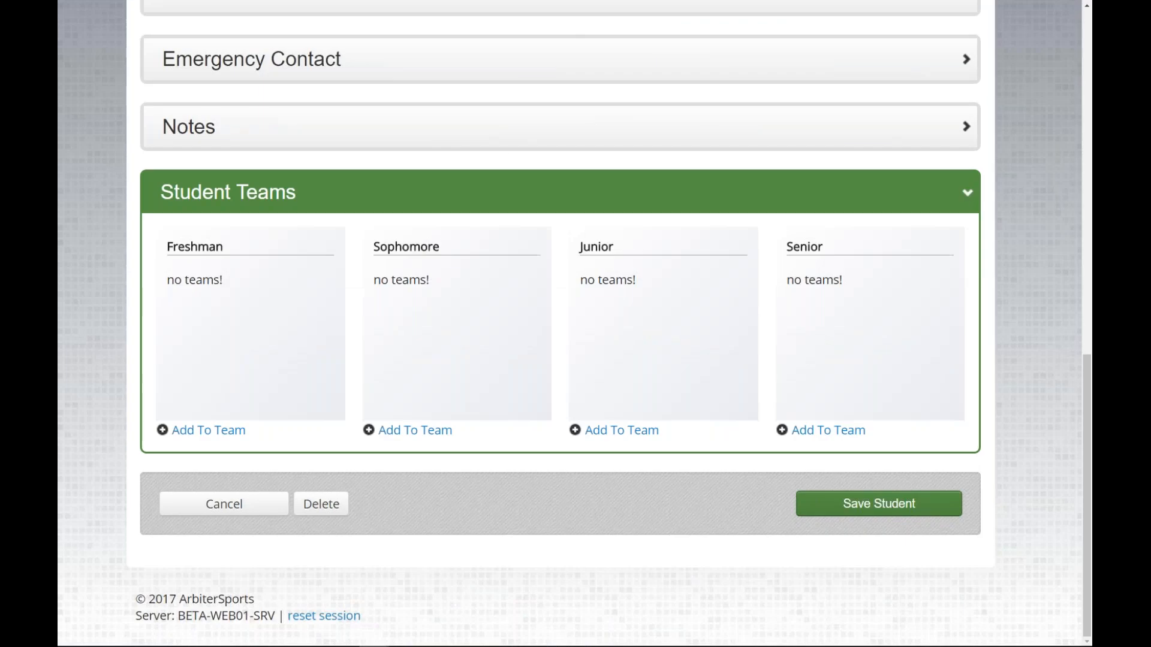
{"action": "left_click", "coordinate": [308, 198]}
{"action": "left_click", "coordinate": [562, 431]}
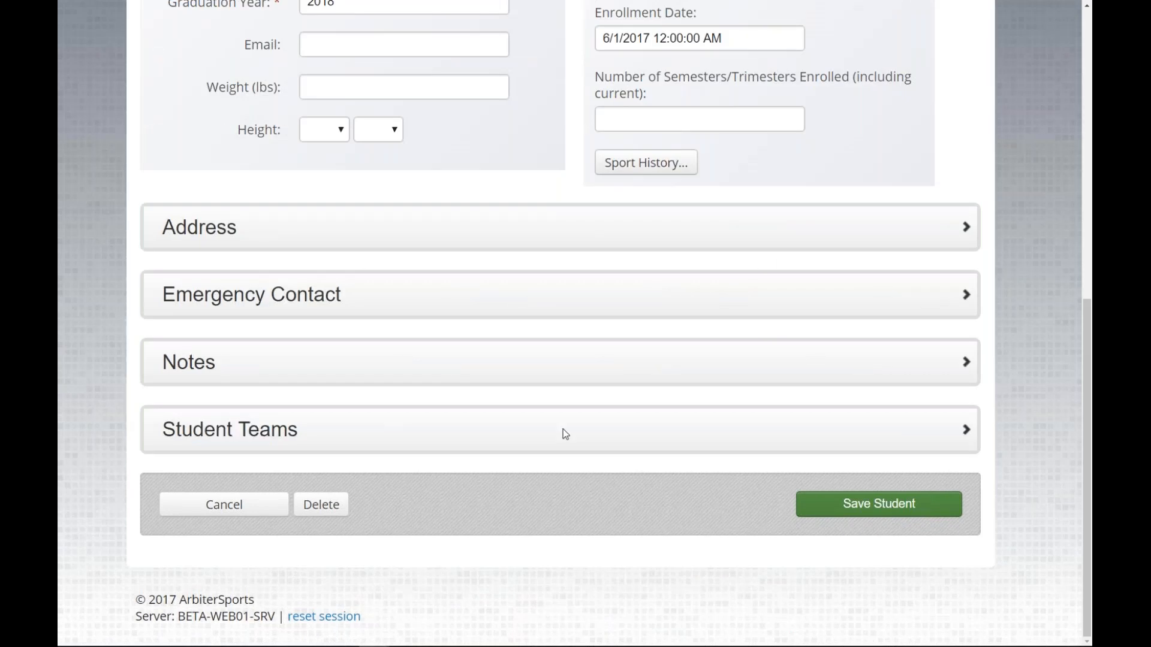
{"action": "scroll", "coordinate": [563, 432], "scroll_direction": "down", "scroll_amount": 4}
{"action": "left_click", "coordinate": [607, 432]}
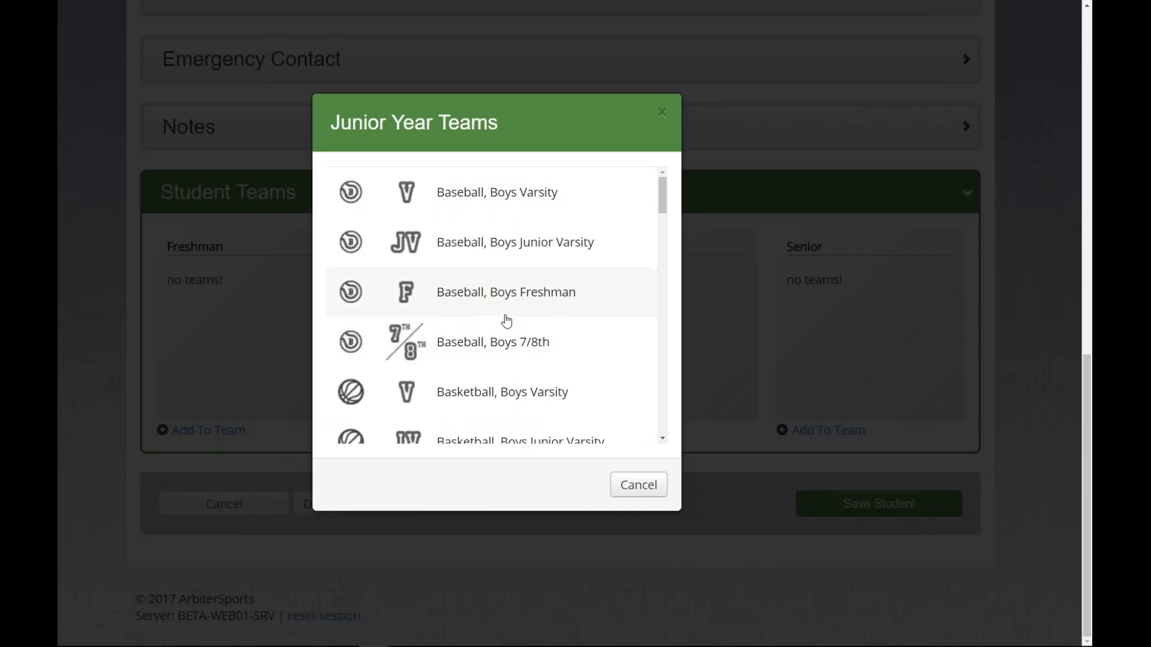
{"action": "scroll", "coordinate": [507, 321], "scroll_direction": "down", "scroll_amount": 1}
{"action": "scroll", "coordinate": [507, 321], "scroll_direction": "down", "scroll_amount": 9}
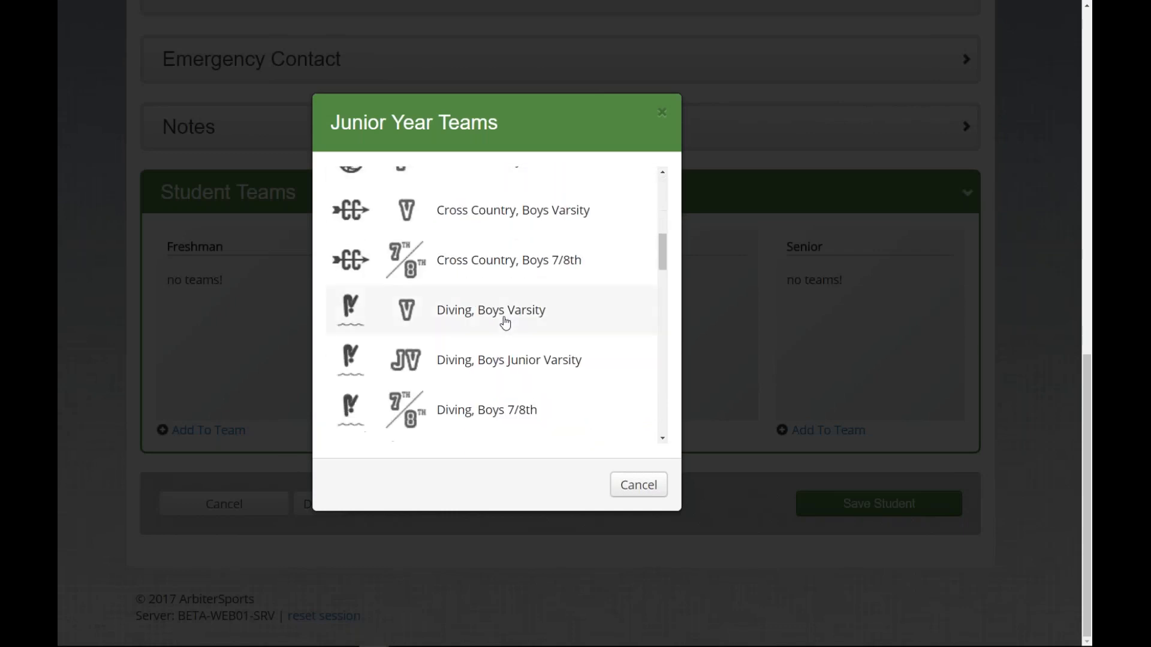
{"action": "scroll", "coordinate": [506, 324], "scroll_direction": "down", "scroll_amount": 2}
{"action": "left_click", "coordinate": [504, 371]}
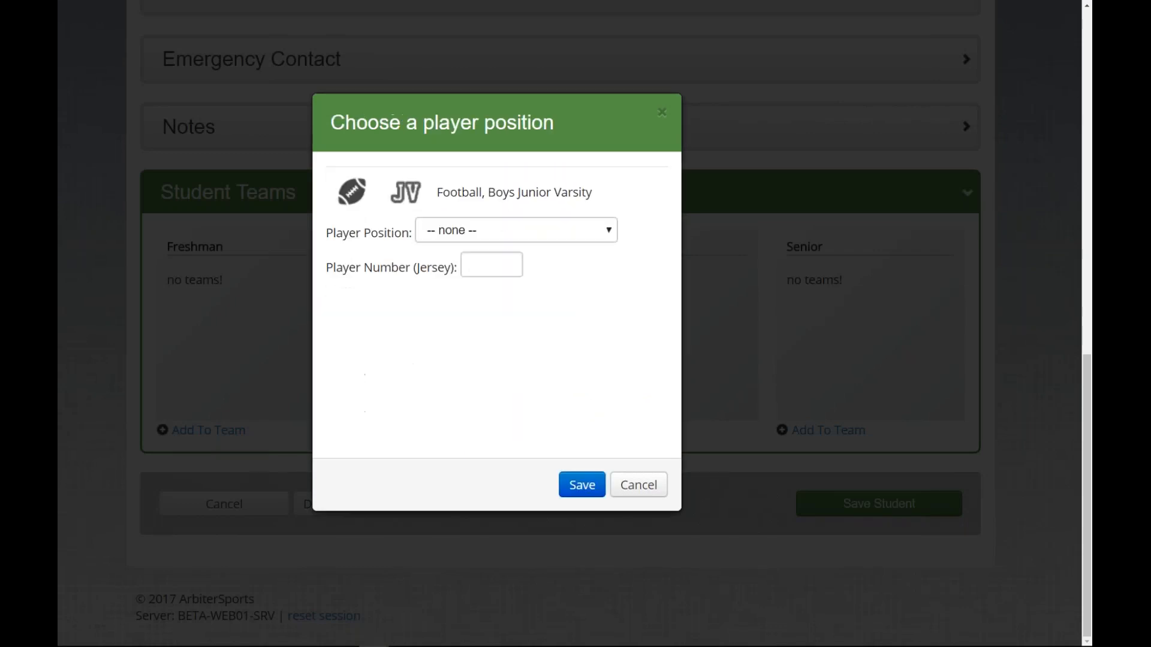
{"action": "left_click", "coordinate": [488, 230]}
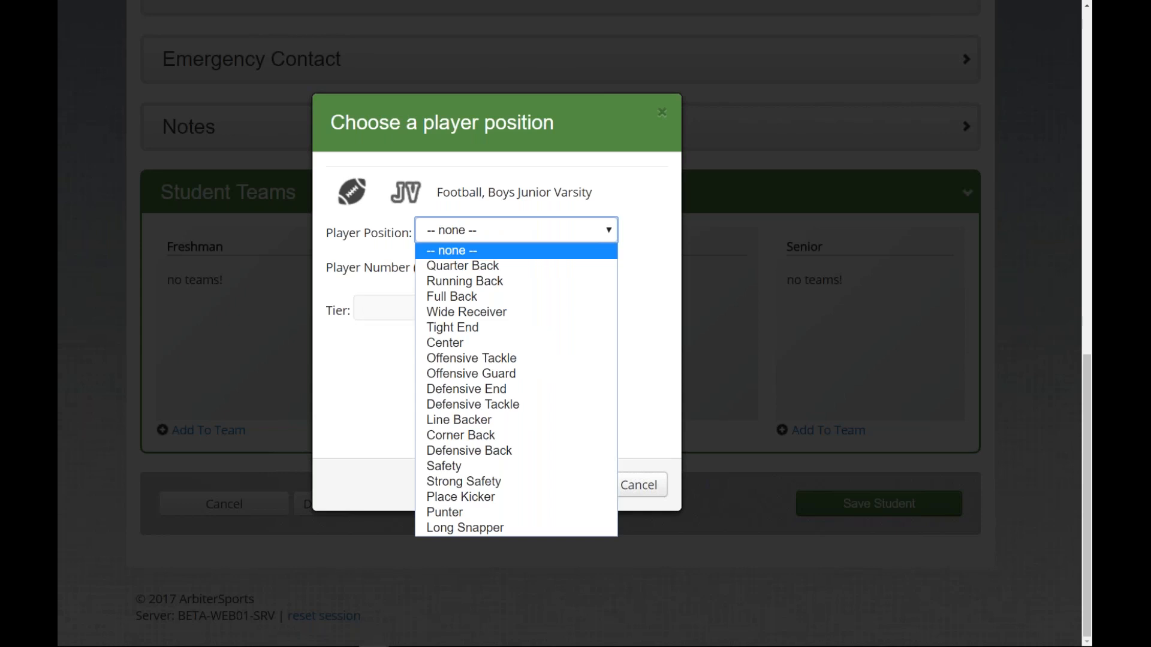
{"action": "key", "text": "Escape"}
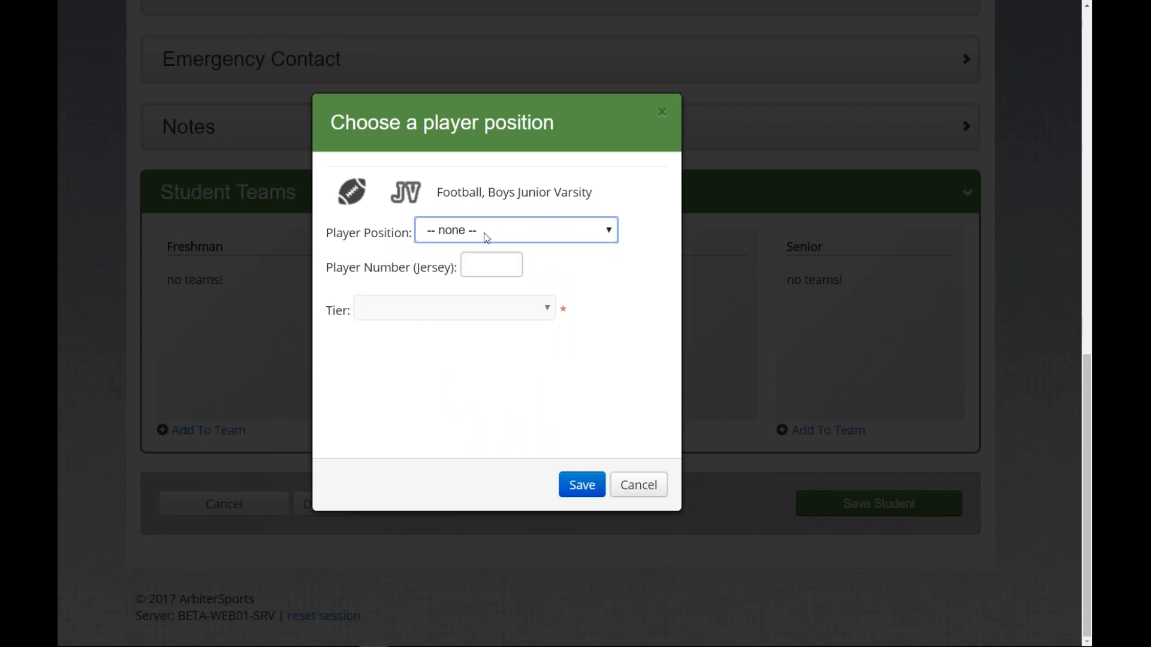
{"action": "left_click", "coordinate": [491, 265]}
{"action": "left_click", "coordinate": [524, 313]}
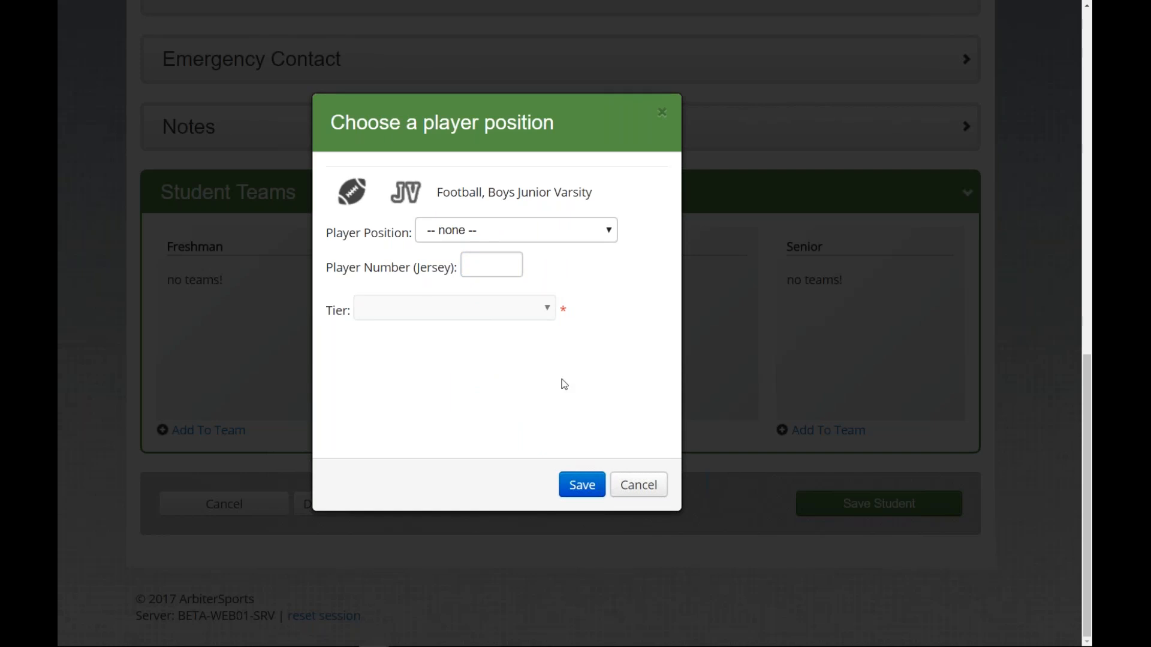
{"action": "left_click", "coordinate": [635, 486]}
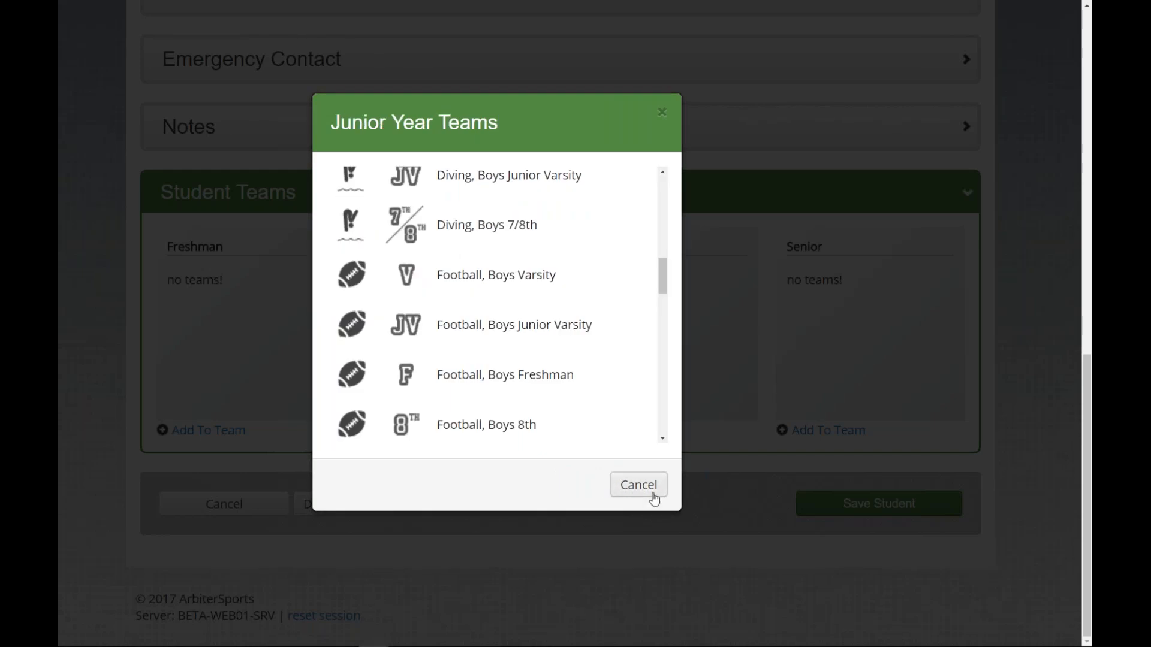
{"action": "left_click", "coordinate": [614, 483]}
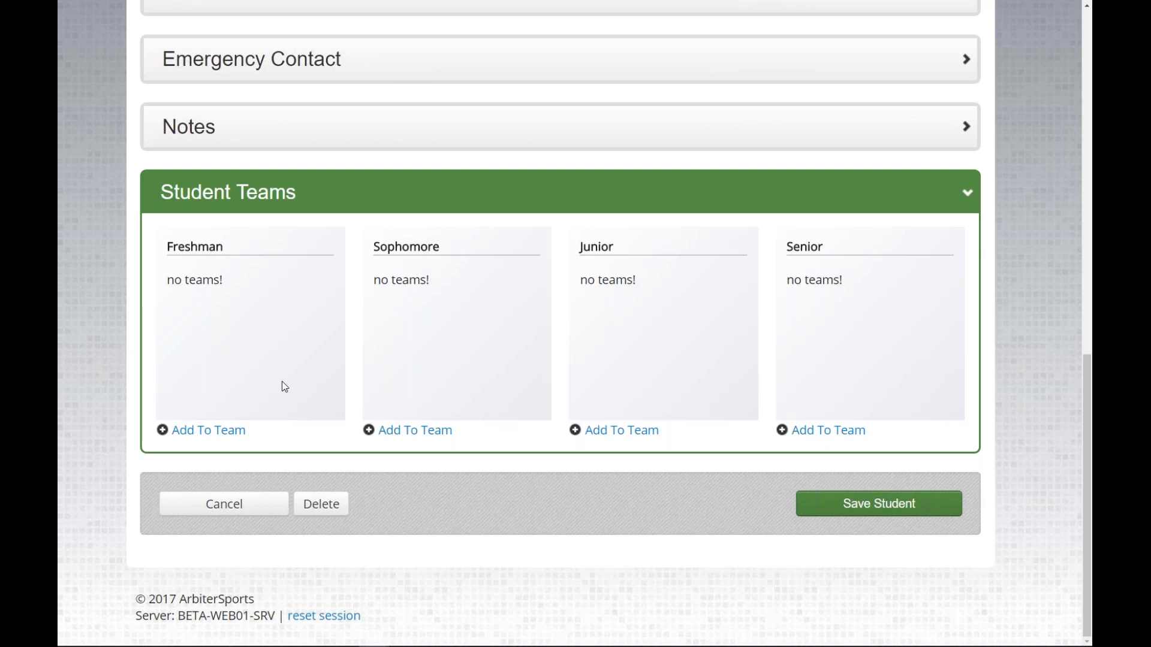
Step: Save the student, then view the Competitive Balance page for 2017-18 Boys Football
{"action": "left_click", "coordinate": [879, 504]}
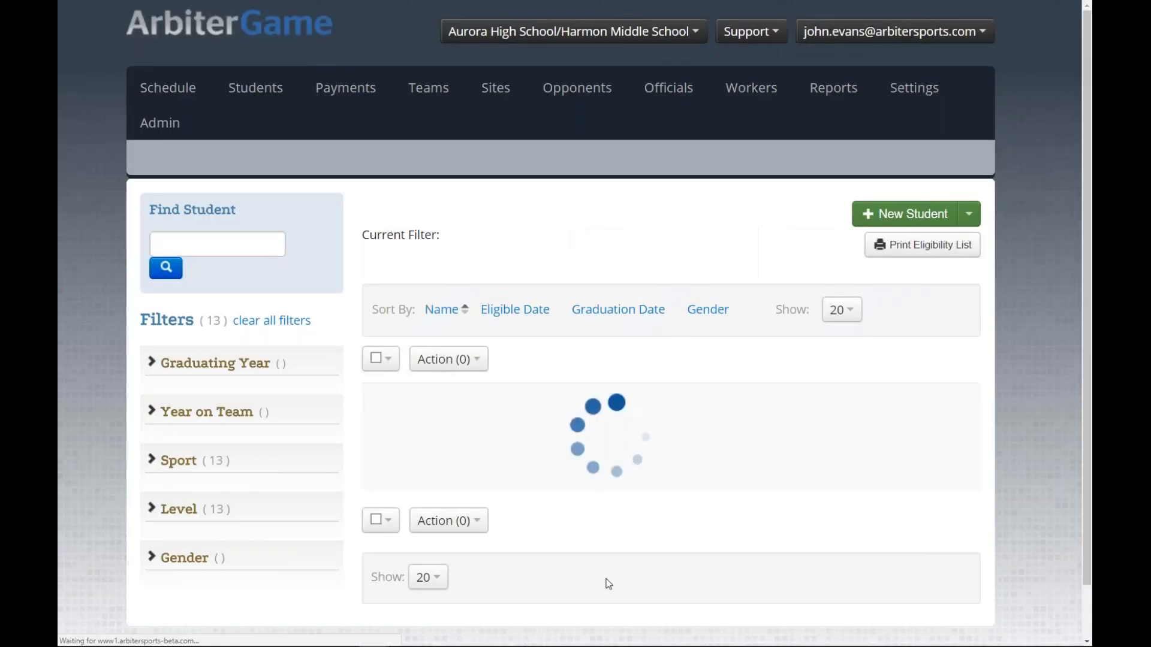
{"action": "left_click", "coordinate": [414, 87]}
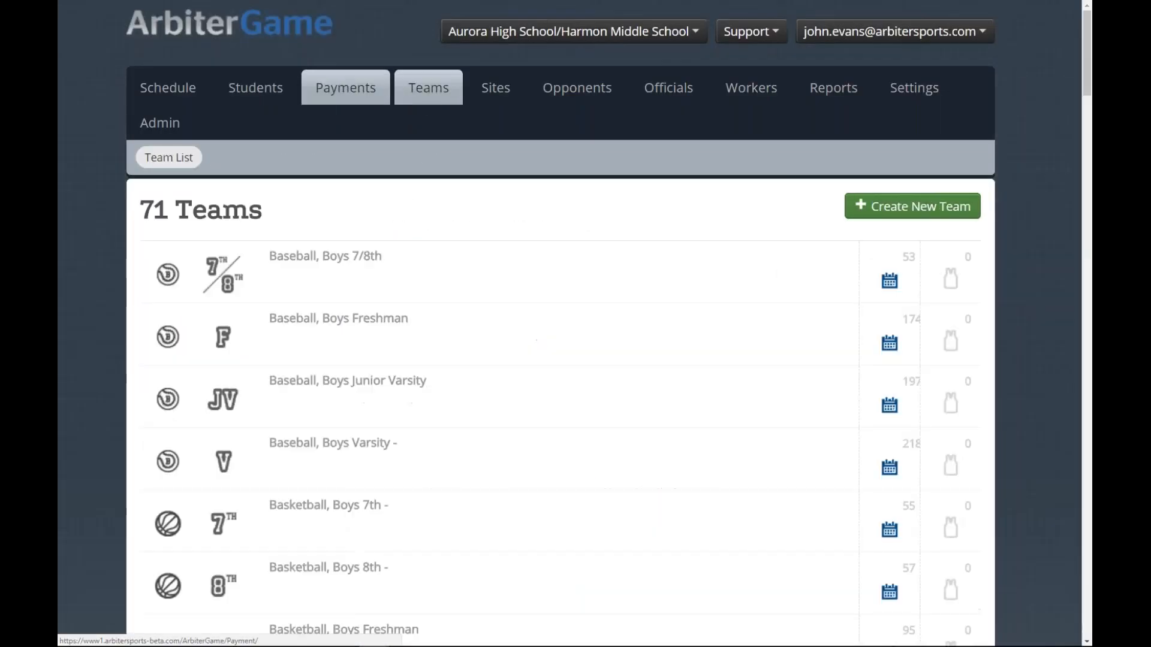
{"action": "left_click", "coordinate": [265, 94]}
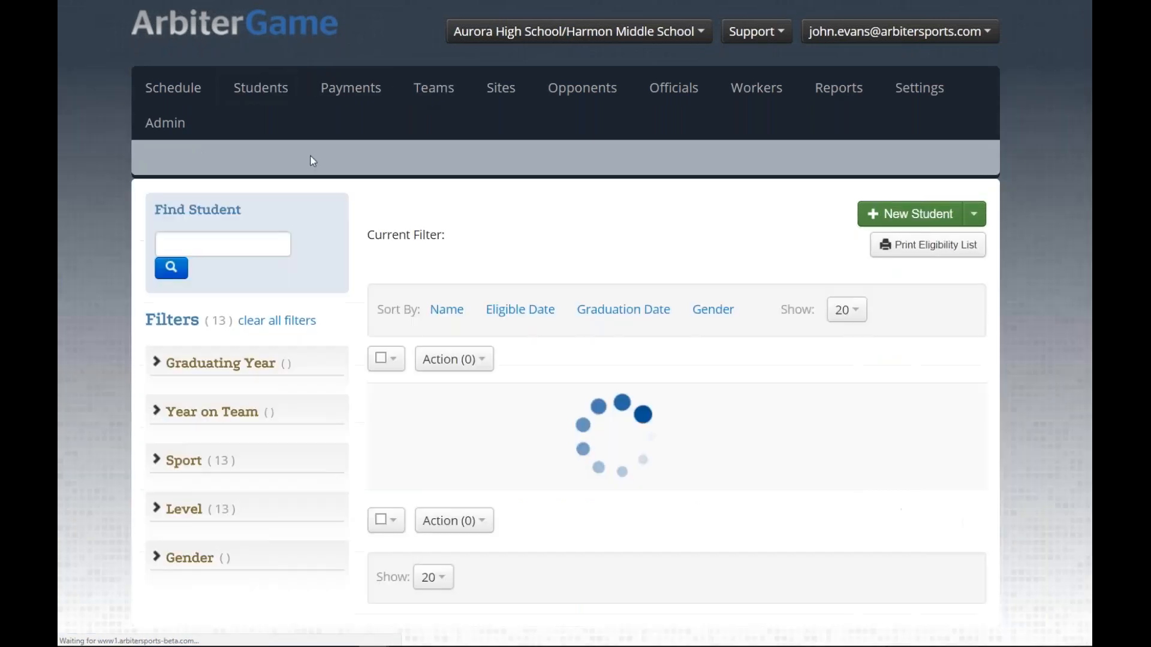
{"action": "left_click", "coordinate": [310, 156]}
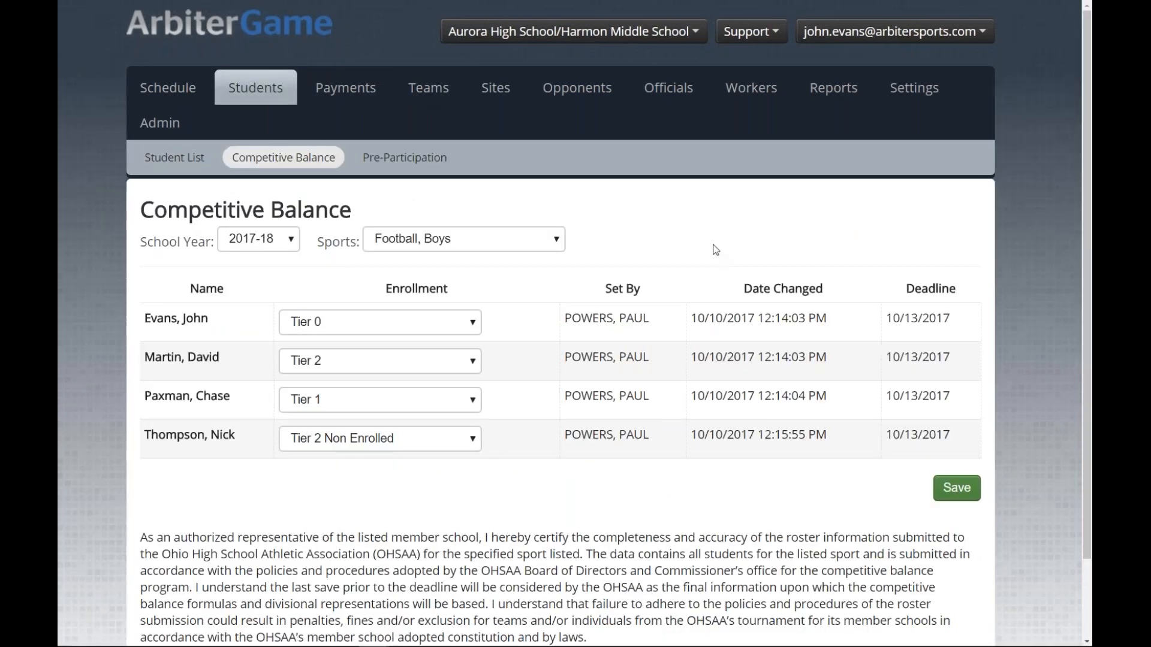